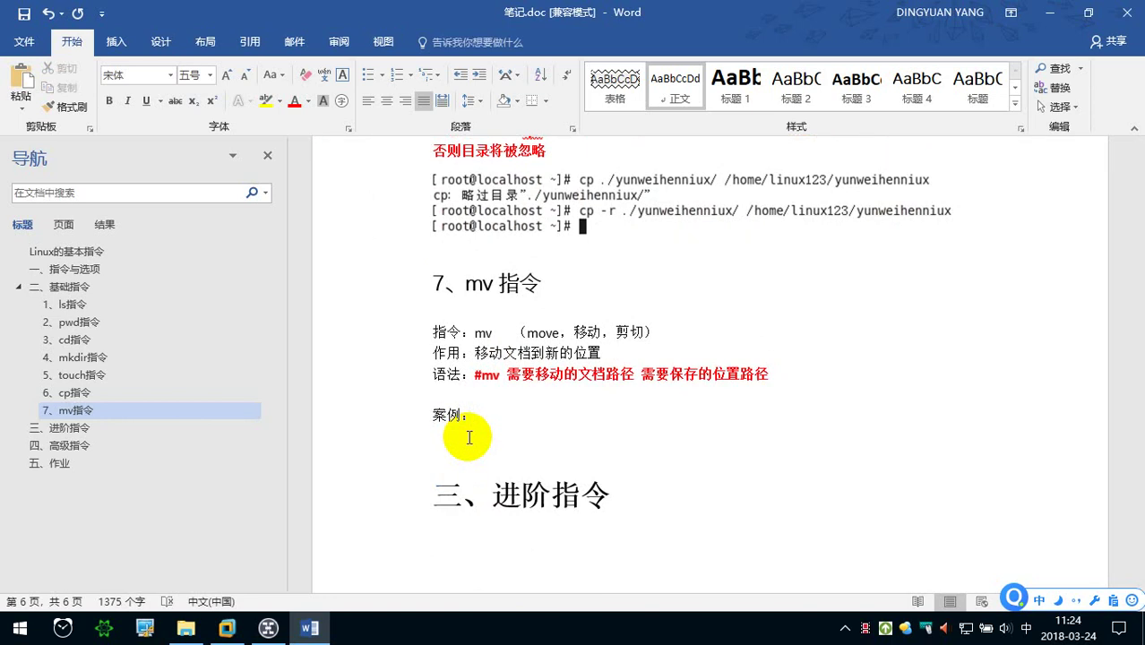
Step: Complete the first example line in the mv section as 使用 mv 命令移动一个文件 and leave blank lines below it
{"action": "type", "text": "shiyong mv"}
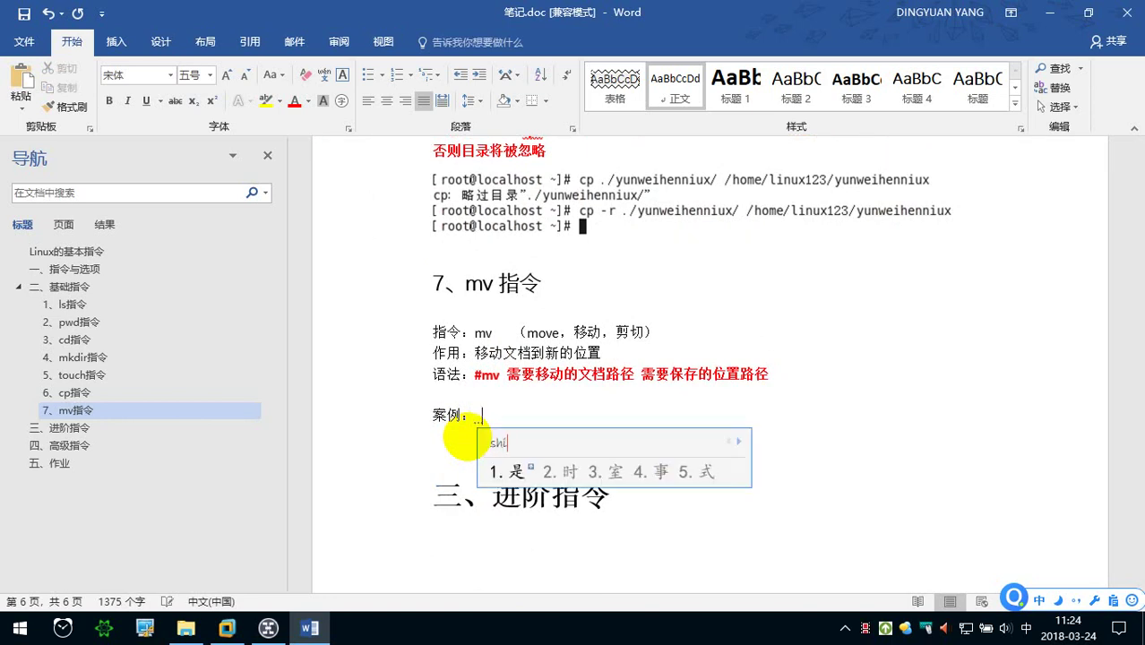
{"action": "type", "text": "mingling yilaa"}
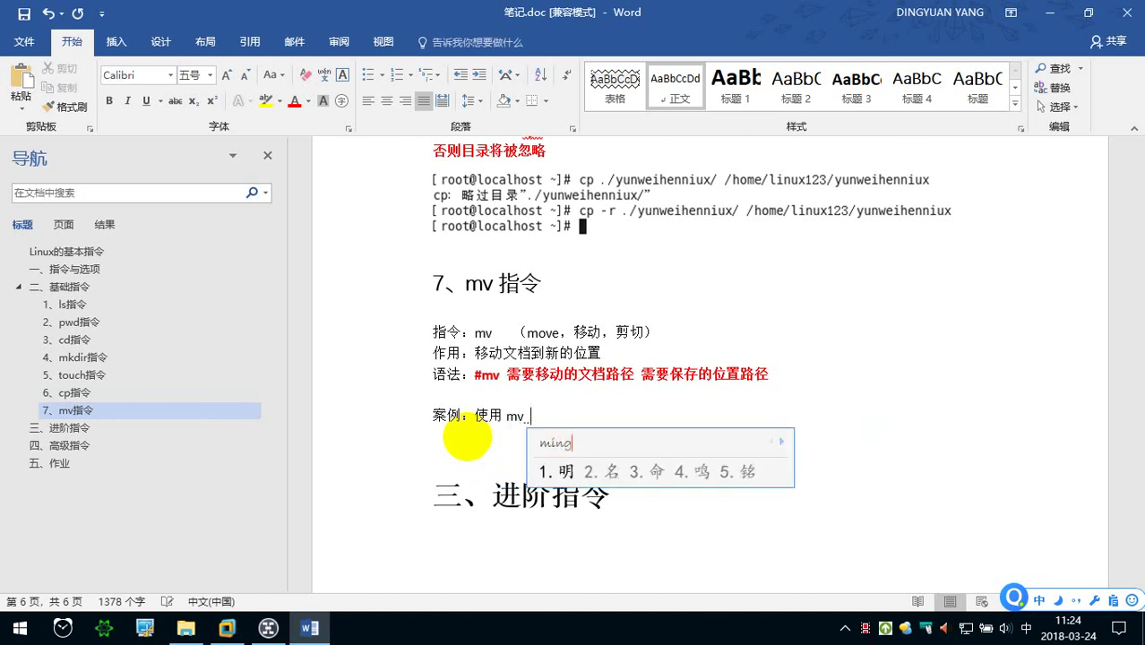
{"action": "key", "text": "BackSpace"}
{"action": "key", "text": "BackSpace"}
{"action": "key", "text": "BackSpace"}
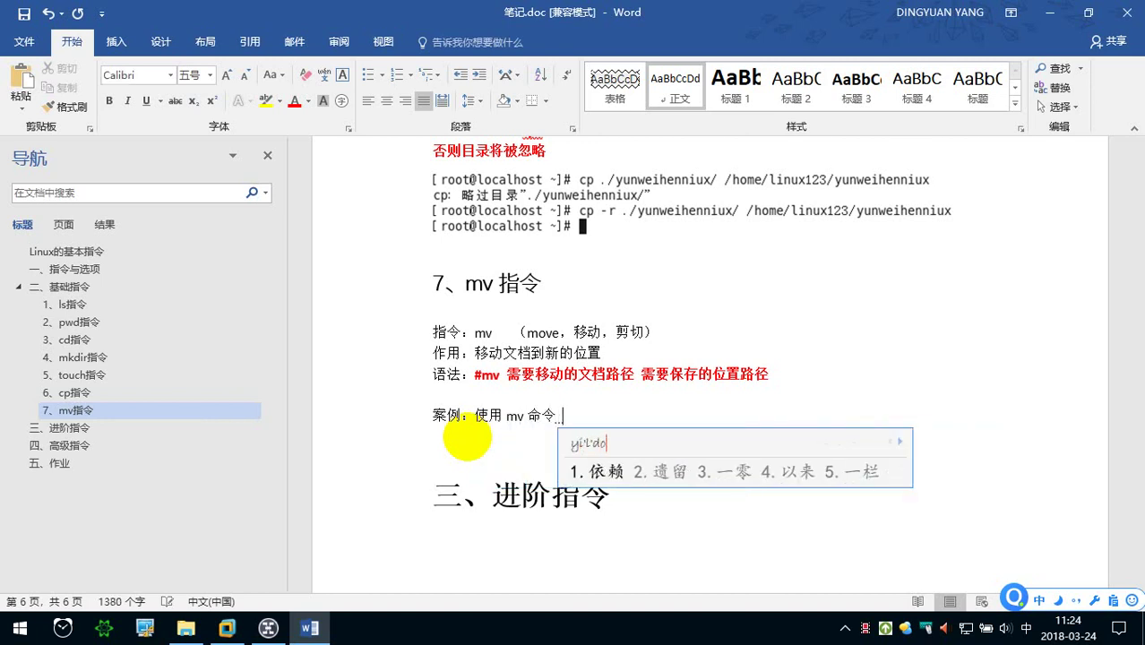
{"action": "type", "text": "dong yige wenjian"}
{"action": "key", "text": "Return"}
{"action": "key", "text": "Return"}
{"action": "key", "text": "Return"}
Step: Add a second example line reading 案例：使用 mv 命令移动一个文件夹
{"action": "type", "text": "anli :shiy"}
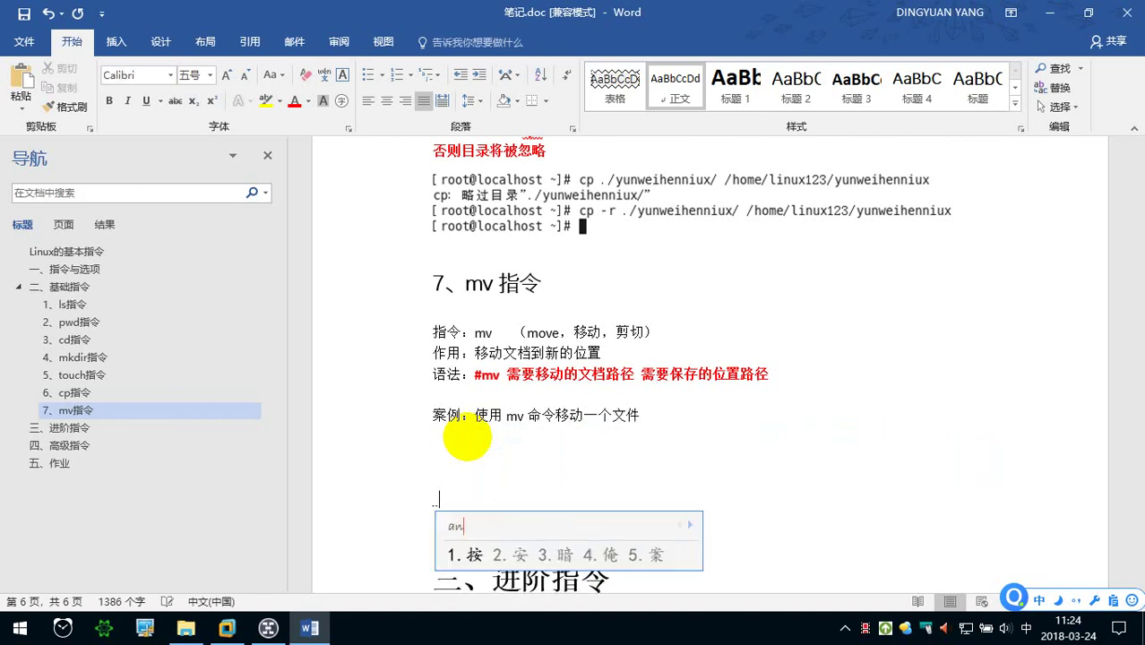
{"action": "type", "text": " mv"}
{"action": "key", "text": "Return"}
{"action": "type", "text": "mingling yidin"}
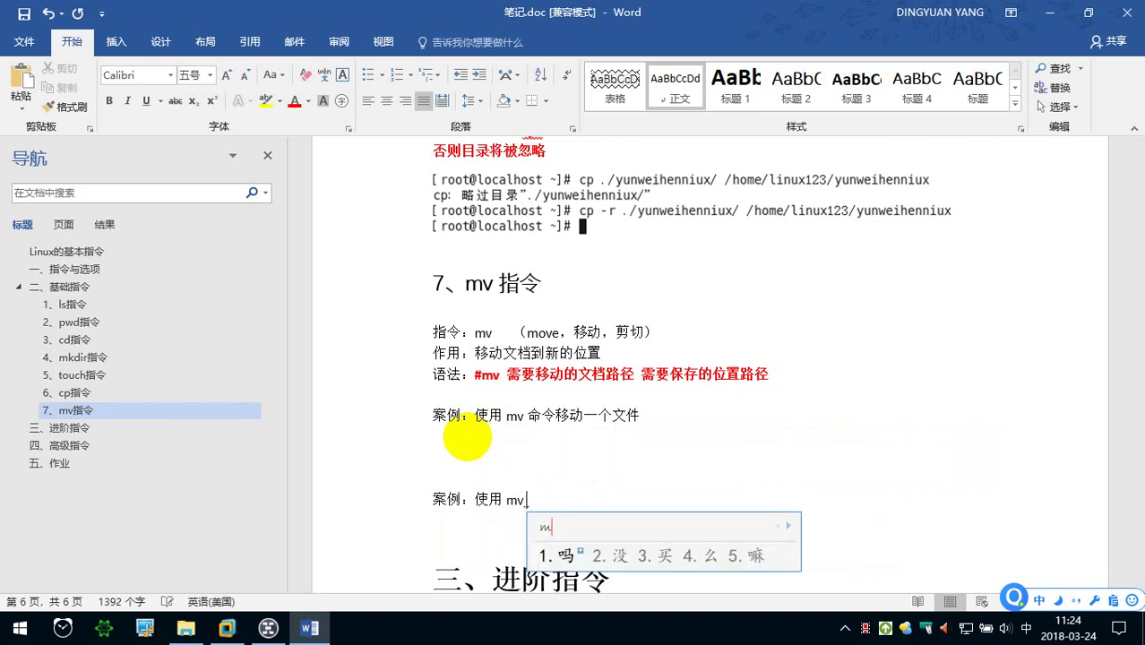
{"action": "key", "text": "BackSpace"}
{"action": "key", "text": "BackSpace"}
{"action": "type", "text": "ong"}
{"action": "key", "text": "space"}
{"action": "type", "text": "yig"}
{"action": "key", "text": "space"}
{"action": "type", "text": "wenjianjia"}
{"action": "key", "text": "space"}
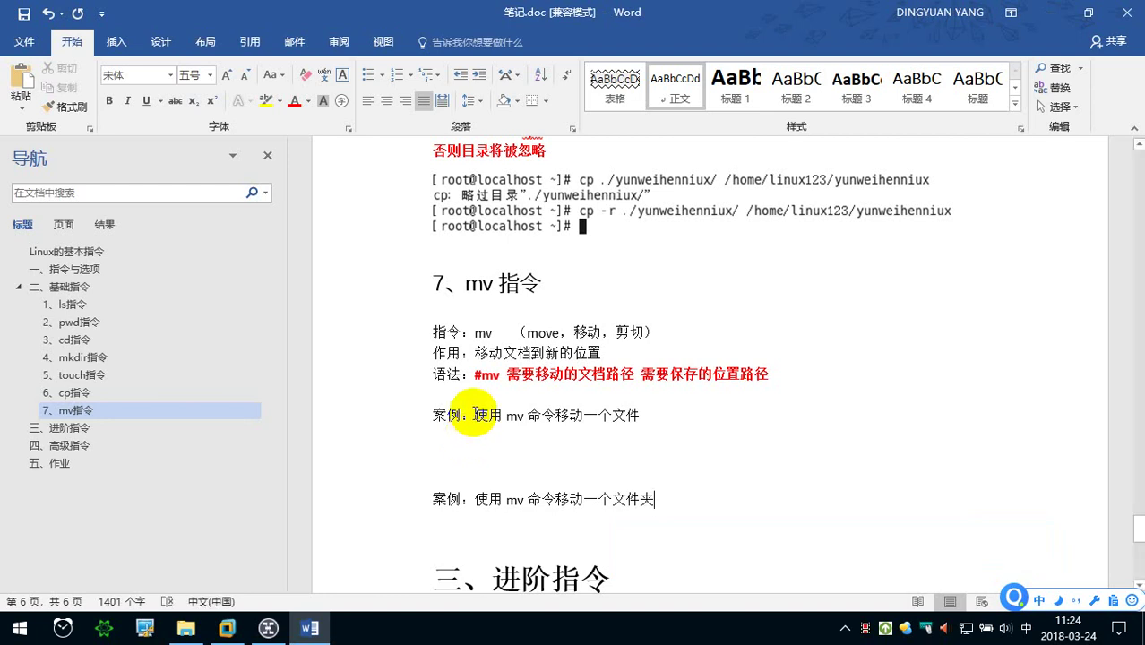
Step: Insert the line 确认：移动之后原始的文件还在不在原来的位置？ between the syntax line and the first example
{"action": "left_click", "coordinate": [525, 394]}
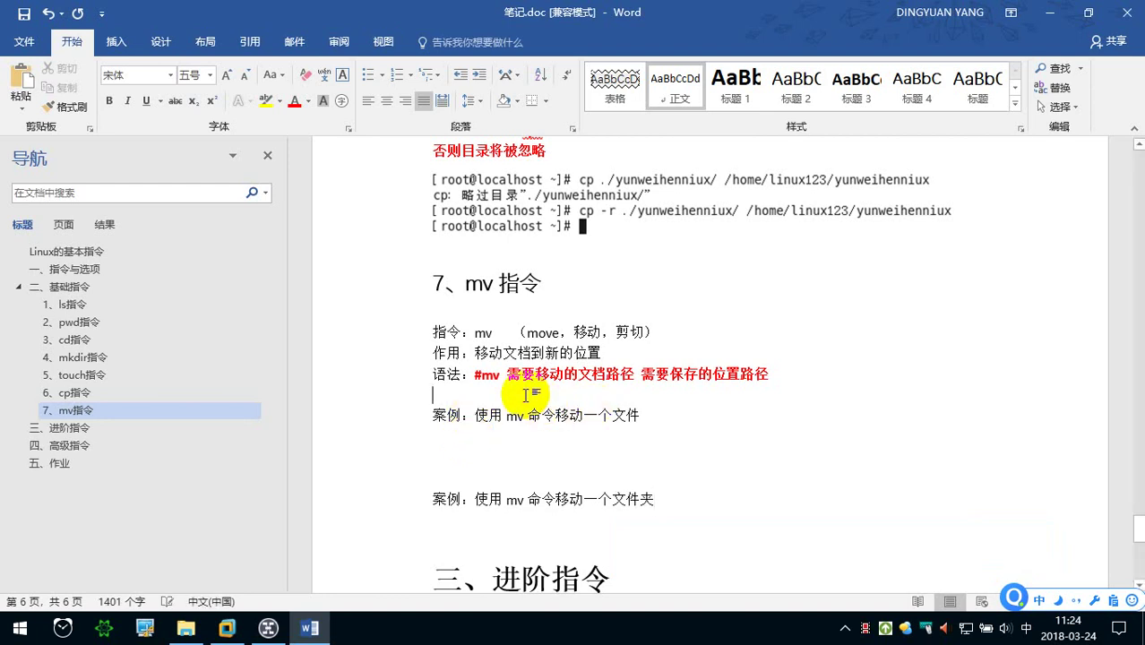
{"action": "key", "text": "Return"}
{"action": "key", "text": "Return"}
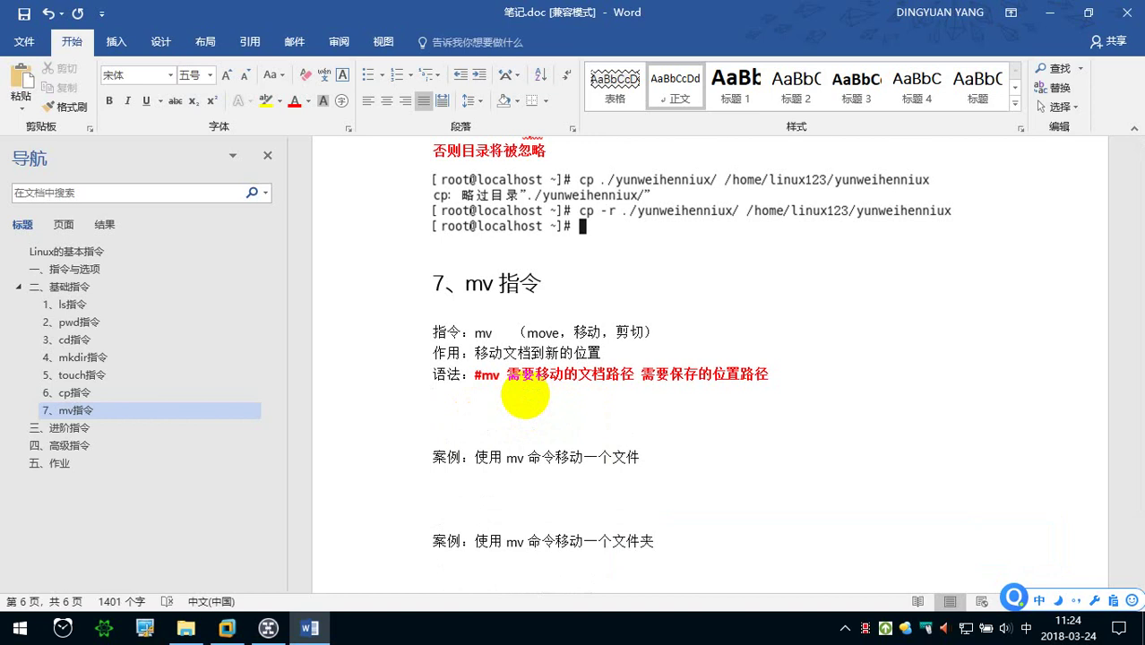
{"action": "type", "text": "queren :yidong zhihou yuanshi de wenjian haizai buzai yuanlai de weizh"}
{"action": "key", "text": "space"}
{"action": "type", "text": "?"}
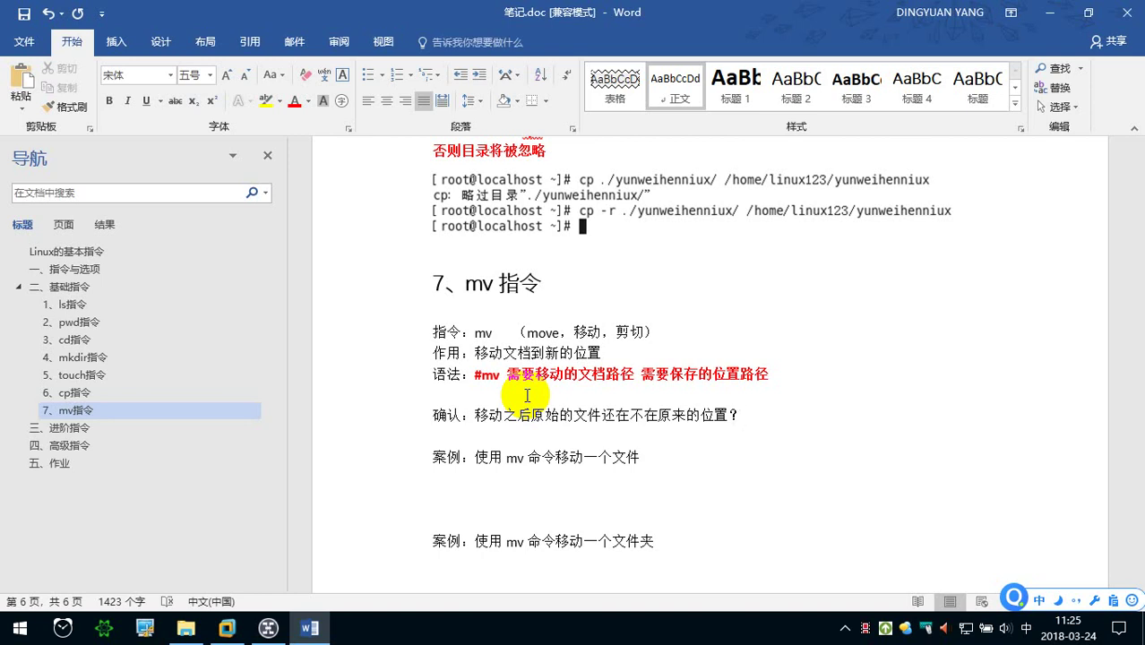
Step: Append the answer 原始文件是不在原始位置的 to the end of the 确认 question
{"action": "type", "text": "yuanshi"}
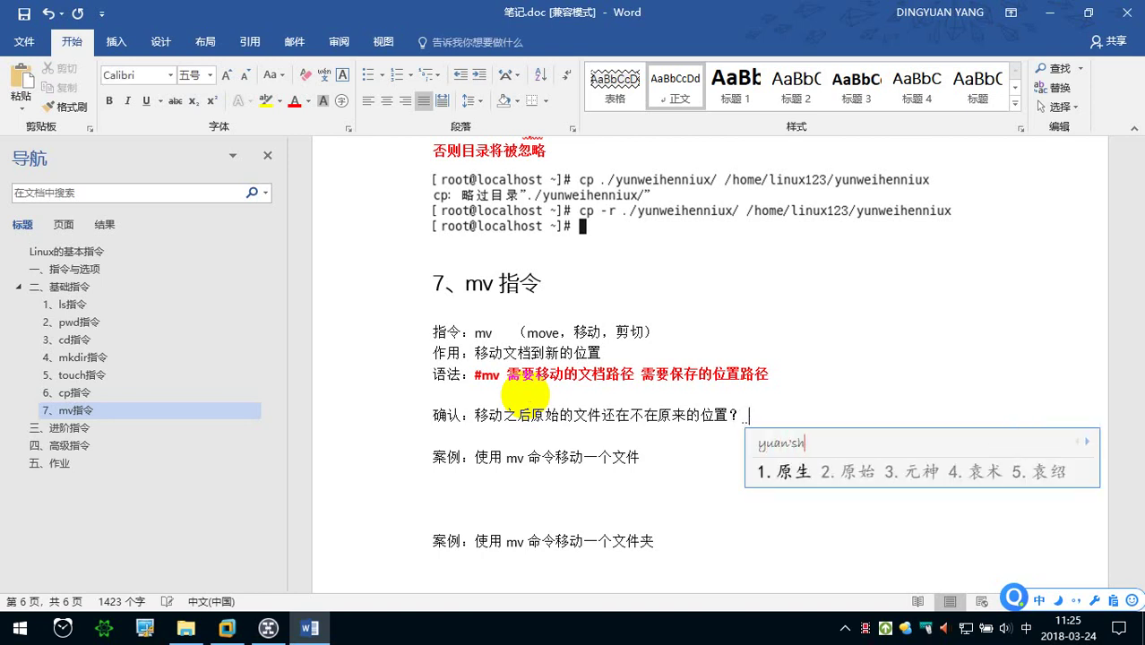
{"action": "key", "text": "space"}
{"action": "type", "text": "wenjian"}
{"action": "key", "text": "space"}
{"action": "type", "text": "shi"}
{"action": "key", "text": "space"}
{"action": "type", "text": "buzai"}
{"action": "key", "text": "space"}
{"action": "type", "text": "yuanshi"}
{"action": "key", "text": "space"}
{"action": "type", "text": "weizhi"}
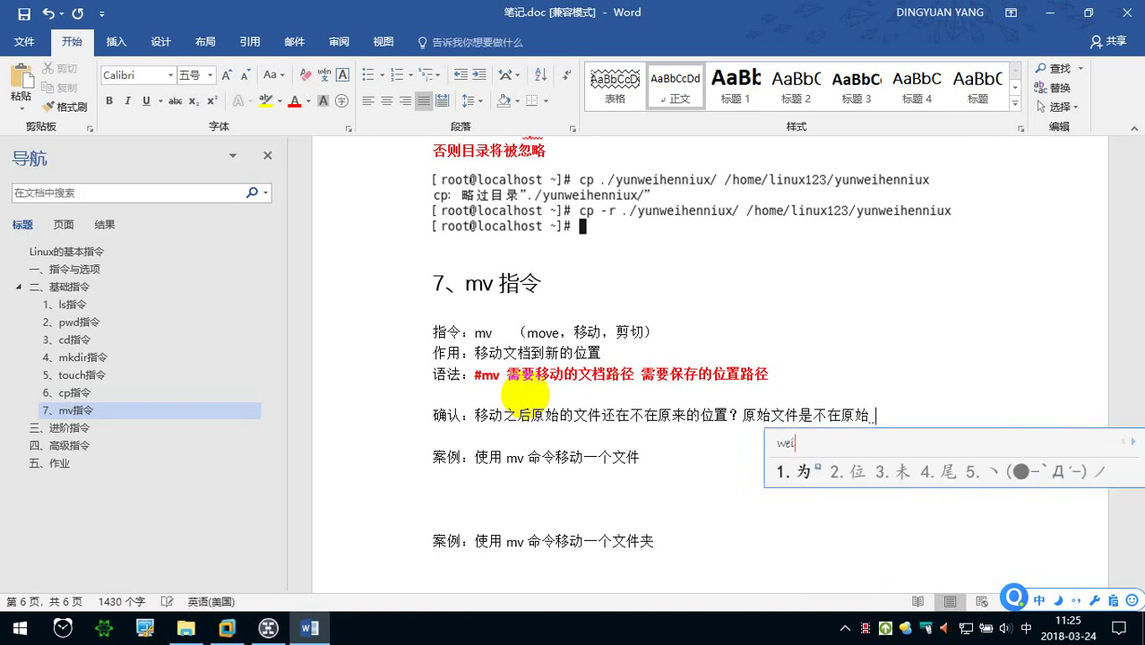
{"action": "key", "text": "space"}
{"action": "type", "text": "de"}
{"action": "key", "text": "space"}
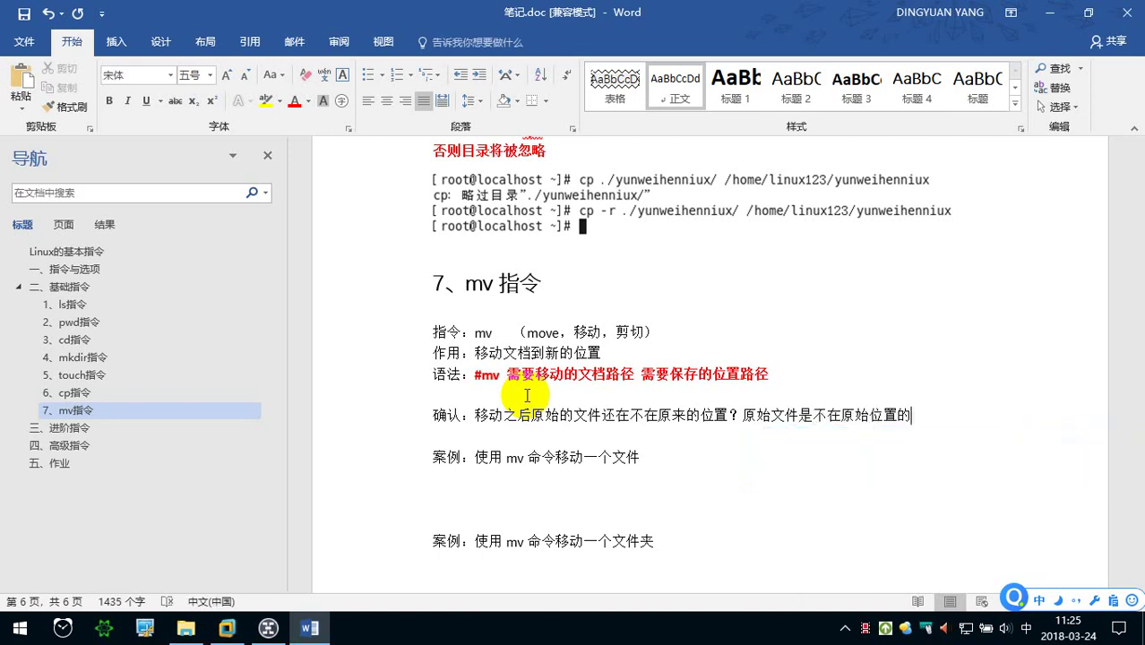
Step: Go to the Windows desktop and cut the image file 20180324085409.jpg
{"action": "left_click", "coordinate": [525, 395]}
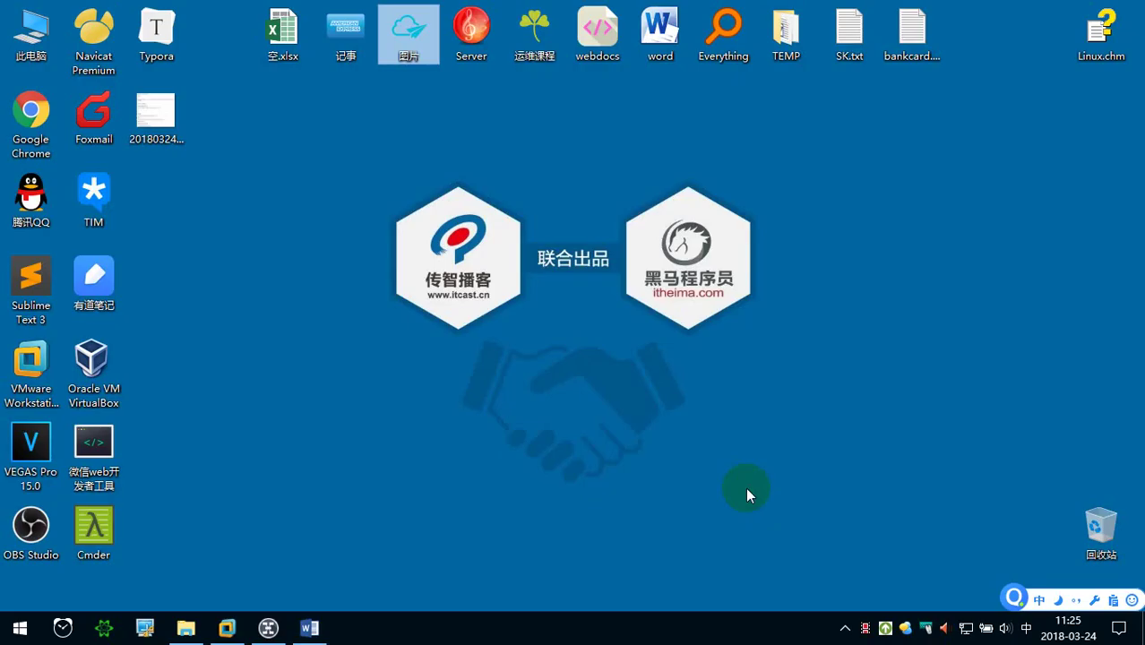
{"action": "left_click", "coordinate": [433, 265]}
{"action": "left_click", "coordinate": [157, 115]}
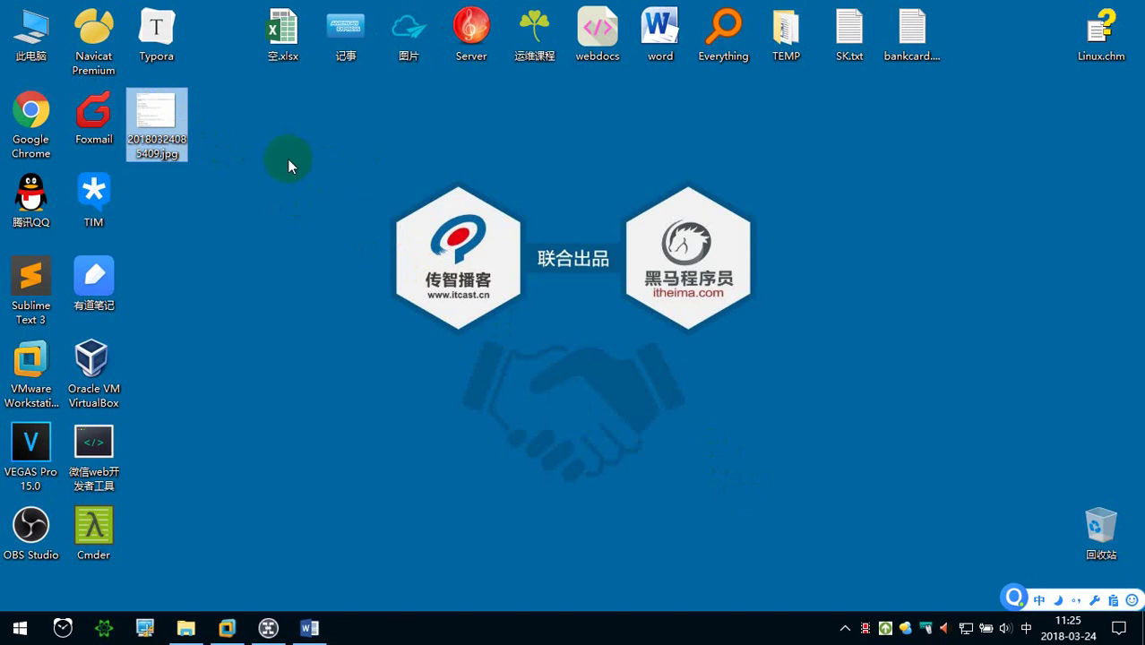
{"action": "left_click", "coordinate": [358, 161]}
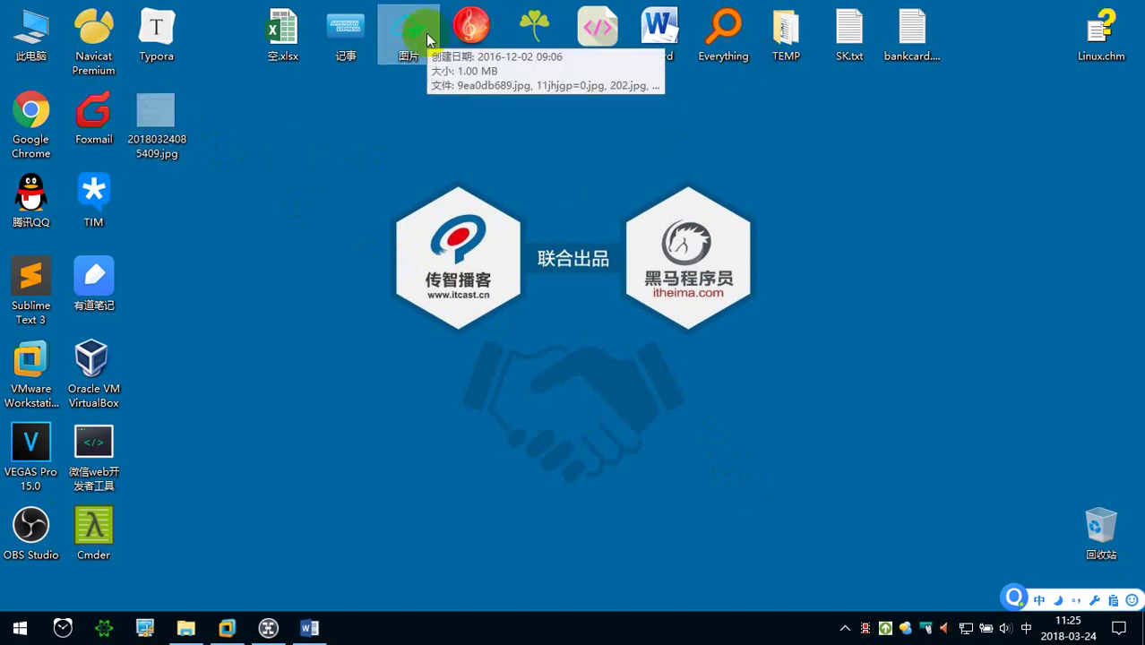
Step: Paste the cut image into the 图片 folder of 此电脑 and shift the folder window slightly
{"action": "double_click", "coordinate": [31, 32]}
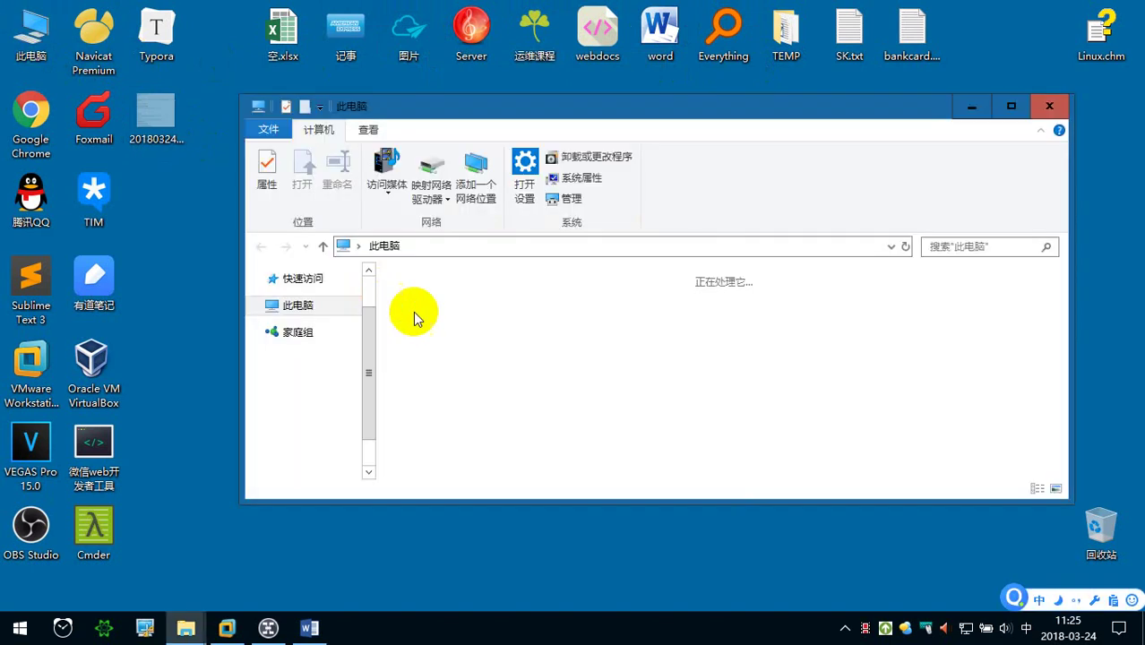
{"action": "left_click", "coordinate": [881, 362]}
{"action": "double_click", "coordinate": [881, 363]}
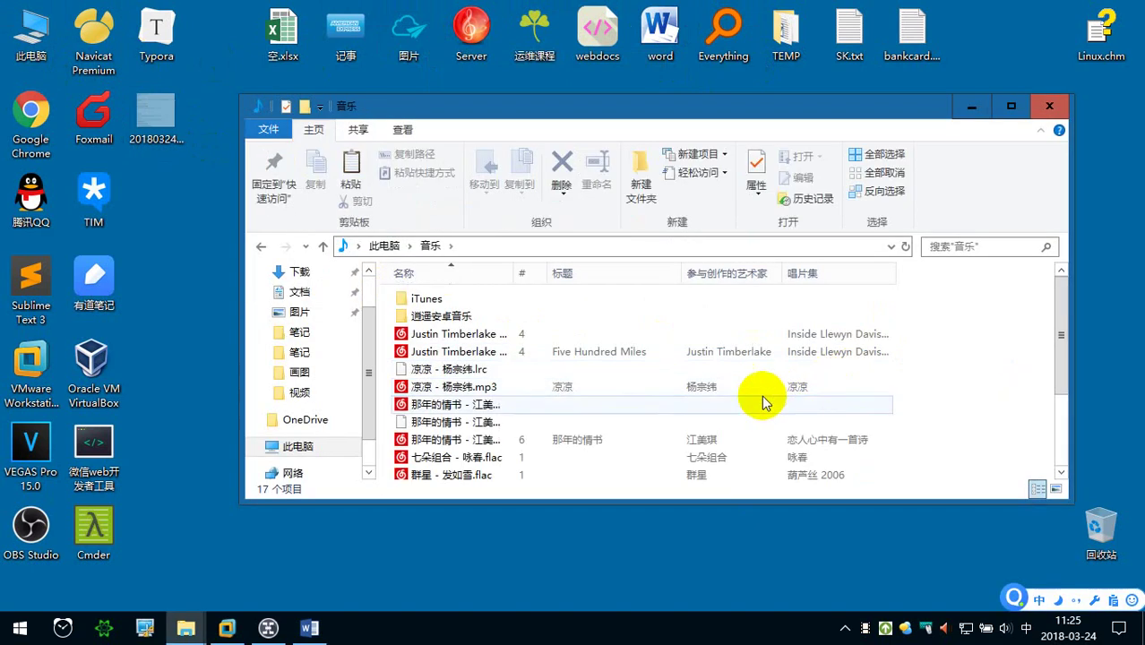
{"action": "left_click", "coordinate": [260, 247]}
{"action": "double_click", "coordinate": [867, 304]}
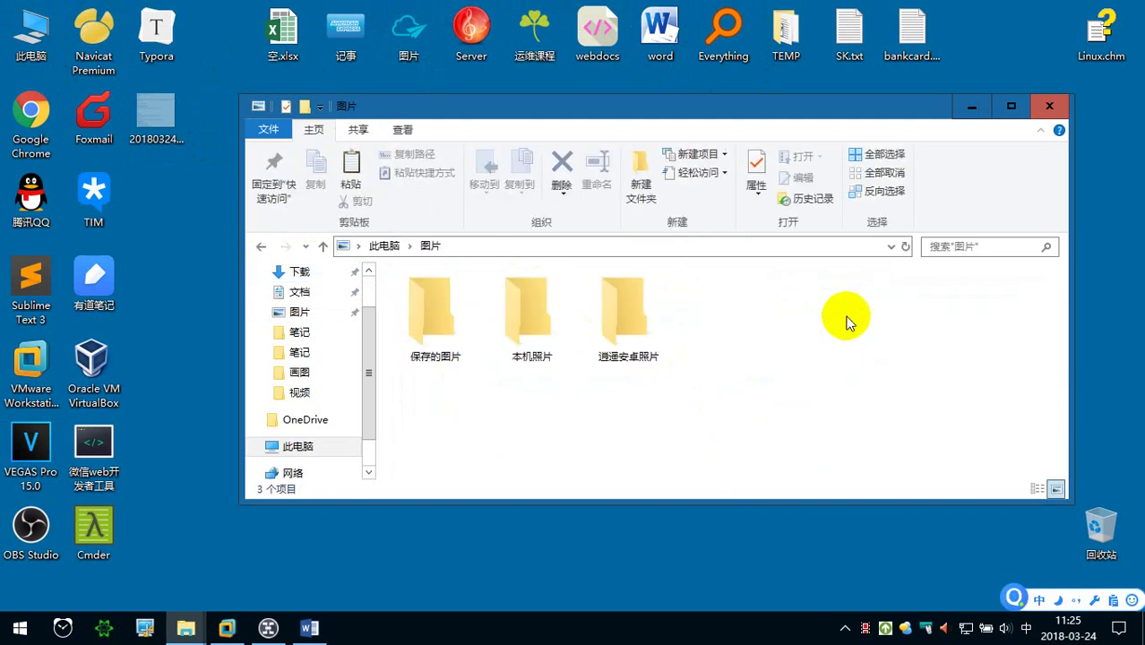
{"action": "key", "text": "ctrl+v"}
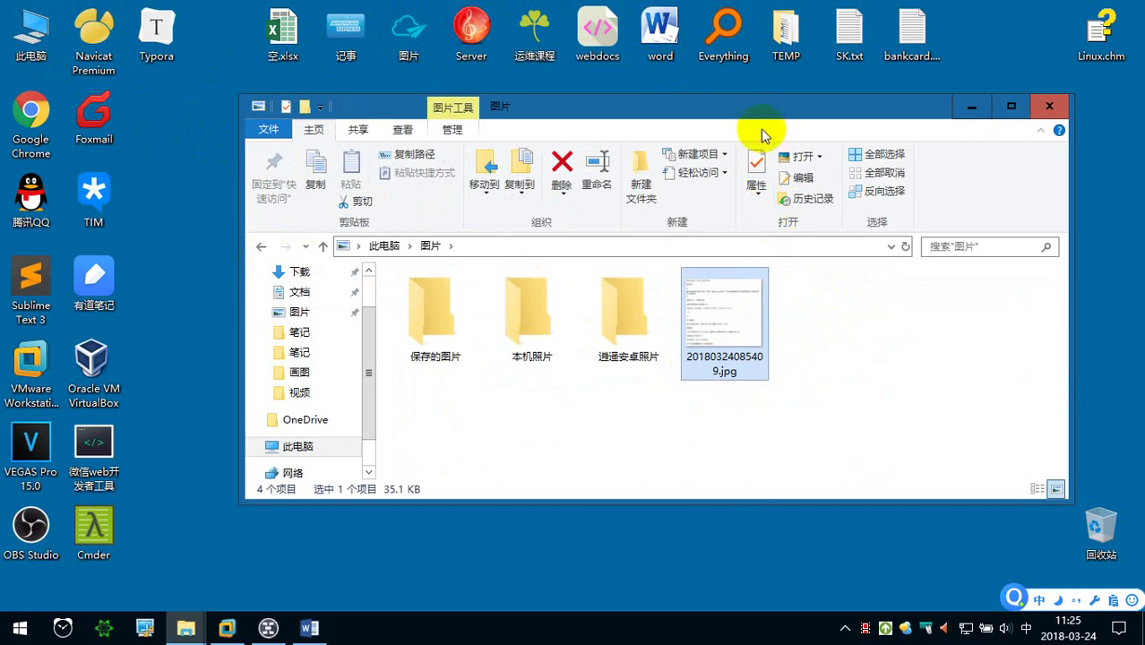
{"action": "left_click_drag", "start_coordinate": [759, 107], "coordinate": [684, 123]}
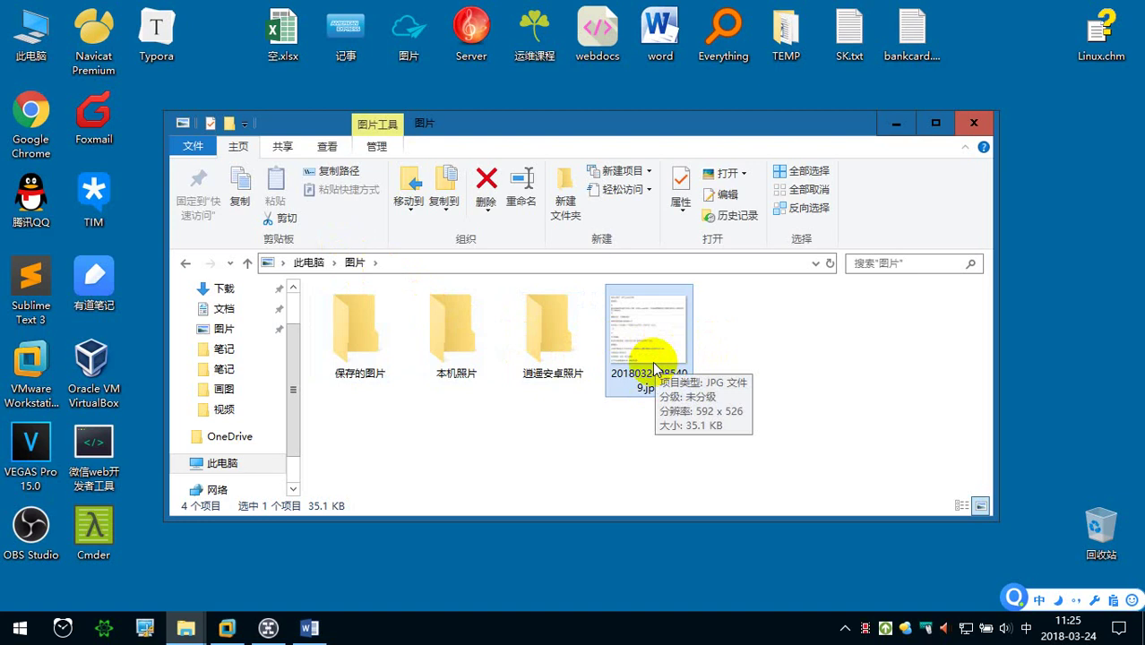
Step: Switch back to the Word notes and place the cursor on the blank line below the single-file mv example
{"action": "left_click", "coordinate": [309, 627]}
{"action": "scroll", "coordinate": [422, 388], "scroll_direction": "down", "scroll_amount": 1}
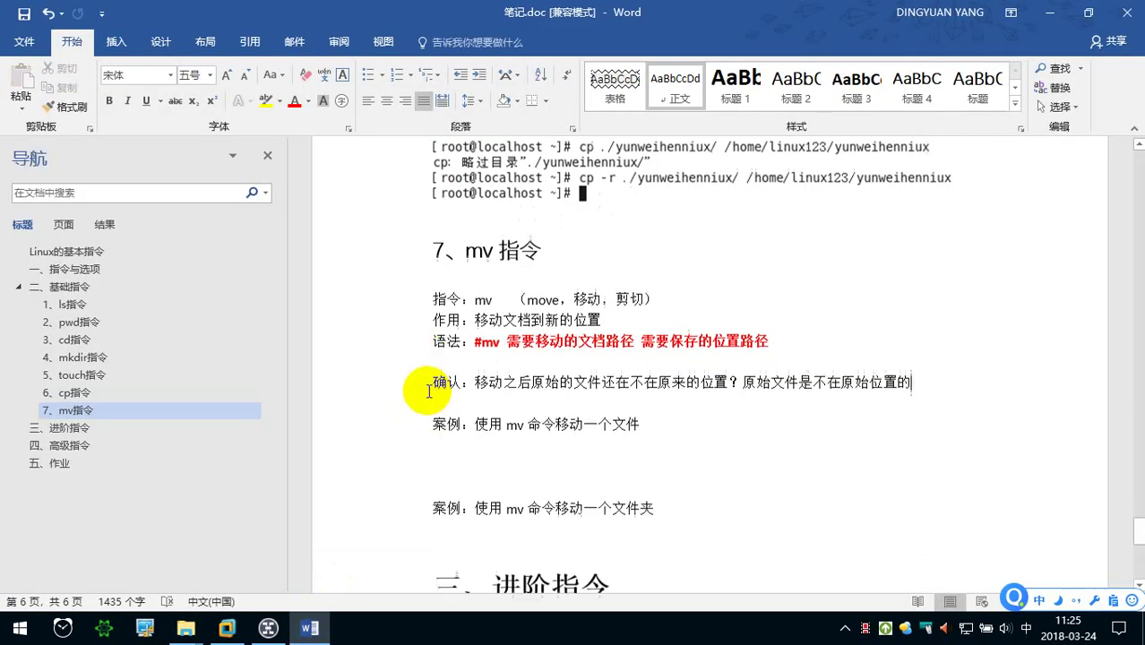
{"action": "left_click", "coordinate": [428, 368]}
{"action": "scroll", "coordinate": [430, 341], "scroll_direction": "down", "scroll_amount": 2}
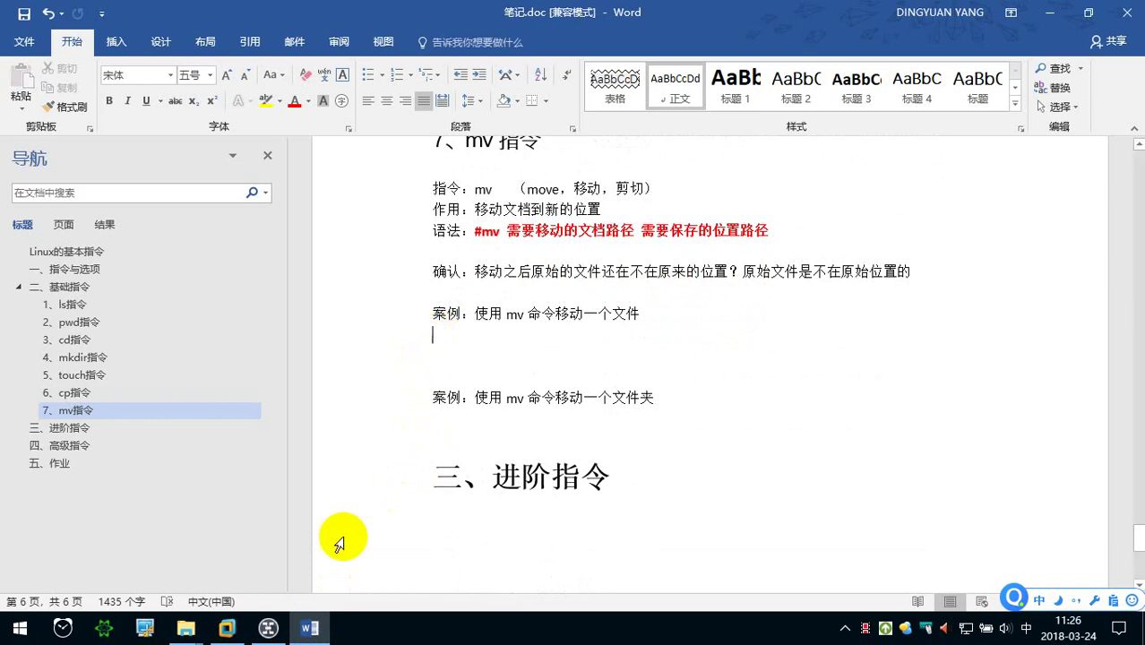
Step: Switch to the CentOS terminal in VMware, clear the unfinished cd command, and list the current directory with ls
{"action": "left_click", "coordinate": [227, 627]}
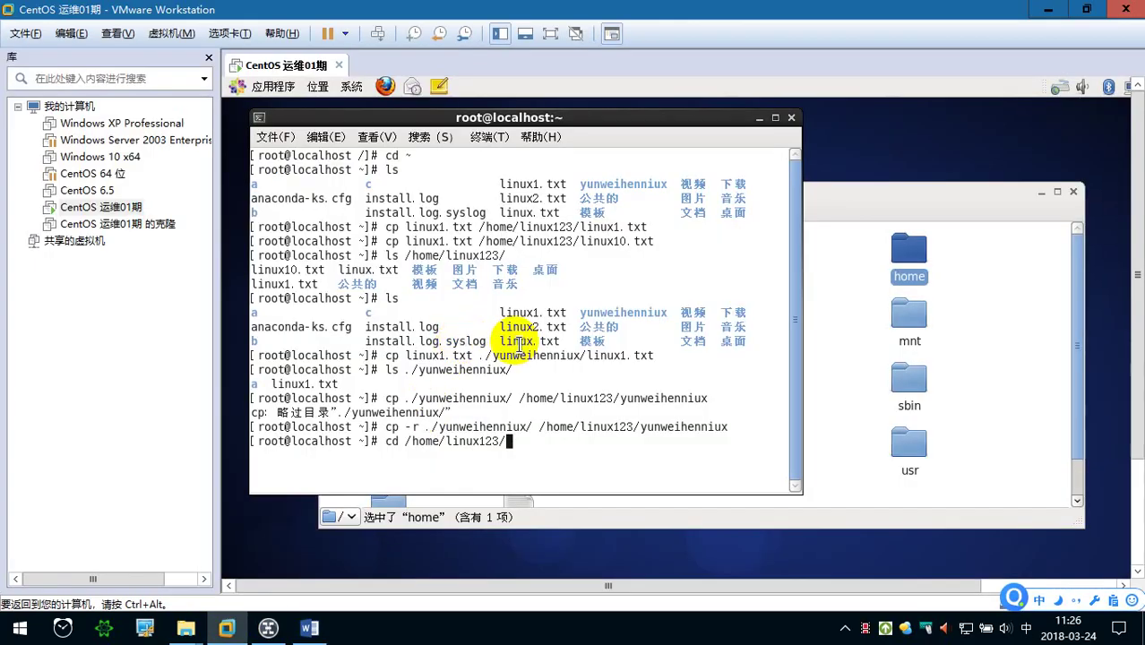
{"action": "key", "text": "BackSpace"}
{"action": "key", "text": "BackSpace"}
{"action": "key", "text": "BackSpace"}
{"action": "key", "text": "BackSpace"}
{"action": "key", "text": "BackSpace"}
{"action": "key", "text": "BackSpace"}
{"action": "key", "text": "BackSpace"}
{"action": "key", "text": "BackSpace"}
{"action": "key", "text": "BackSpace"}
{"action": "key", "text": "BackSpace"}
{"action": "key", "text": "BackSpace"}
{"action": "key", "text": "BackSpace"}
{"action": "key", "text": "BackSpace"}
{"action": "key", "text": "BackSpace"}
{"action": "key", "text": "BackSpace"}
{"action": "key", "text": "BackSpace"}
{"action": "key", "text": "BackSpace"}
{"action": "key", "text": "BackSpace"}
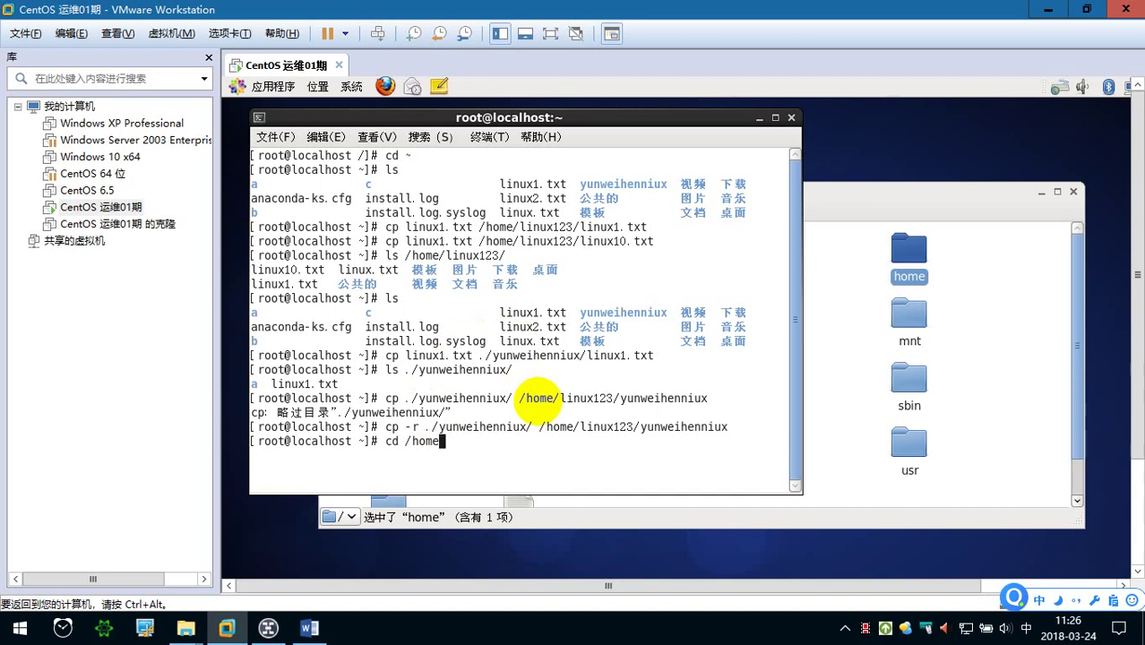
{"action": "type", "text": "ls"}
{"action": "key", "text": "Return"}
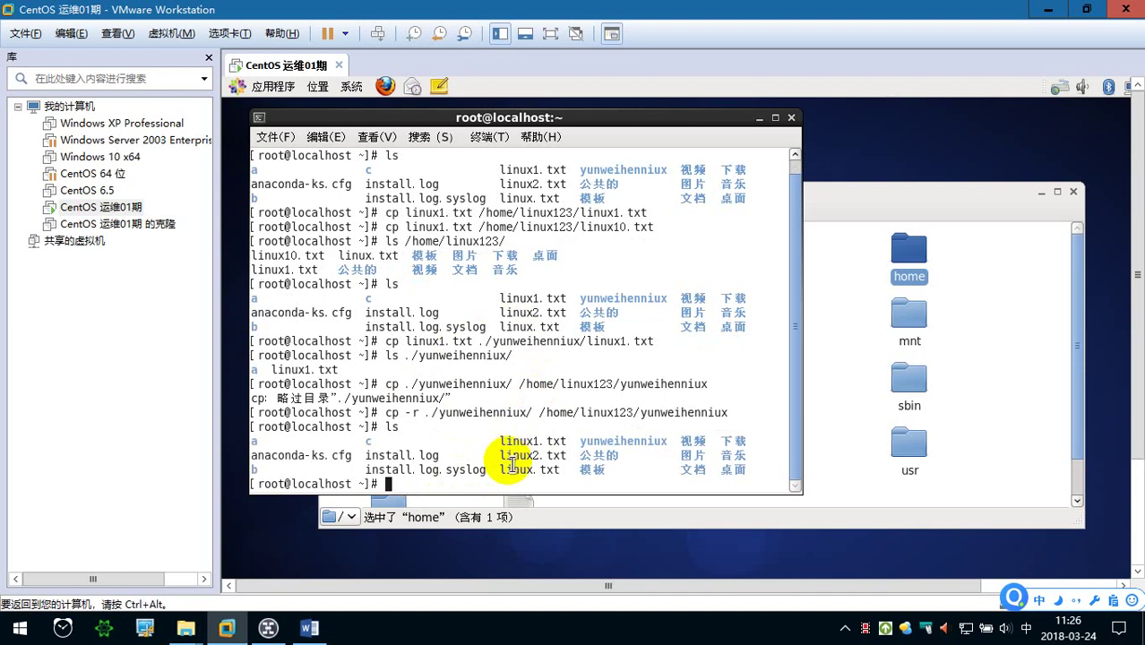
Step: Open linux1.txt from the root folder of the file browser in the gedit text editor
{"action": "left_click", "coordinate": [846, 475]}
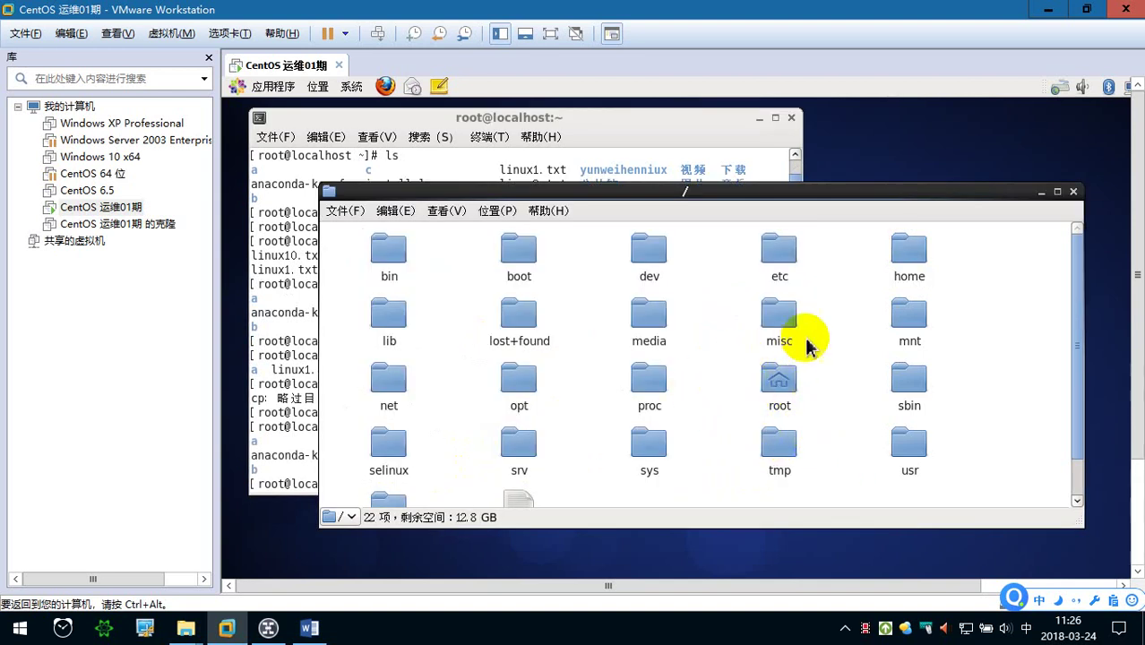
{"action": "double_click", "coordinate": [787, 380]}
{"action": "scroll", "coordinate": [716, 435], "scroll_direction": "down", "scroll_amount": 3}
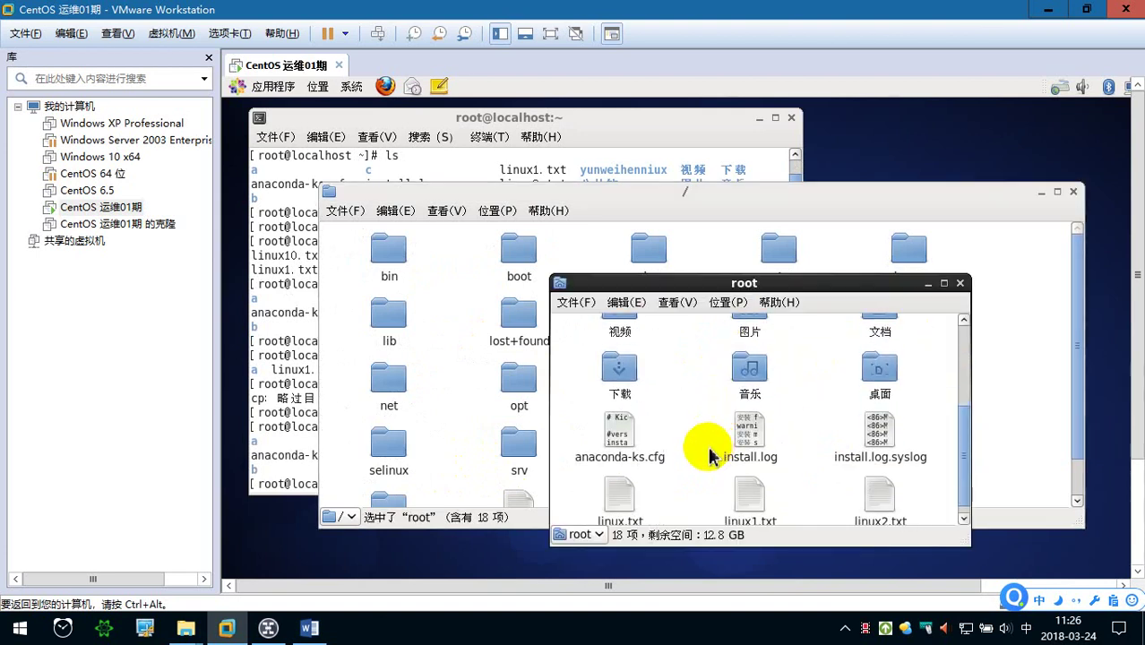
{"action": "right_click", "coordinate": [746, 475]}
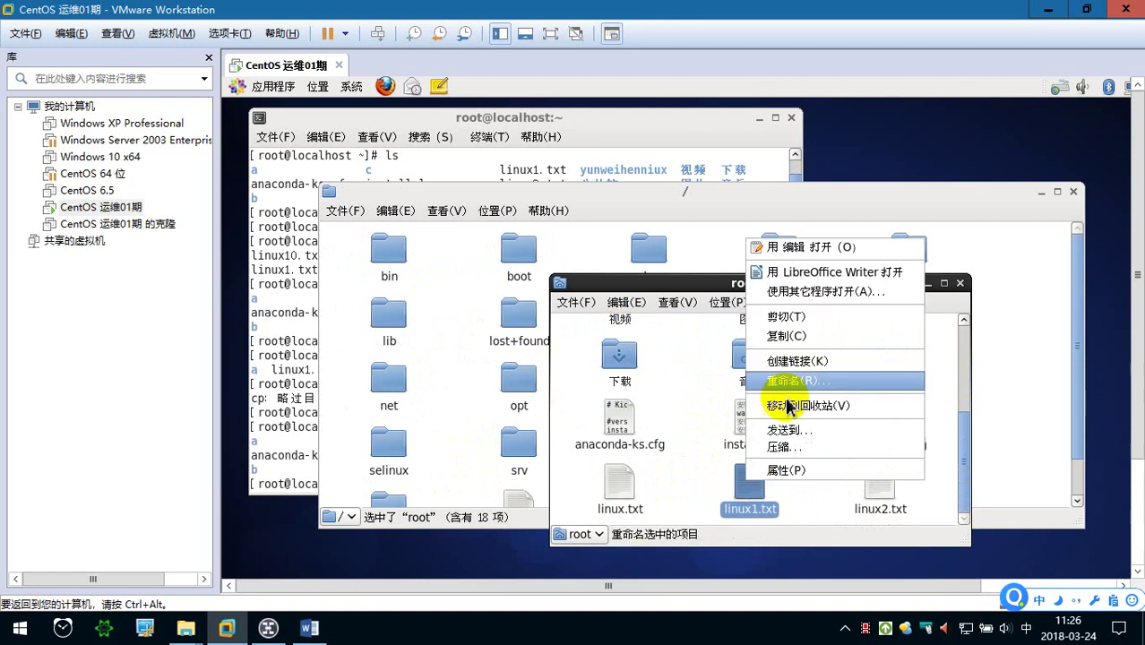
{"action": "left_click", "coordinate": [832, 256]}
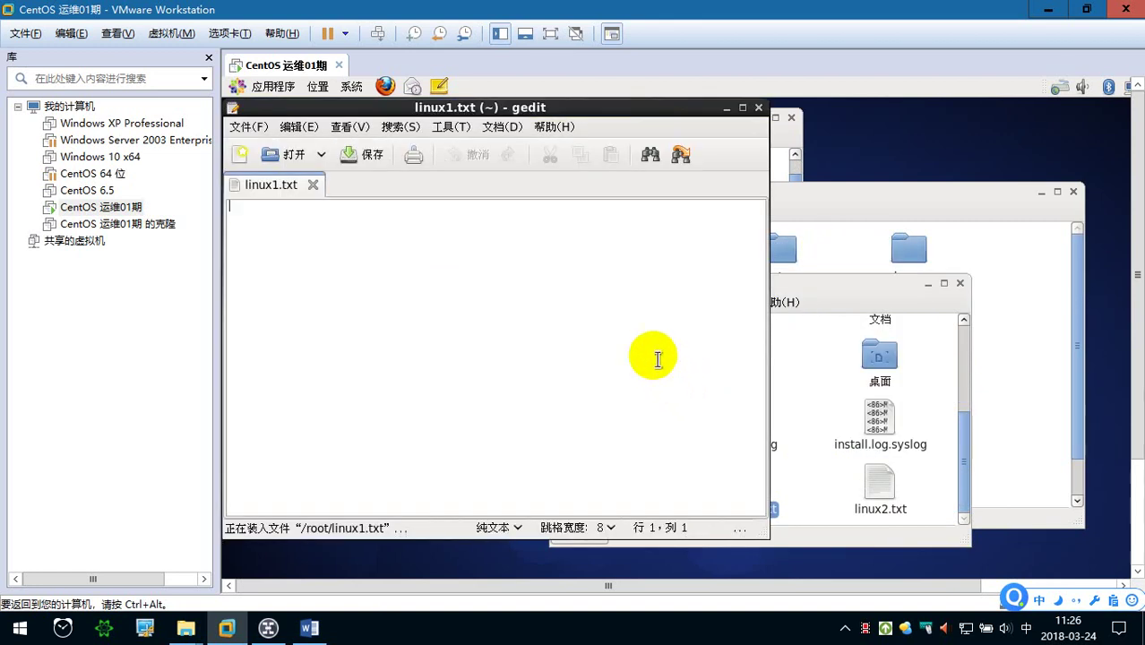
Step: Enter linux1 as the file's content, save and close it, and clear the folder windows away from the terminal
{"action": "type", "text": "linux1"}
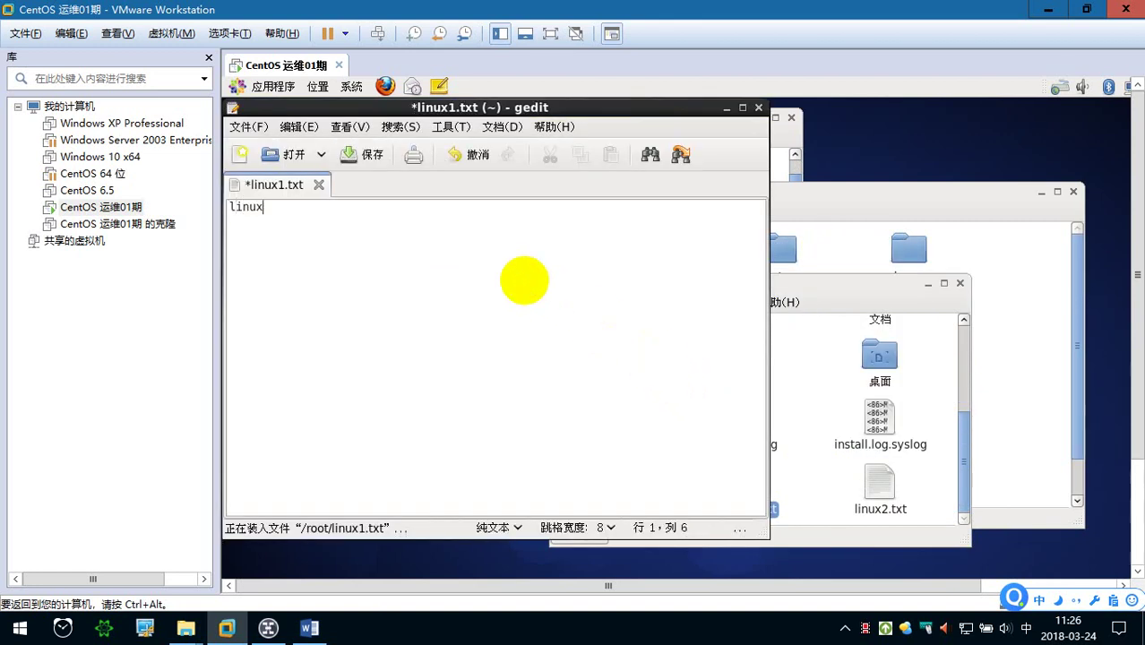
{"action": "left_click", "coordinate": [359, 154]}
{"action": "left_click", "coordinate": [758, 107]}
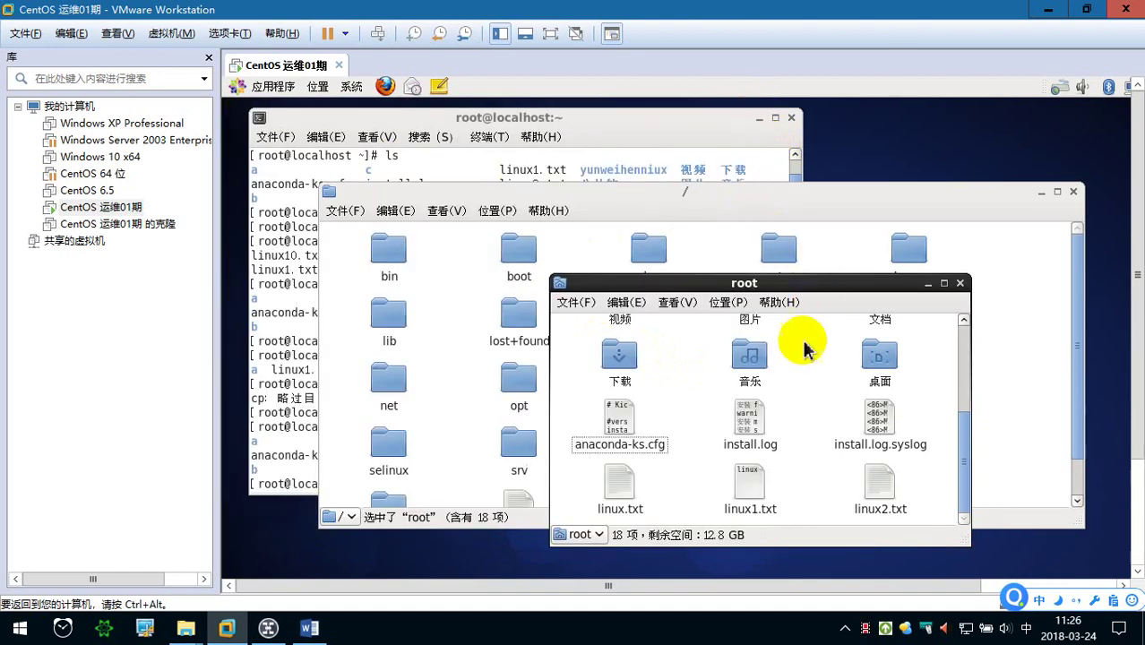
{"action": "left_click", "coordinate": [959, 282]}
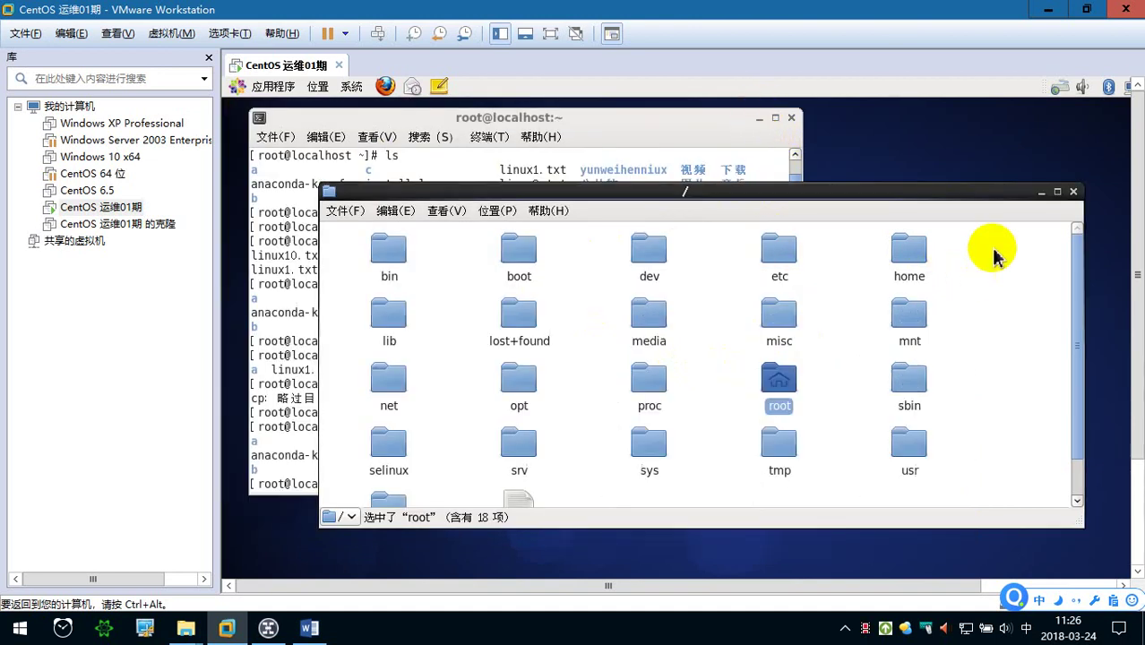
{"action": "left_click", "coordinate": [1043, 193]}
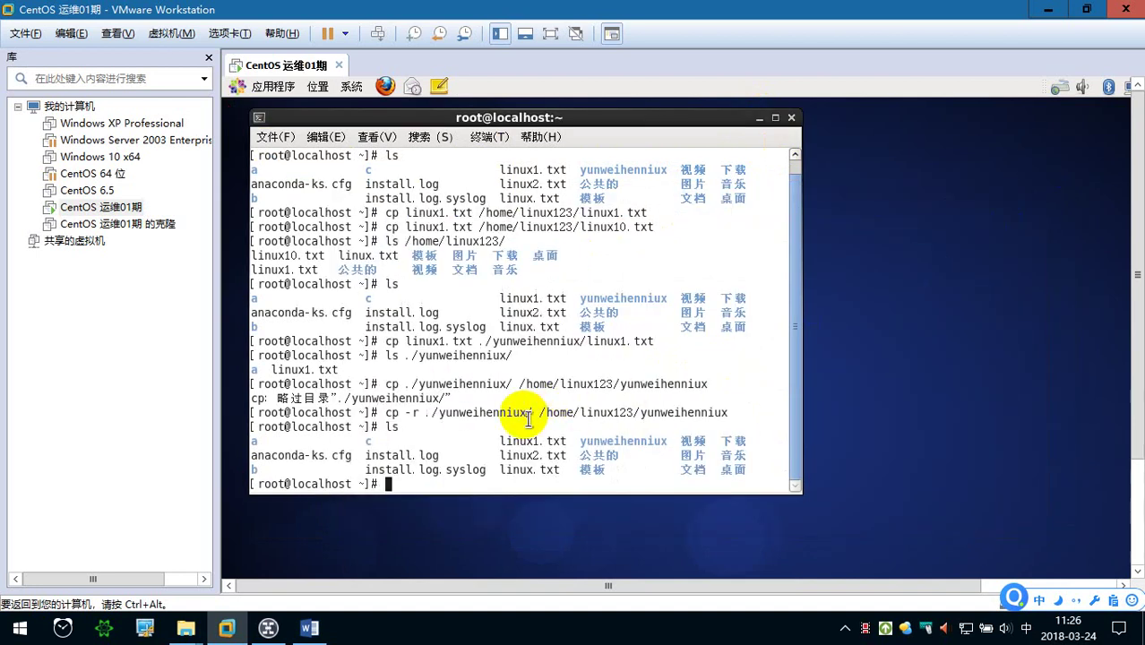
Step: Begin the command mv linux1.txt at the terminal prompt and check the contents of the / folder in the file browser
{"action": "type", "text": "mv linx"}
{"action": "type", "text": "x1.txt"}
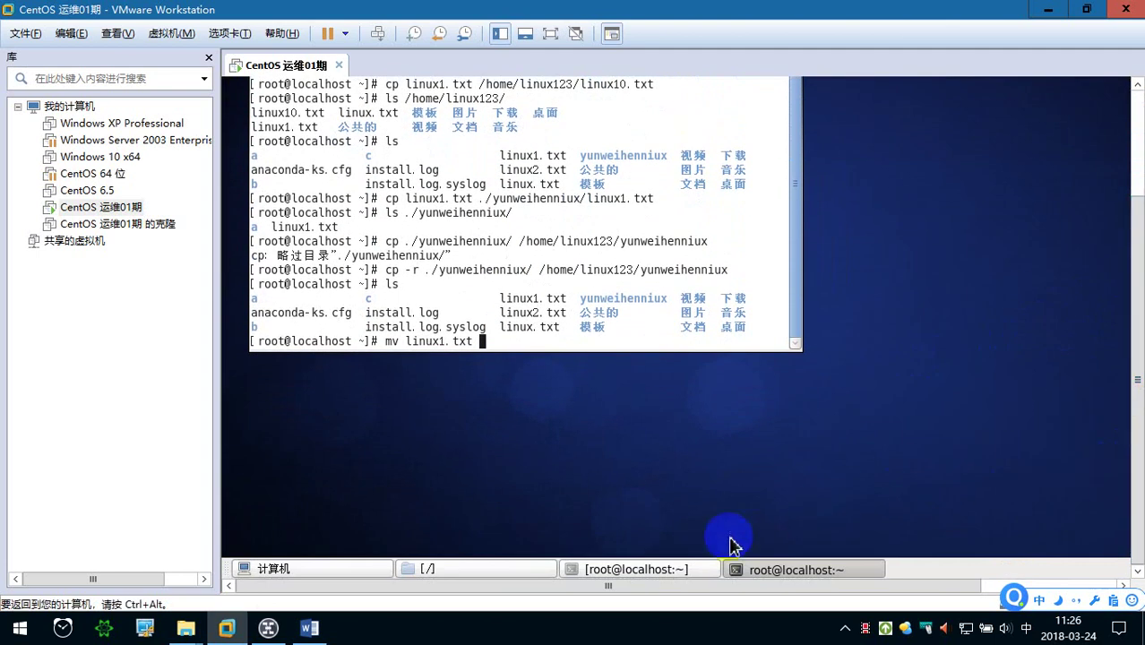
{"action": "left_click", "coordinate": [546, 571]}
{"action": "left_click_drag", "start_coordinate": [1130, 420], "coordinate": [1075, 374]}
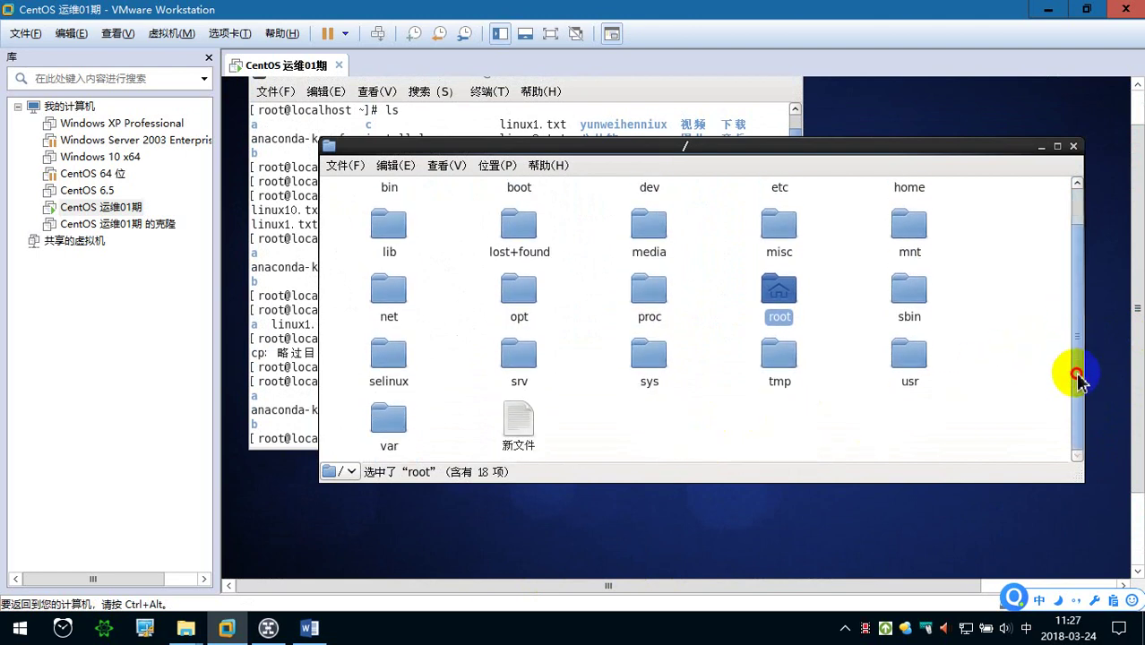
{"action": "left_click", "coordinate": [295, 295]}
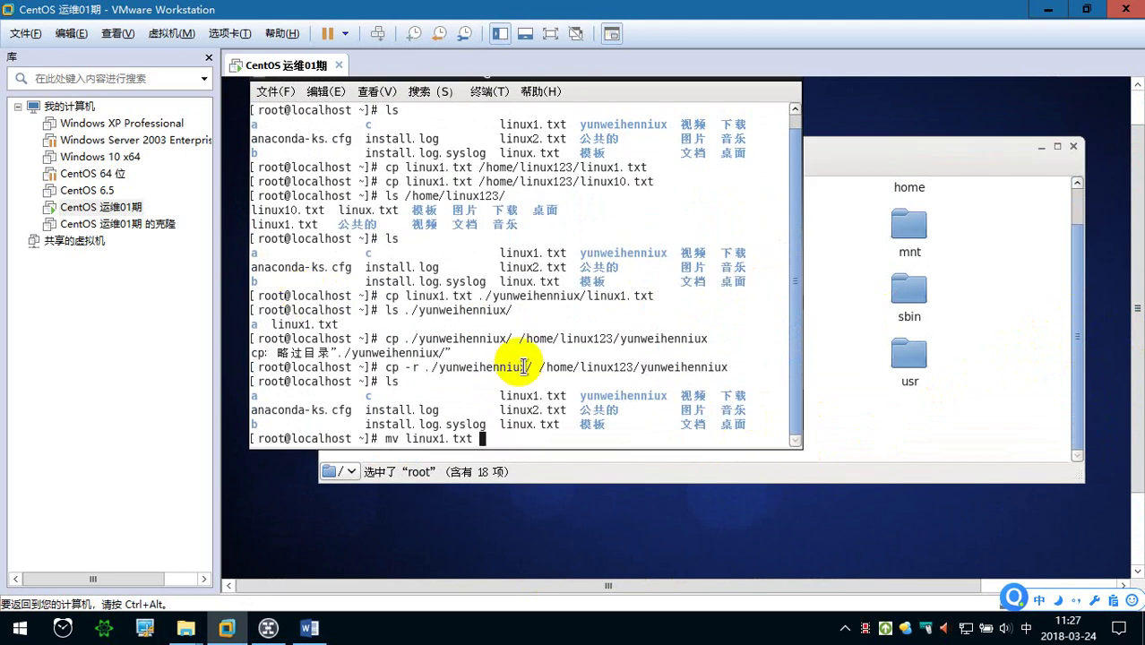
Step: Complete the mv command with the destination path /linxu1.txt
{"action": "type", "text": "/linxx"}
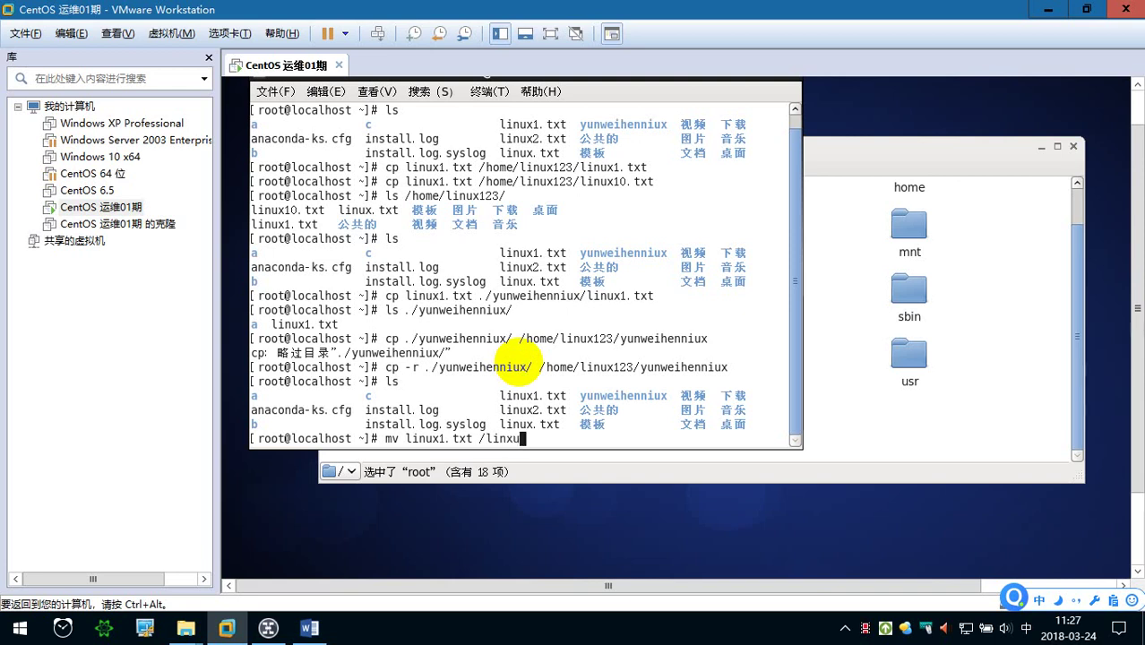
{"action": "type", "text": "1.txt"}
{"action": "key", "text": "Left"}
{"action": "key", "text": "Left"}
{"action": "key", "text": "Left"}
{"action": "key", "text": "Left"}
{"action": "key", "text": "Left"}
{"action": "key", "text": "Left"}
{"action": "type", "text": ".."}
{"action": "key", "text": "BackSpace"}
{"action": "key", "text": "BackSpace"}
{"action": "key", "text": "Right"}
{"action": "key", "text": "Right"}
{"action": "key", "text": "Right"}
{"action": "key", "text": "Right"}
{"action": "key", "text": "Right"}
{"action": "key", "text": "Right"}
{"action": "key", "text": "Right"}
{"action": "key", "text": "Right"}
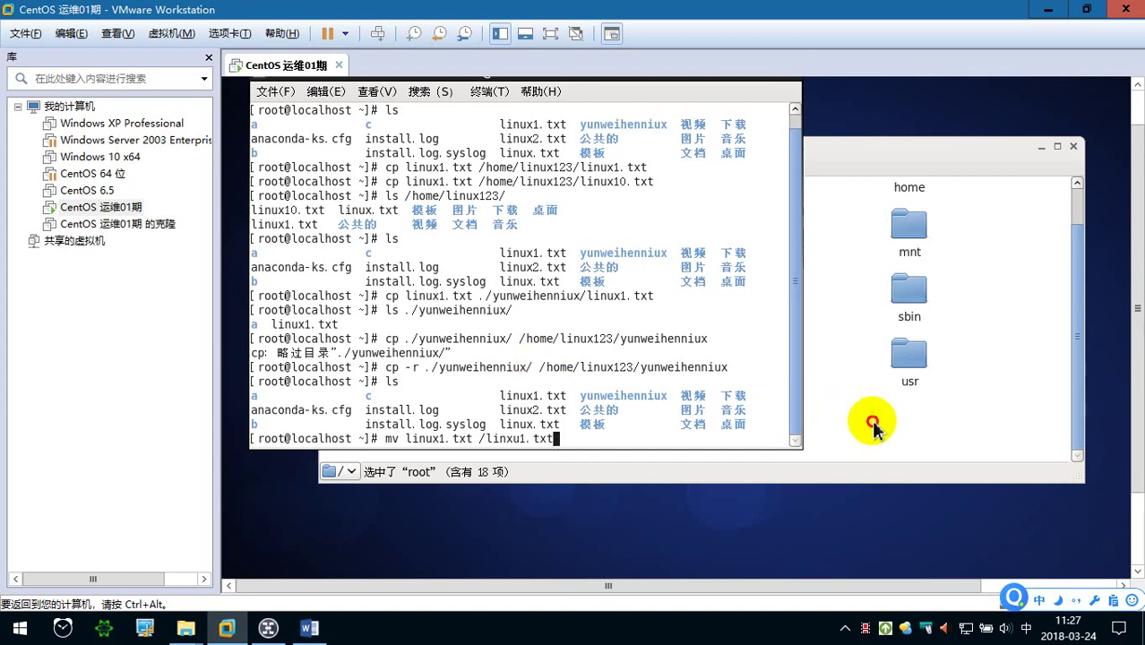
Step: View linux1.txt in the root folder of the file browser, and execute the prepared mv command in the terminal
{"action": "left_click", "coordinate": [941, 423]}
{"action": "double_click", "coordinate": [779, 287]}
{"action": "scroll", "coordinate": [787, 340], "scroll_direction": "down", "scroll_amount": 1}
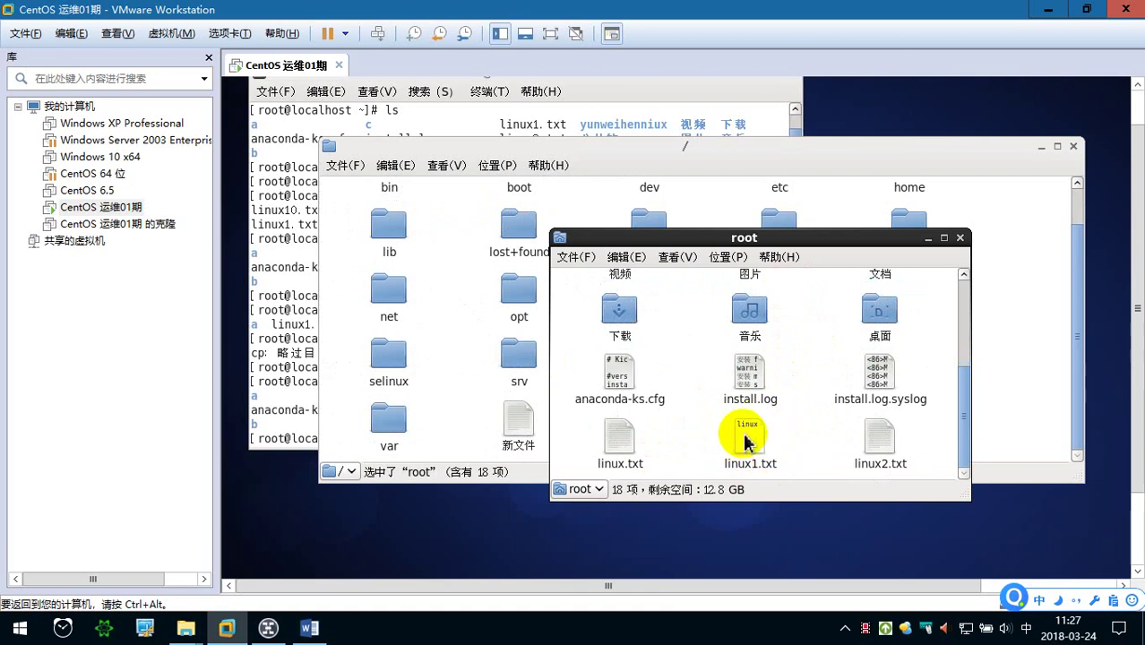
{"action": "left_click", "coordinate": [271, 349]}
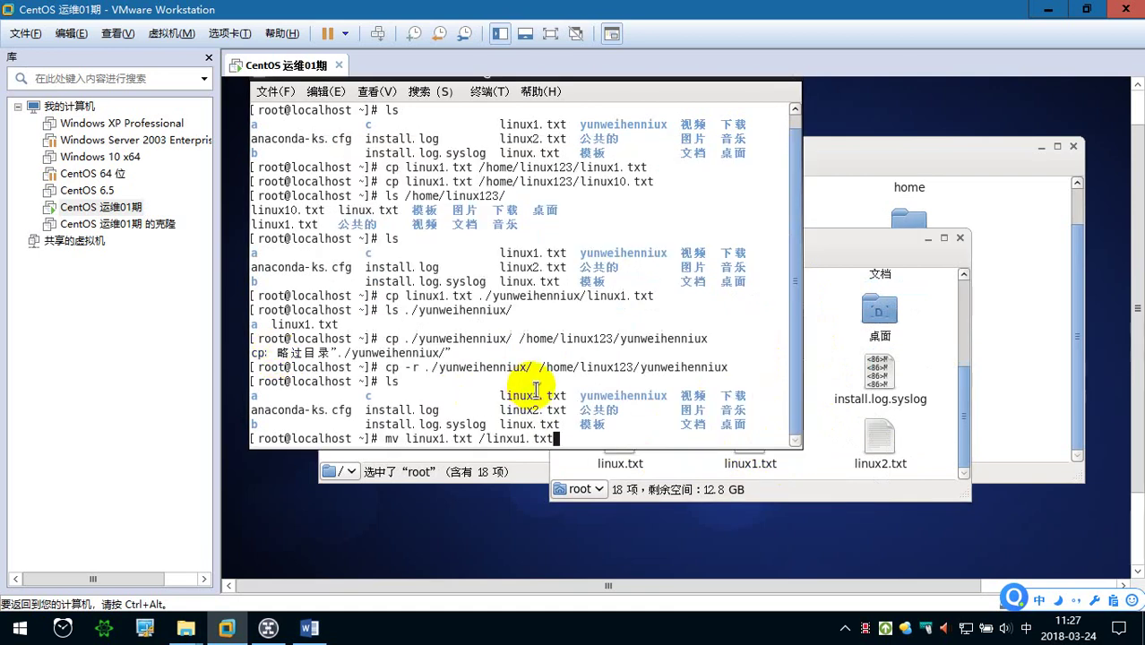
{"action": "key", "text": "Return"}
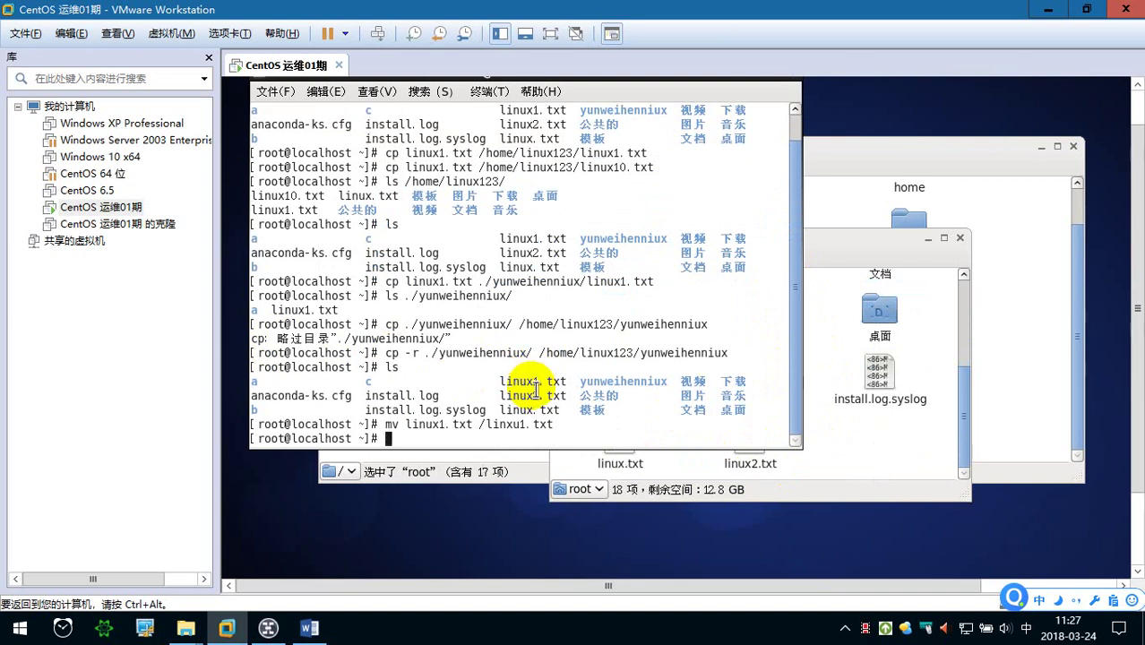
Step: Examine the root and / folder windows for the moved file, comparing them with the mv command in the terminal
{"action": "left_click", "coordinate": [893, 473]}
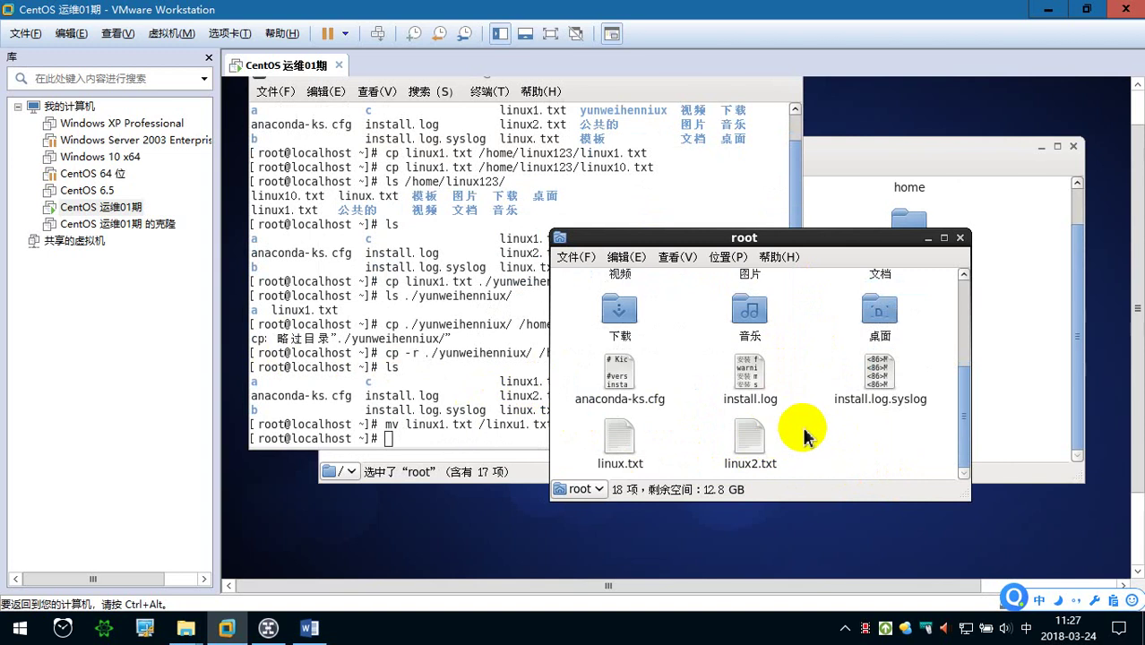
{"action": "left_click", "coordinate": [1021, 340]}
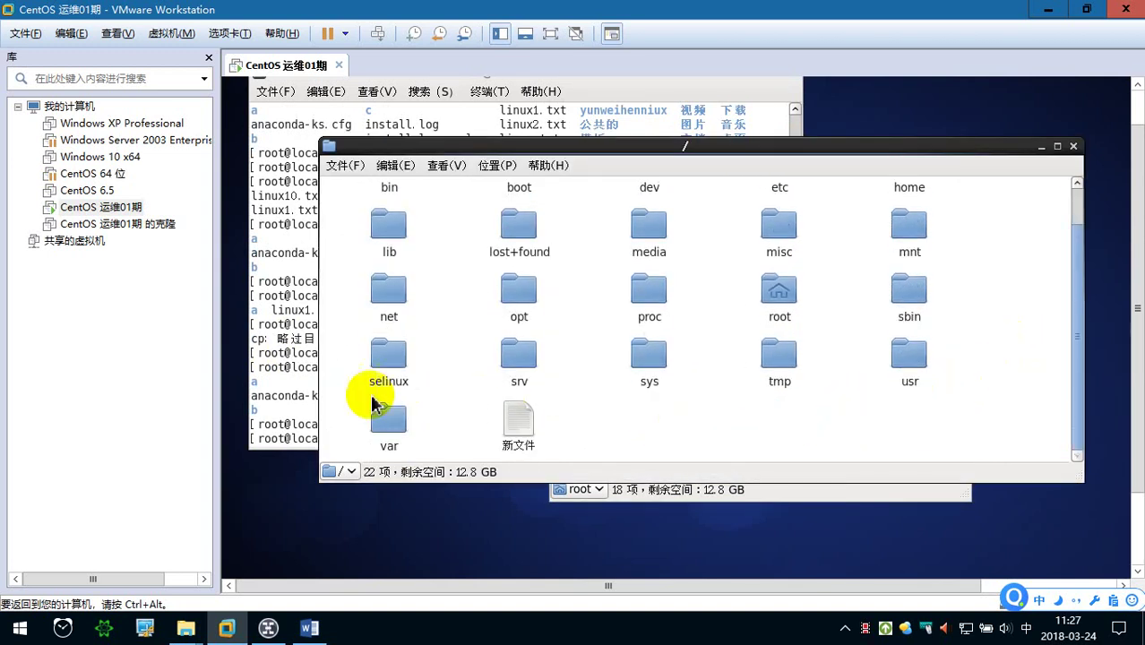
{"action": "left_click", "coordinate": [300, 373]}
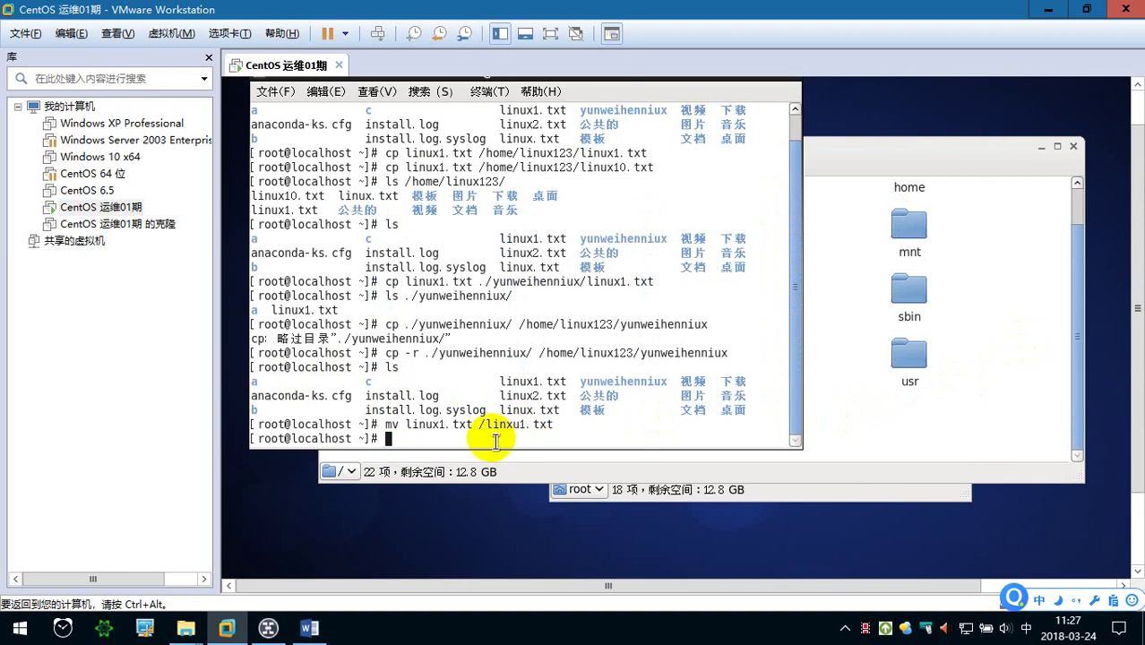
{"action": "left_click", "coordinate": [868, 435]}
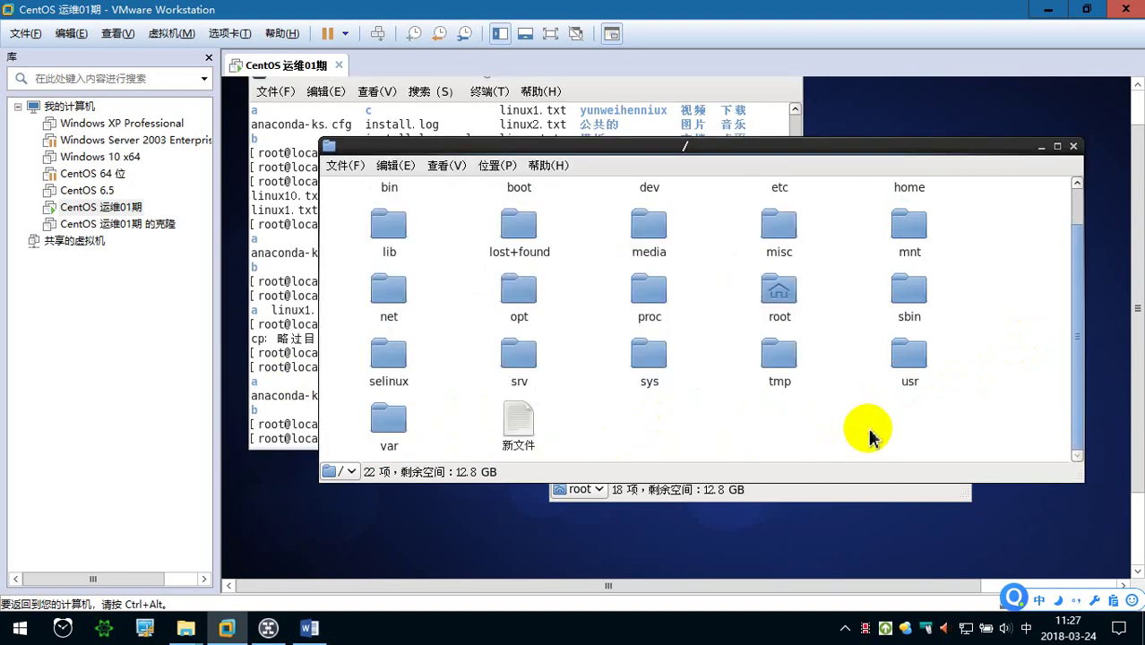
{"action": "scroll", "coordinate": [779, 434], "scroll_direction": "up", "scroll_amount": 1}
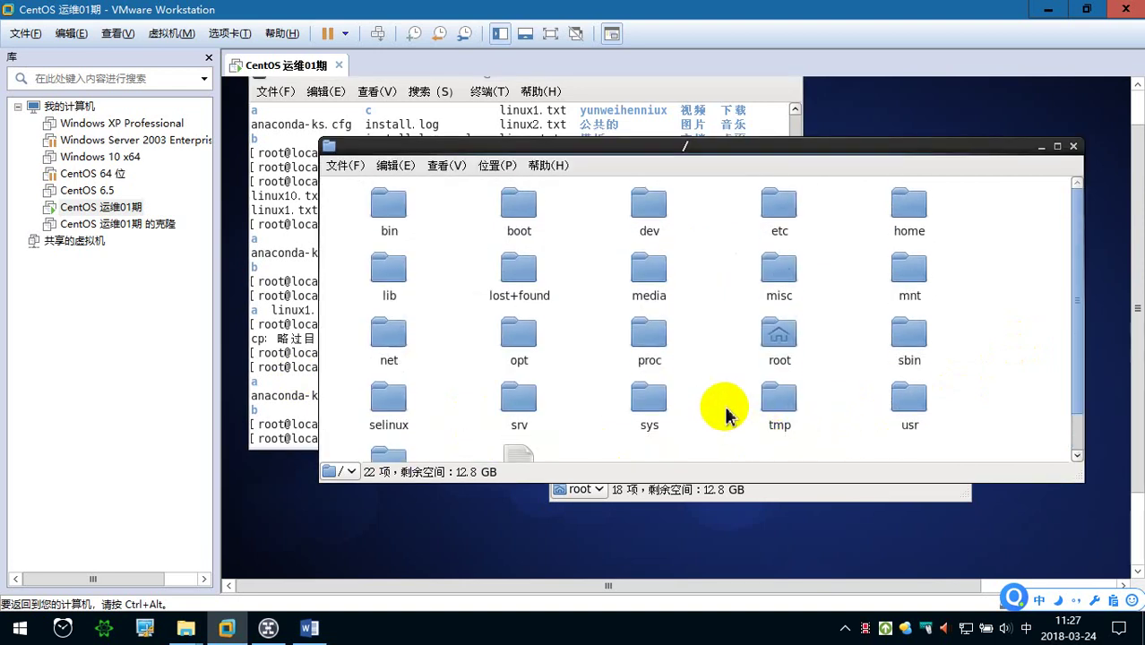
{"action": "scroll", "coordinate": [733, 417], "scroll_direction": "down", "scroll_amount": 1}
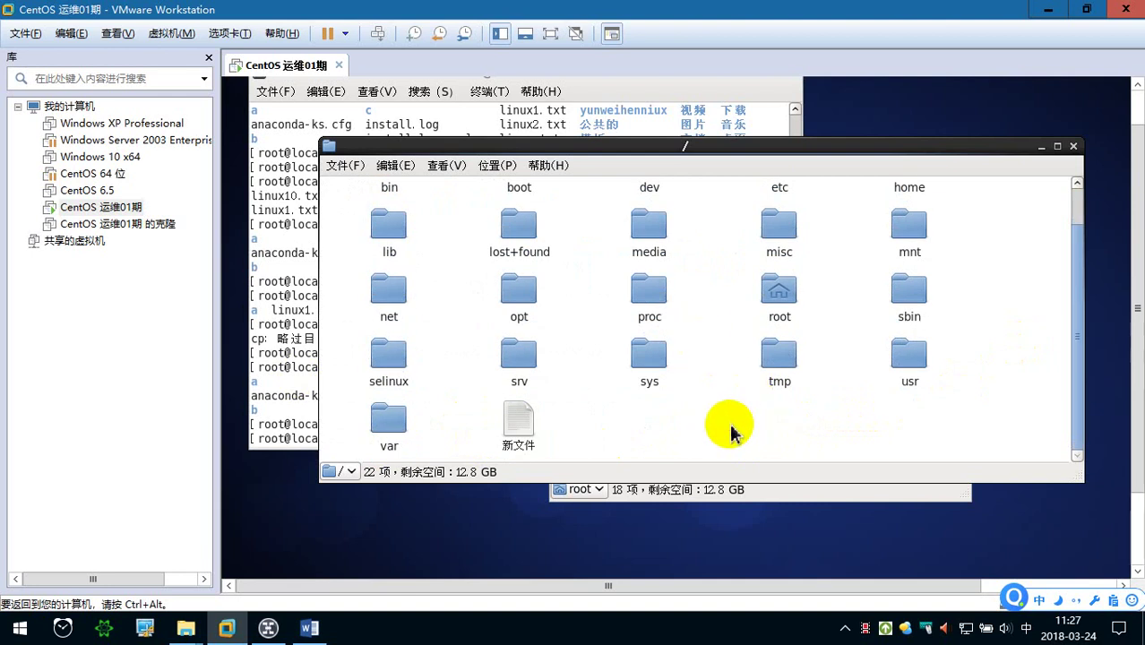
{"action": "left_click", "coordinate": [304, 361]}
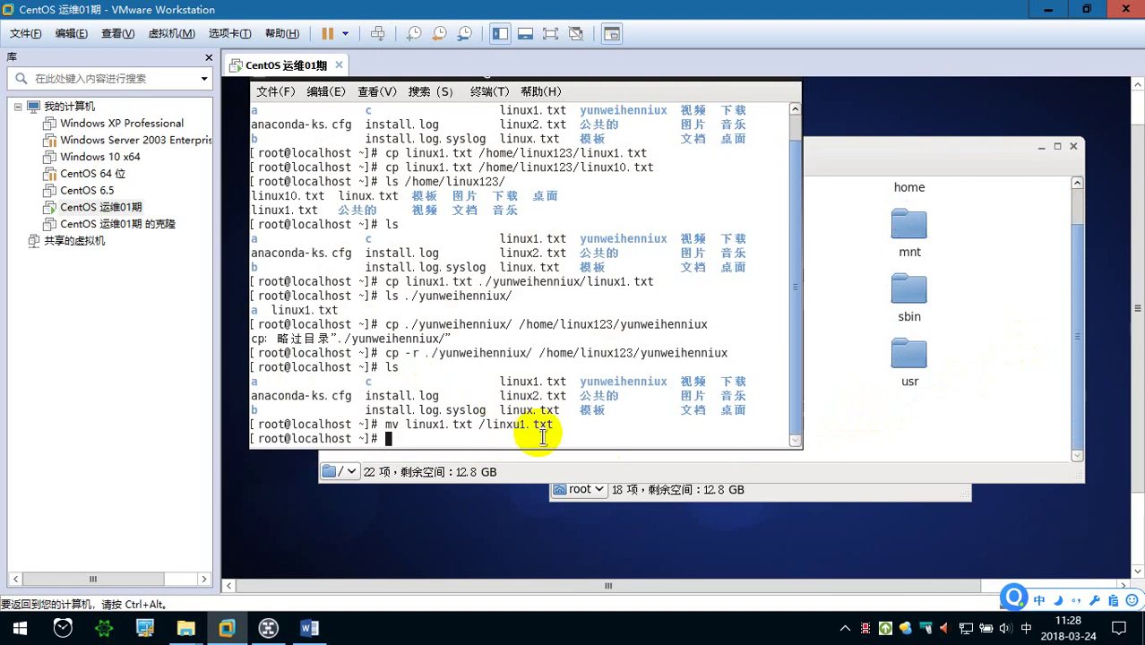
{"action": "left_click", "coordinate": [831, 419]}
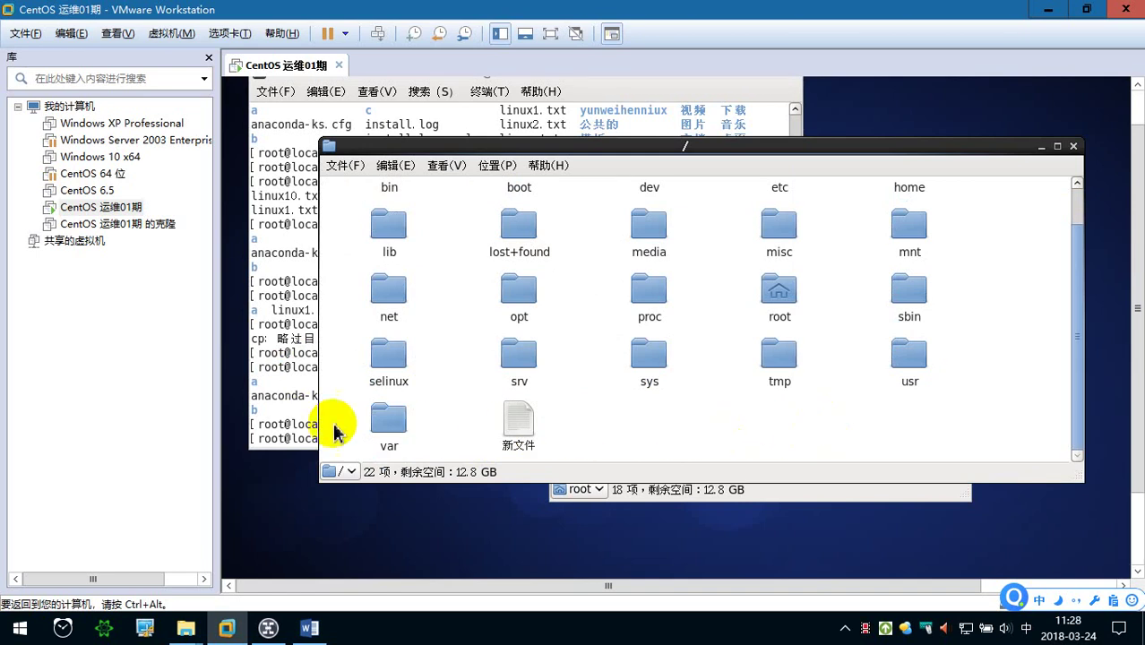
{"action": "scroll", "coordinate": [654, 444], "scroll_direction": "up", "scroll_amount": 1}
{"action": "scroll", "coordinate": [758, 431], "scroll_direction": "down", "scroll_amount": 1}
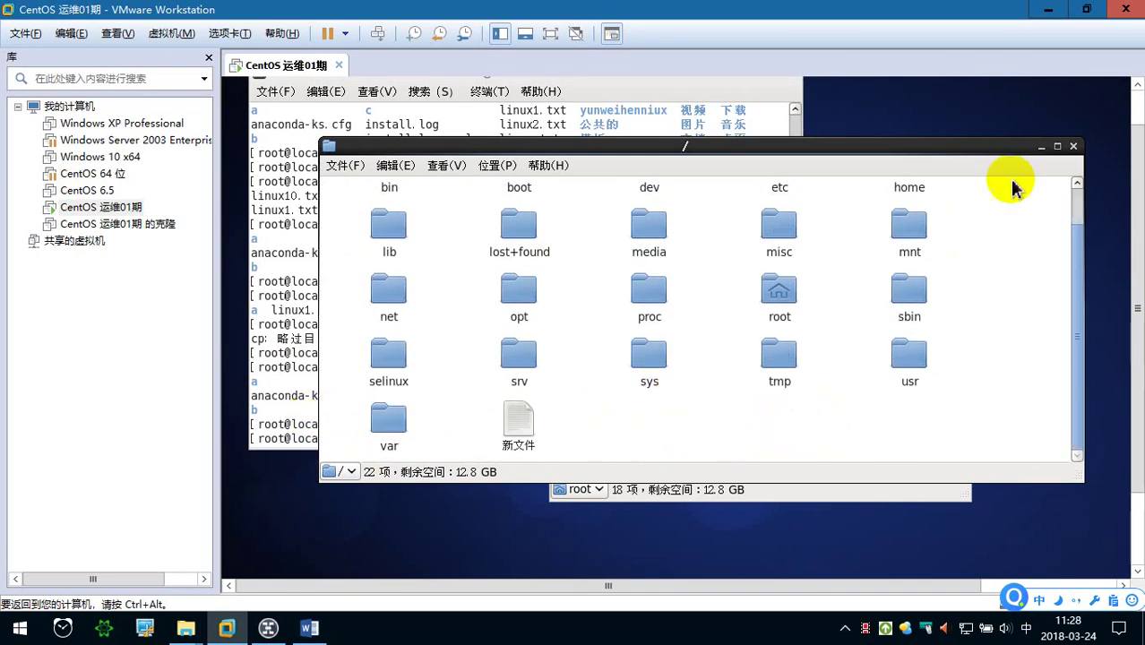
Step: Close the / folder window, shift the terminal aside, and reopen the file system from the desktop's Computer folder to list its files
{"action": "left_click", "coordinate": [1072, 145]}
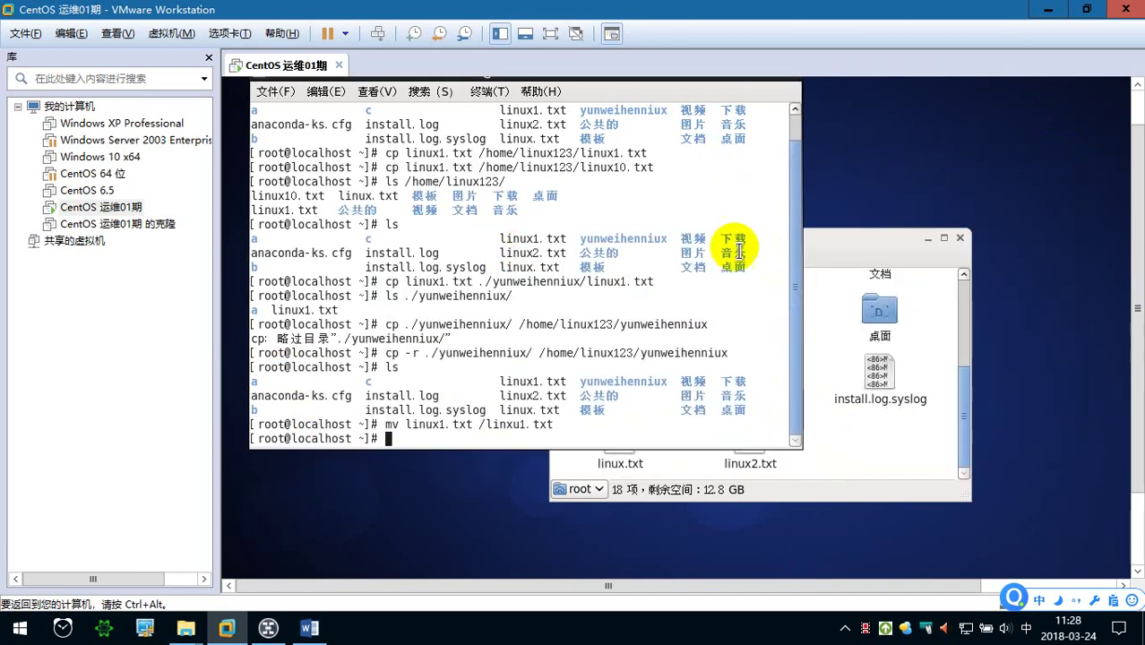
{"action": "scroll", "coordinate": [737, 252], "scroll_direction": "up", "scroll_amount": 1}
{"action": "scroll", "coordinate": [1138, 255], "scroll_direction": "up", "scroll_amount": 1}
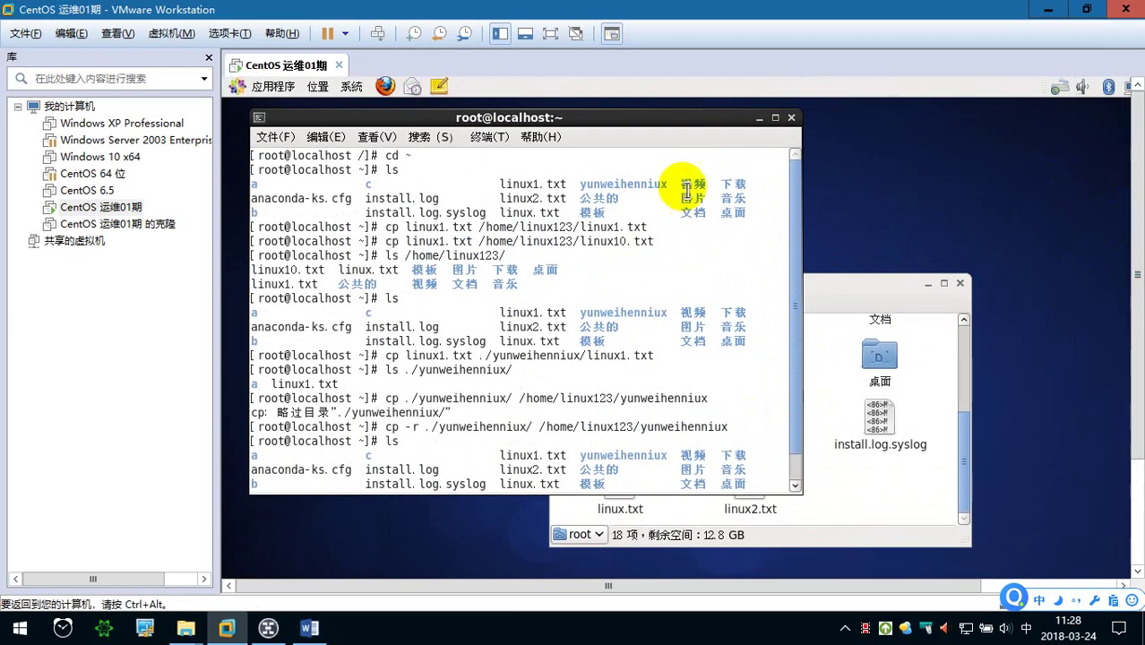
{"action": "left_click_drag", "start_coordinate": [600, 116], "coordinate": [692, 121]}
{"action": "double_click", "coordinate": [294, 152]}
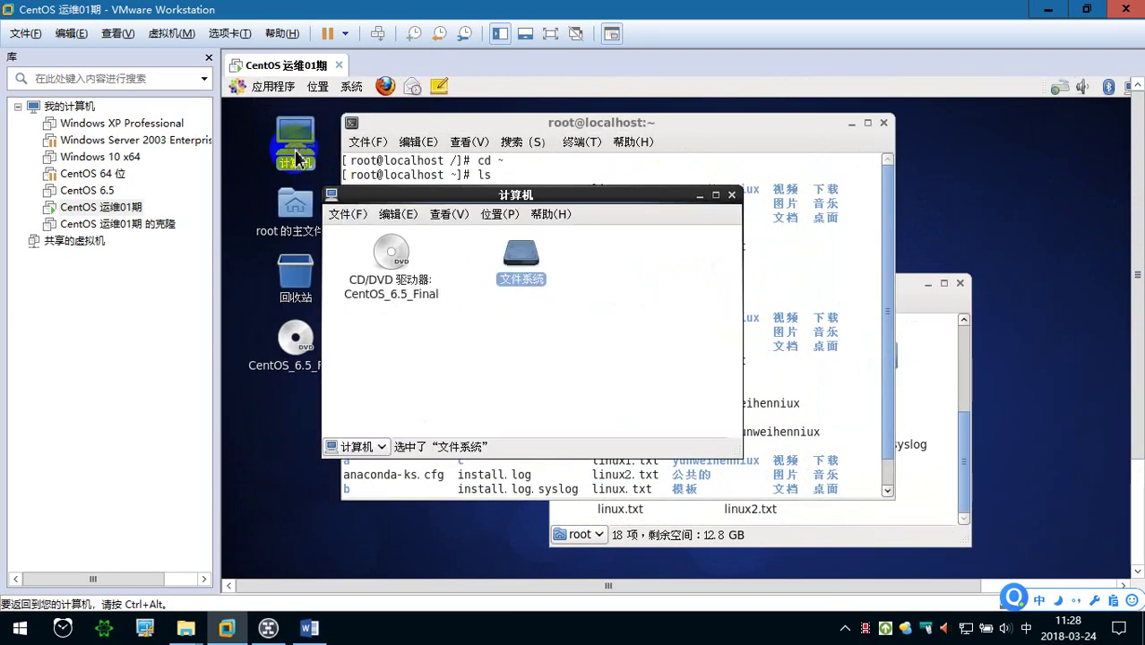
{"action": "double_click", "coordinate": [533, 279]}
{"action": "scroll", "coordinate": [556, 269], "scroll_direction": "down", "scroll_amount": 1}
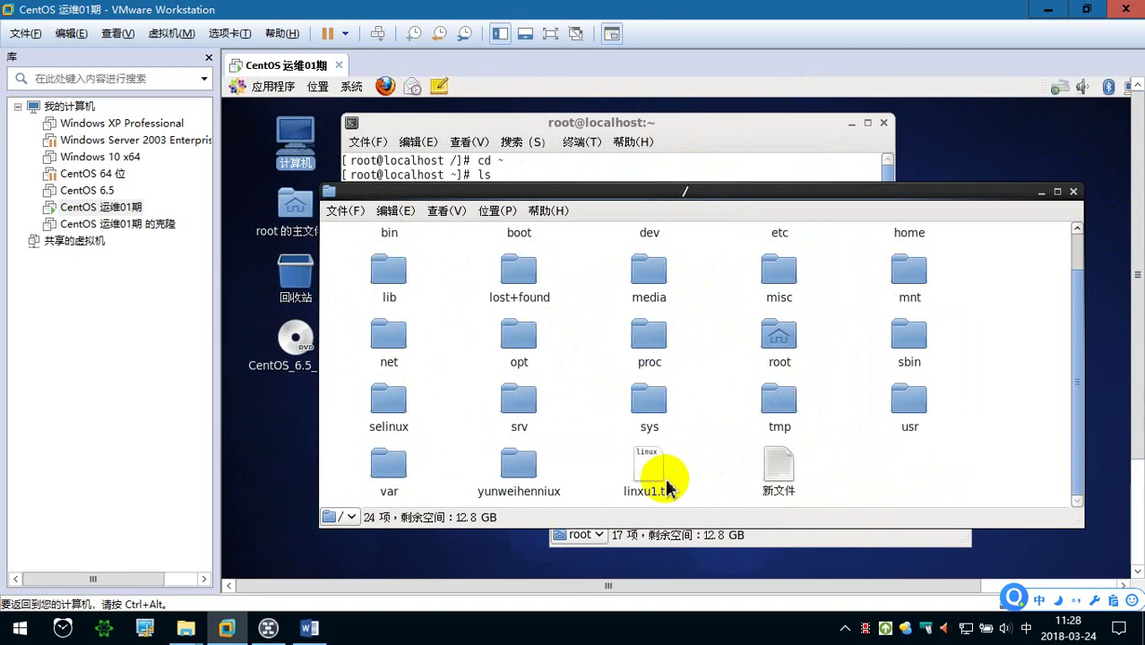
Step: Compare the root folder with the / folder, and move the / and terminal windows apart so both can be viewed
{"action": "left_click", "coordinate": [862, 538]}
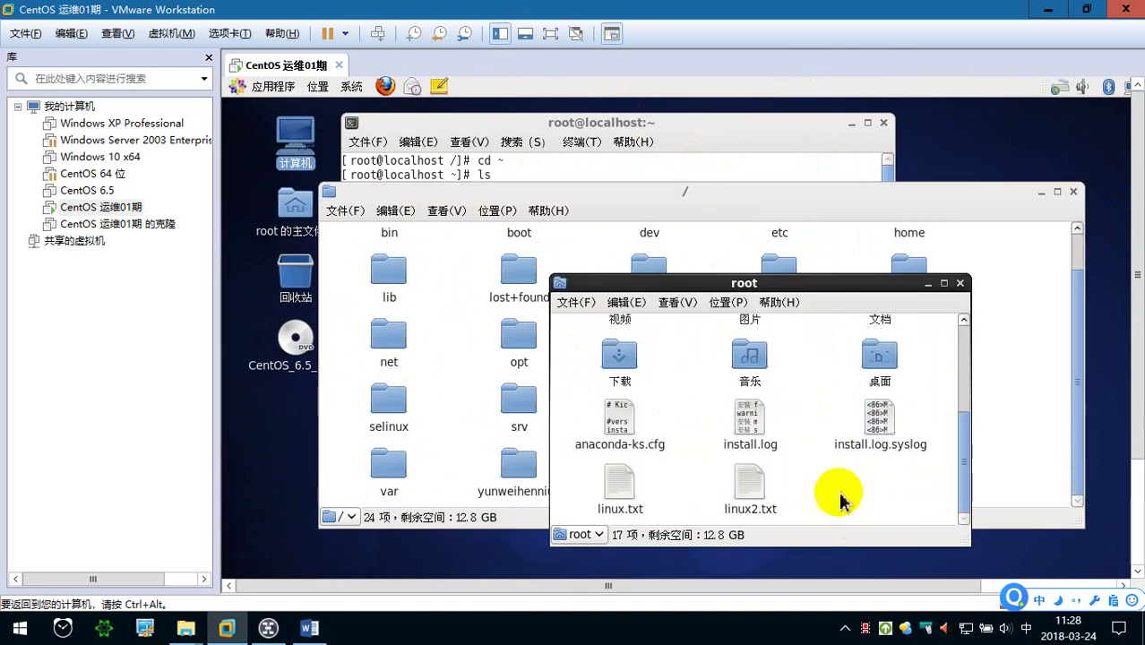
{"action": "left_click", "coordinate": [1051, 392]}
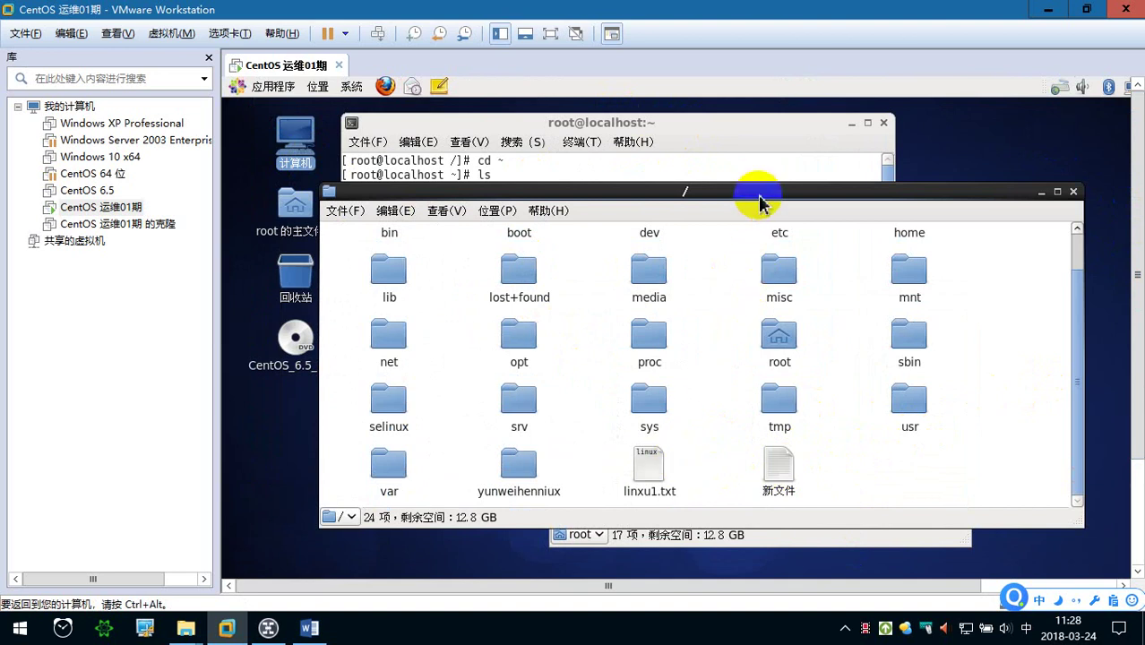
{"action": "left_click_drag", "start_coordinate": [759, 203], "coordinate": [812, 194]}
{"action": "left_click_drag", "start_coordinate": [730, 124], "coordinate": [636, 132]}
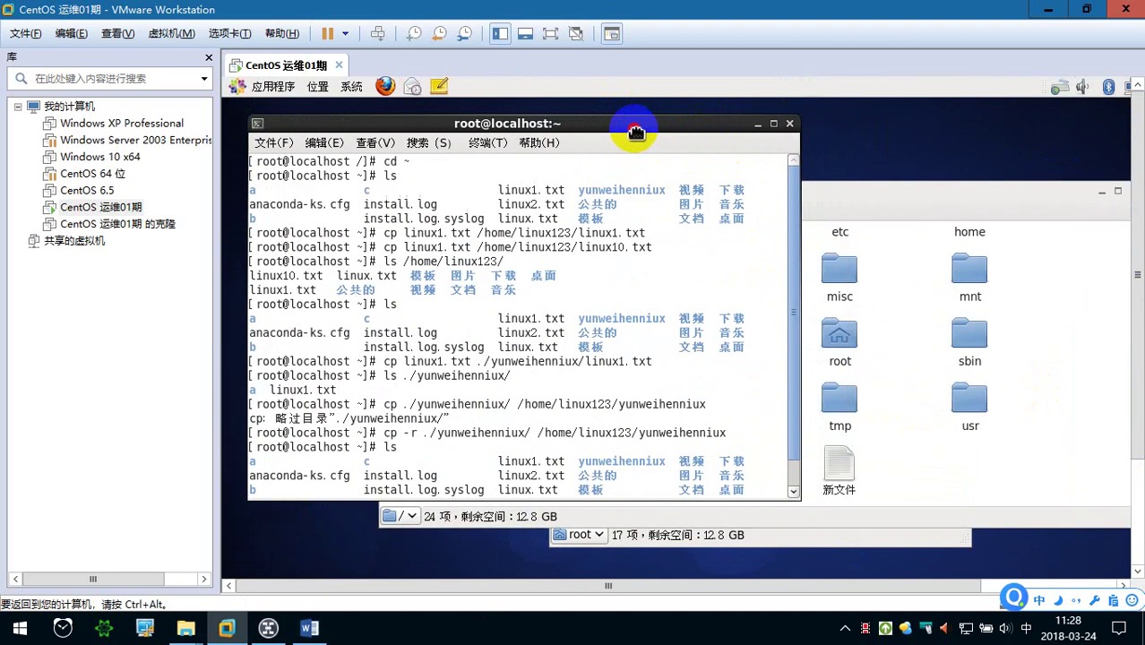
{"action": "left_click", "coordinate": [1009, 472]}
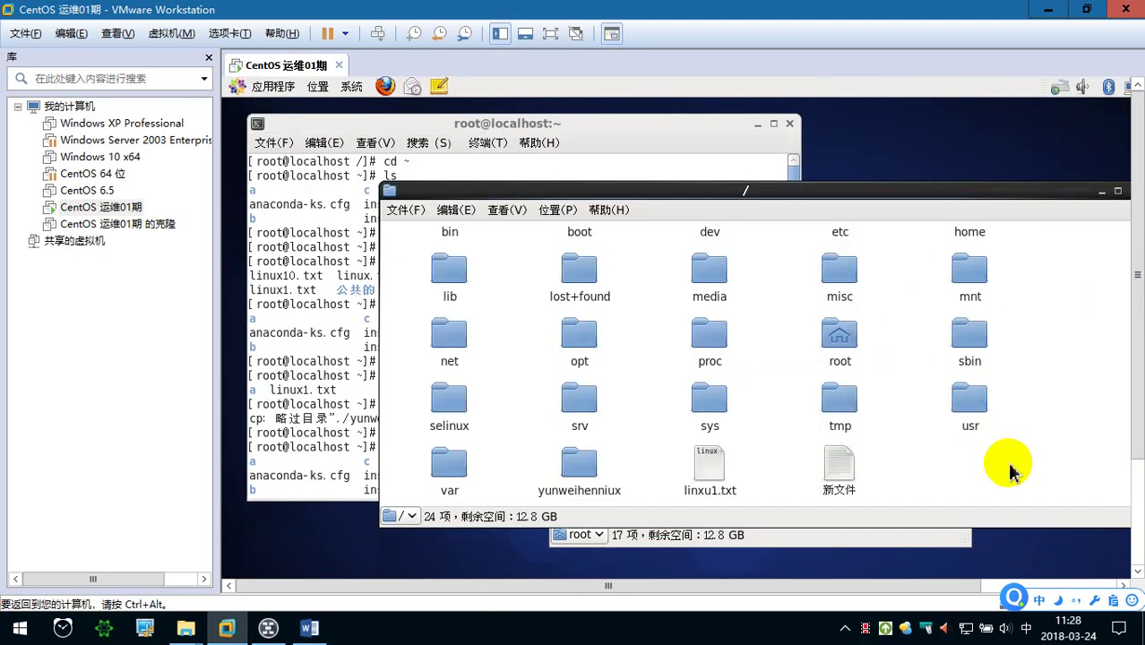
{"action": "left_click", "coordinate": [309, 417]}
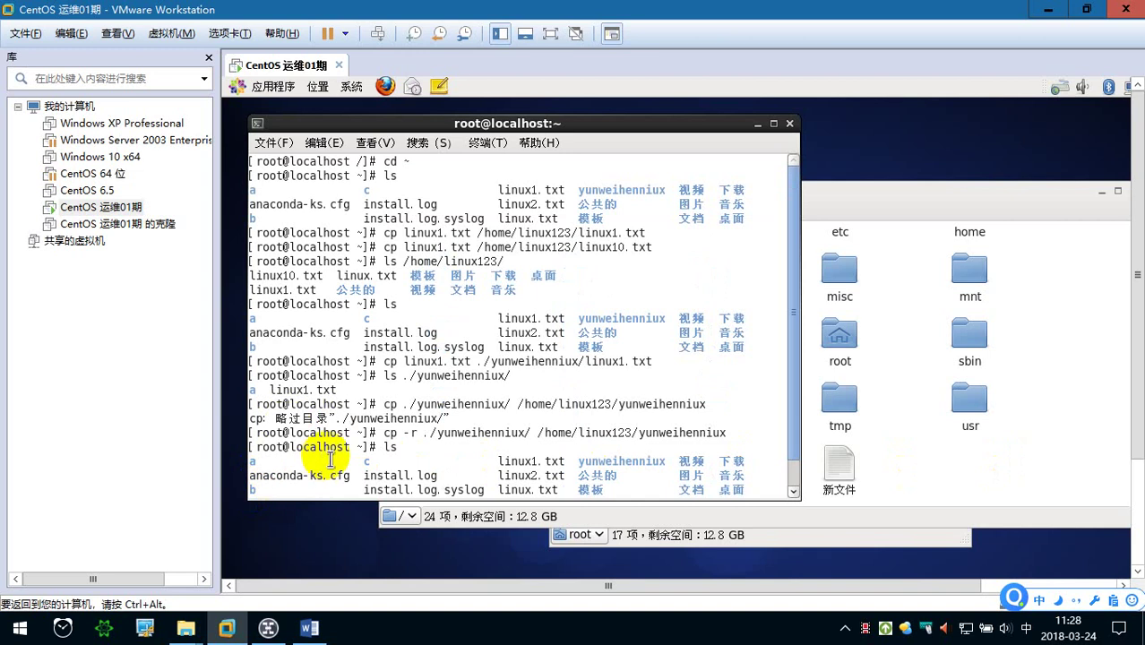
Step: Compare the destination name in the executed mv command with the moved file in the / folder
{"action": "type", "text": "mv linux1.txt /linux1.txt"}
{"action": "key", "text": "Return"}
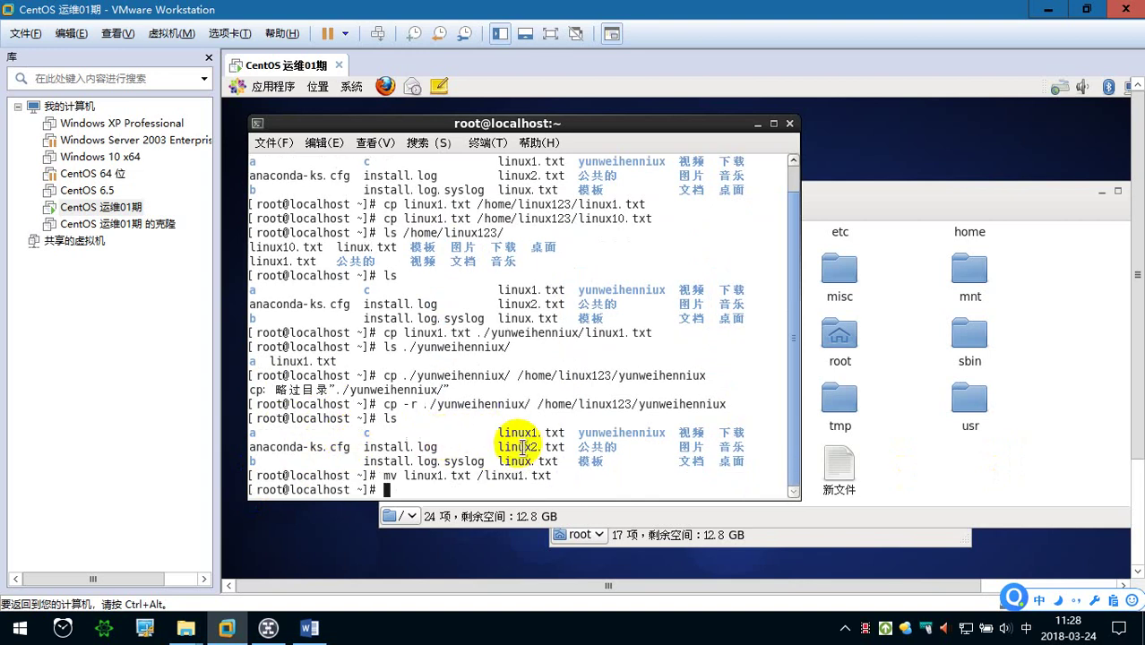
{"action": "left_click", "coordinate": [927, 461]}
{"action": "left_click", "coordinate": [339, 425]}
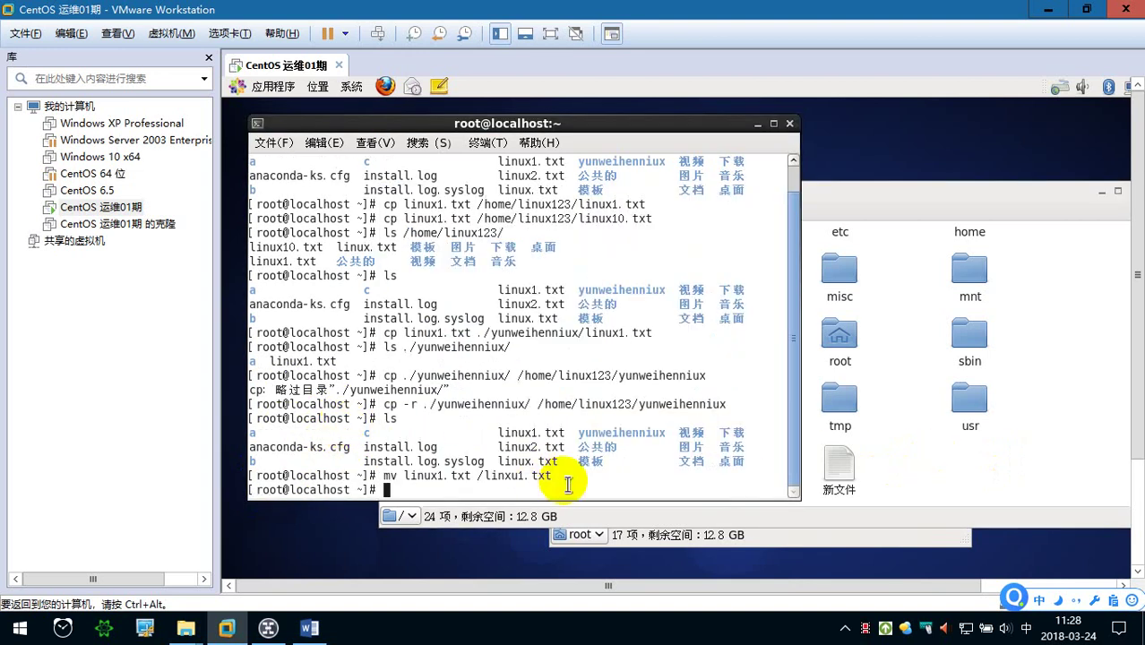
{"action": "left_click", "coordinate": [927, 487]}
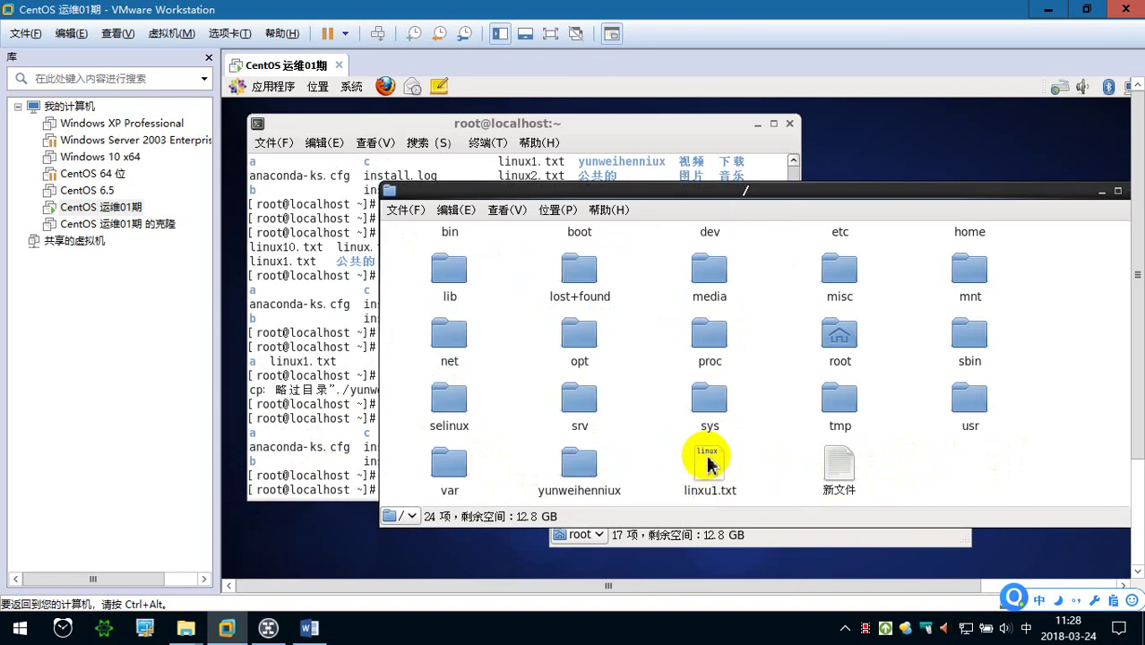
{"action": "left_click_drag", "start_coordinate": [709, 462], "coordinate": [331, 463]}
{"action": "left_click", "coordinate": [325, 452]}
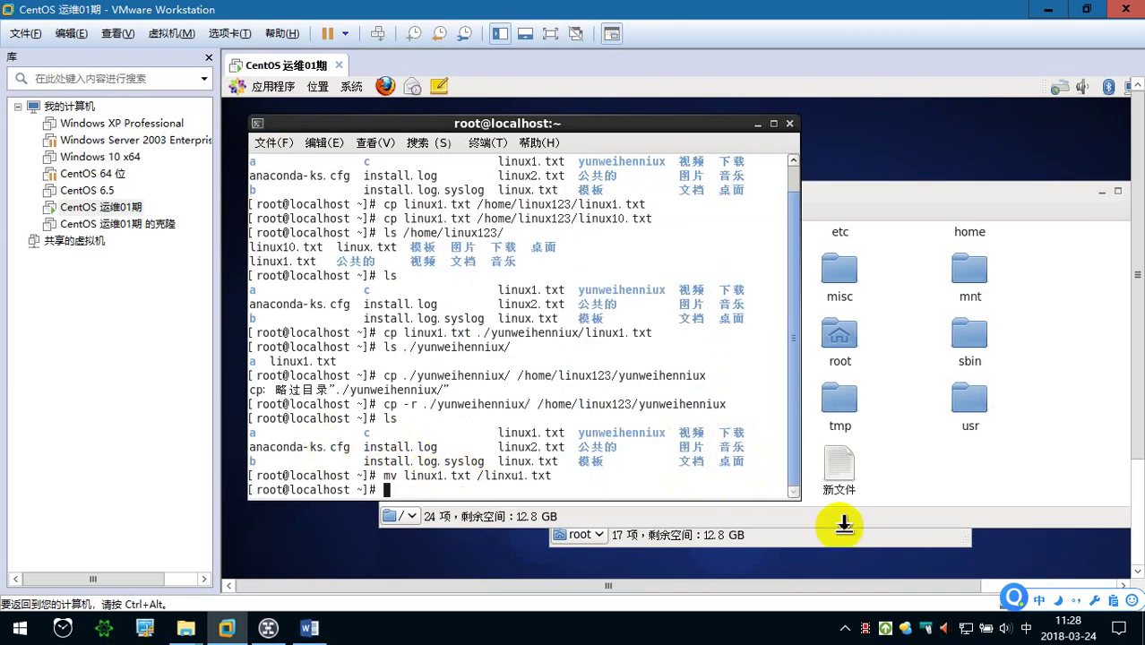
Step: Cut linxu1.txt from the / folder and paste it into the root folder
{"action": "left_click", "coordinate": [946, 484]}
{"action": "left_click", "coordinate": [708, 474]}
{"action": "right_click", "coordinate": [709, 475]}
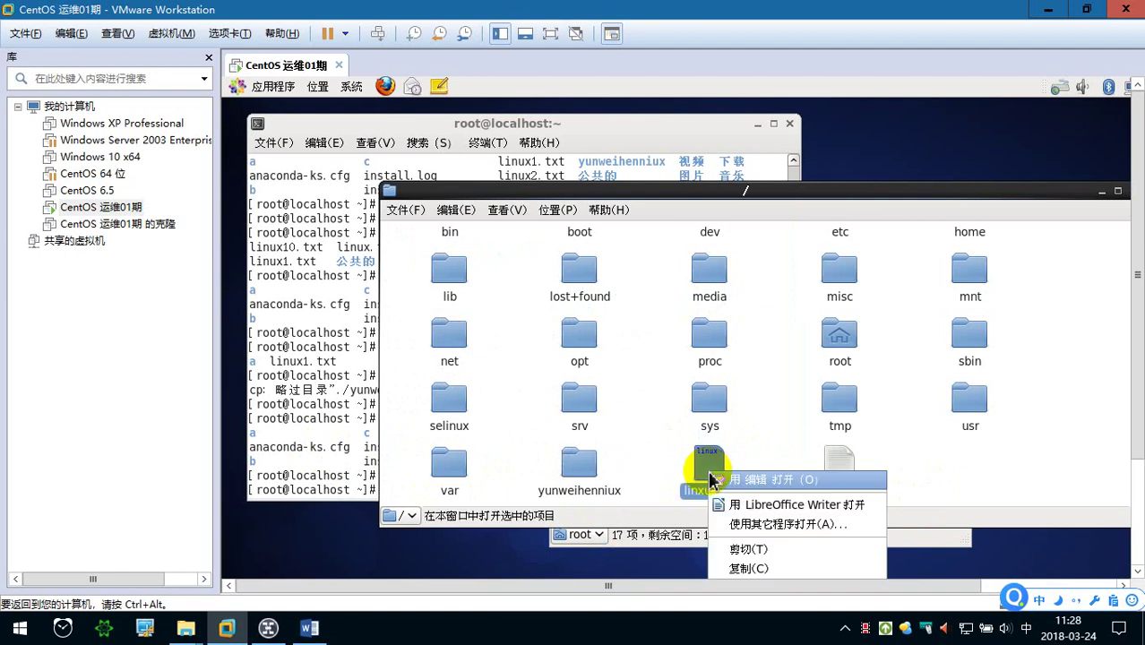
{"action": "left_click", "coordinate": [800, 544]}
{"action": "left_click", "coordinate": [802, 547]}
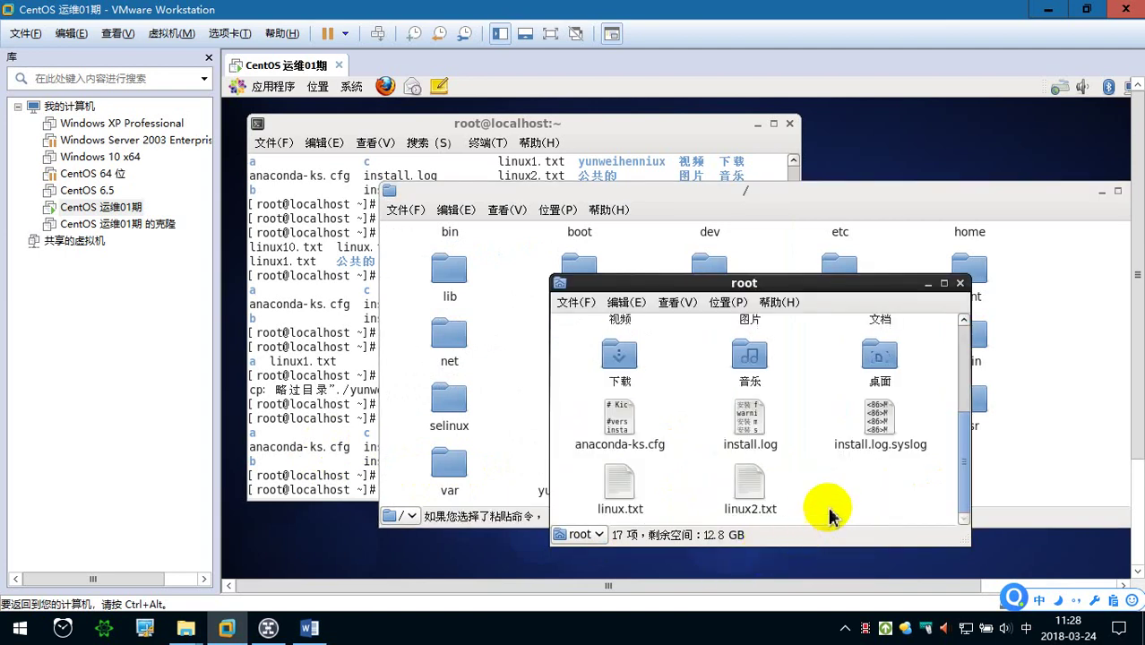
{"action": "right_click", "coordinate": [834, 499]}
{"action": "left_click", "coordinate": [873, 403]}
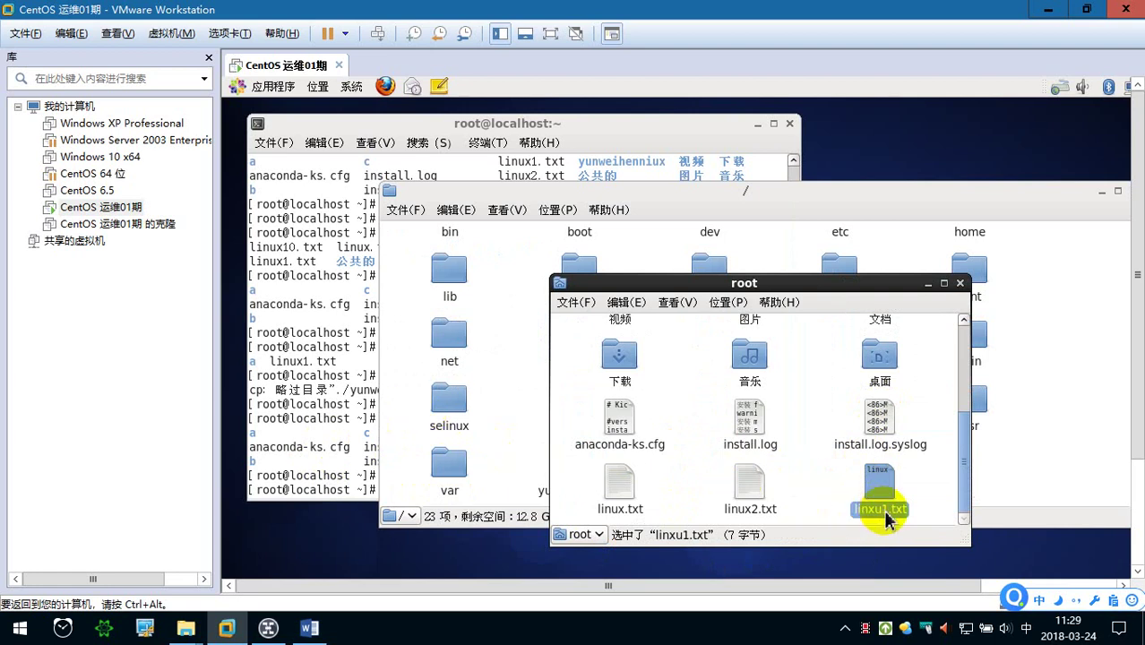
Step: Rename linxu1.txt in the root folder as linux1.txt, and run mv linux1.txt /linux1.txt in the terminal
{"action": "right_click", "coordinate": [882, 518]}
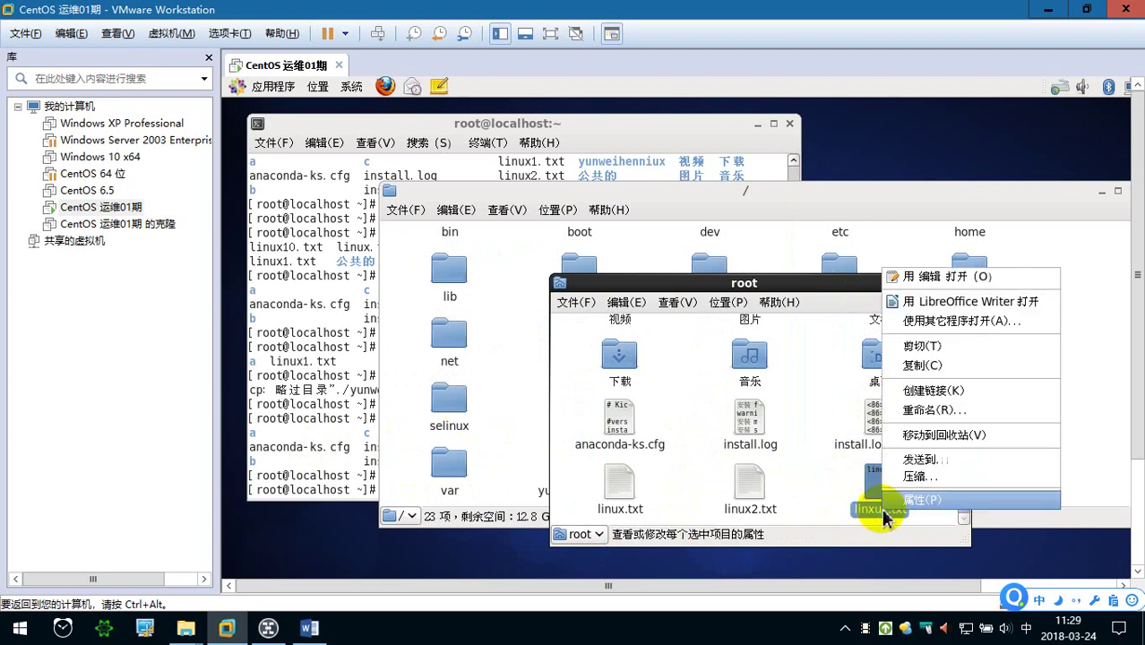
{"action": "left_click", "coordinate": [939, 427]}
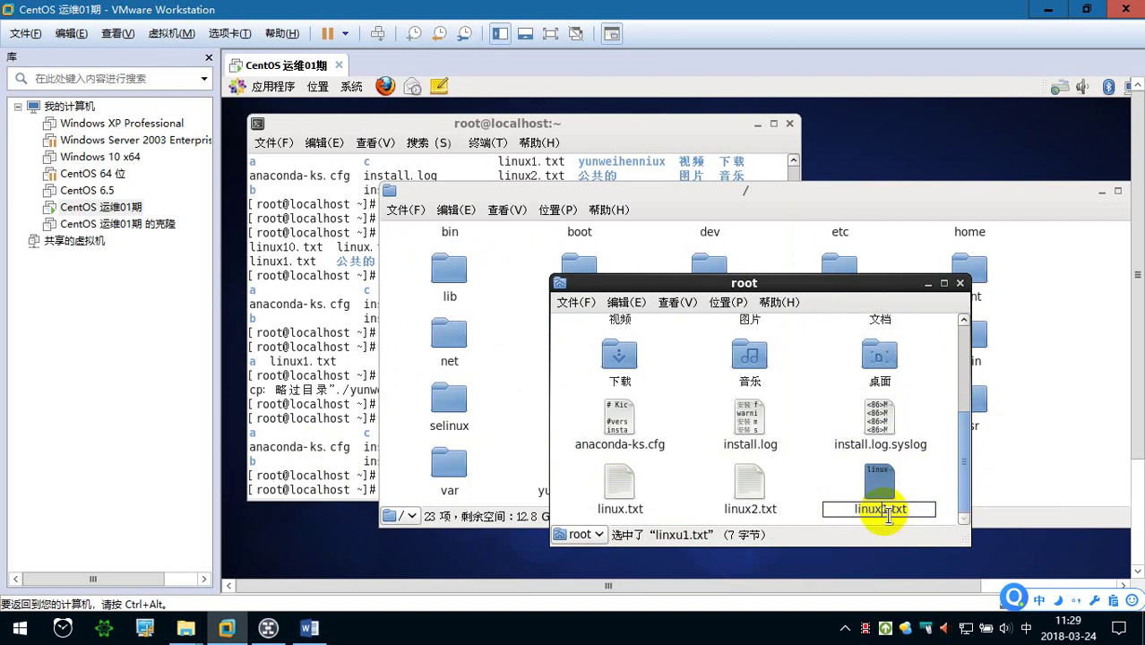
{"action": "key", "text": "Return"}
{"action": "left_click", "coordinate": [318, 425]}
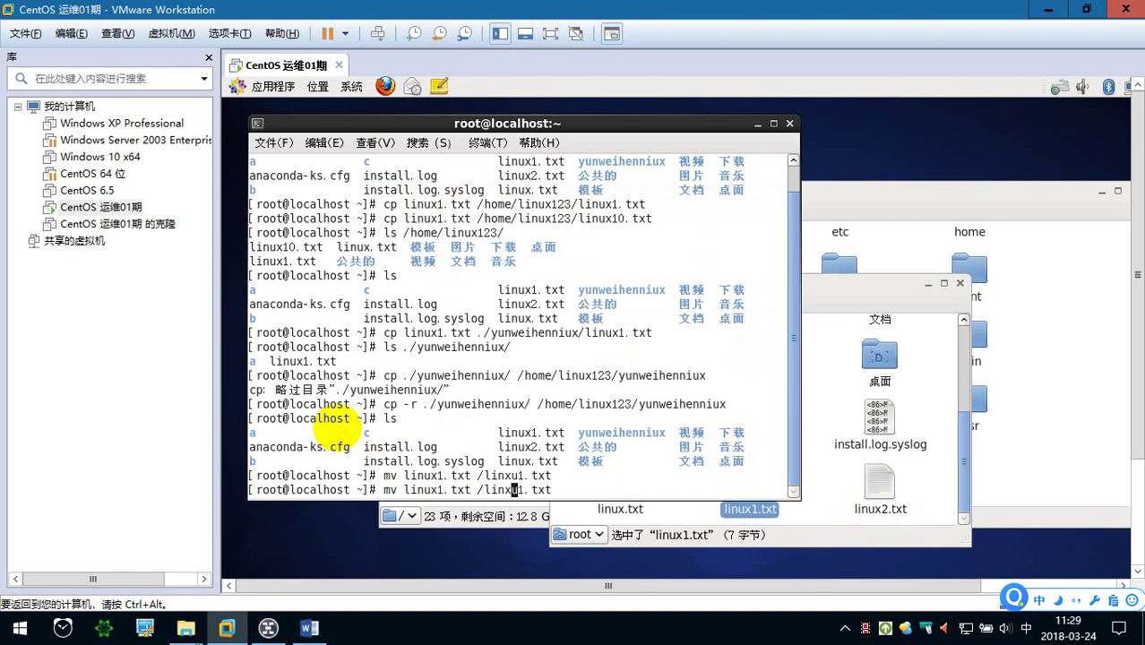
{"action": "key", "text": "Return"}
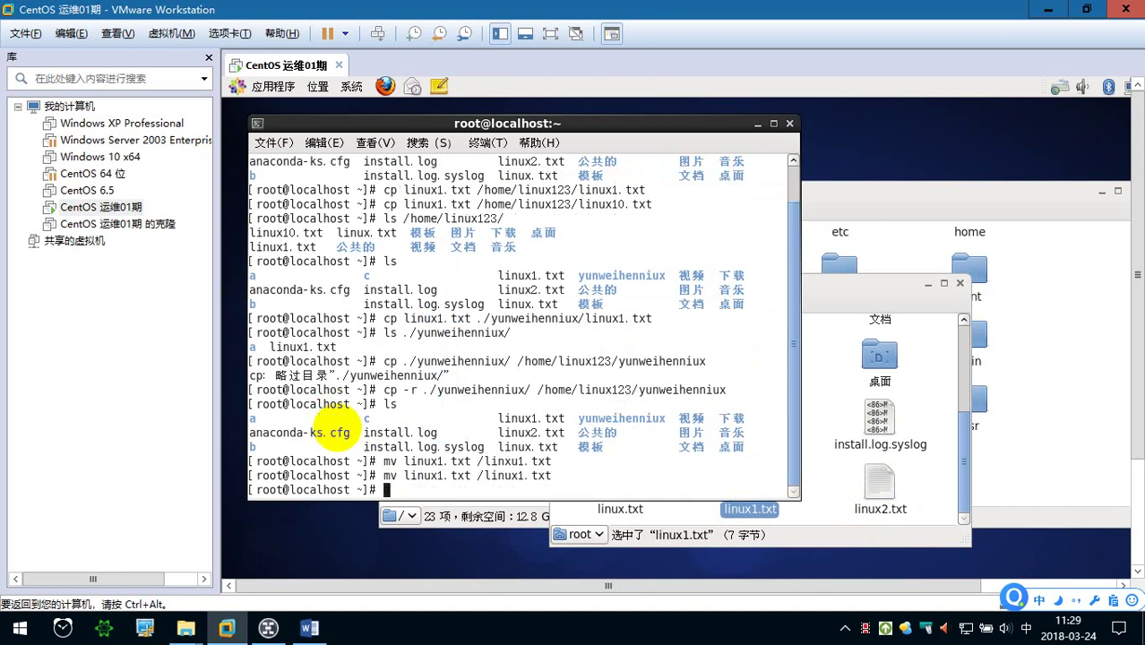
Step: Check the contents of the already open / folder window for the moved linux1.txt
{"action": "left_click", "coordinate": [999, 467]}
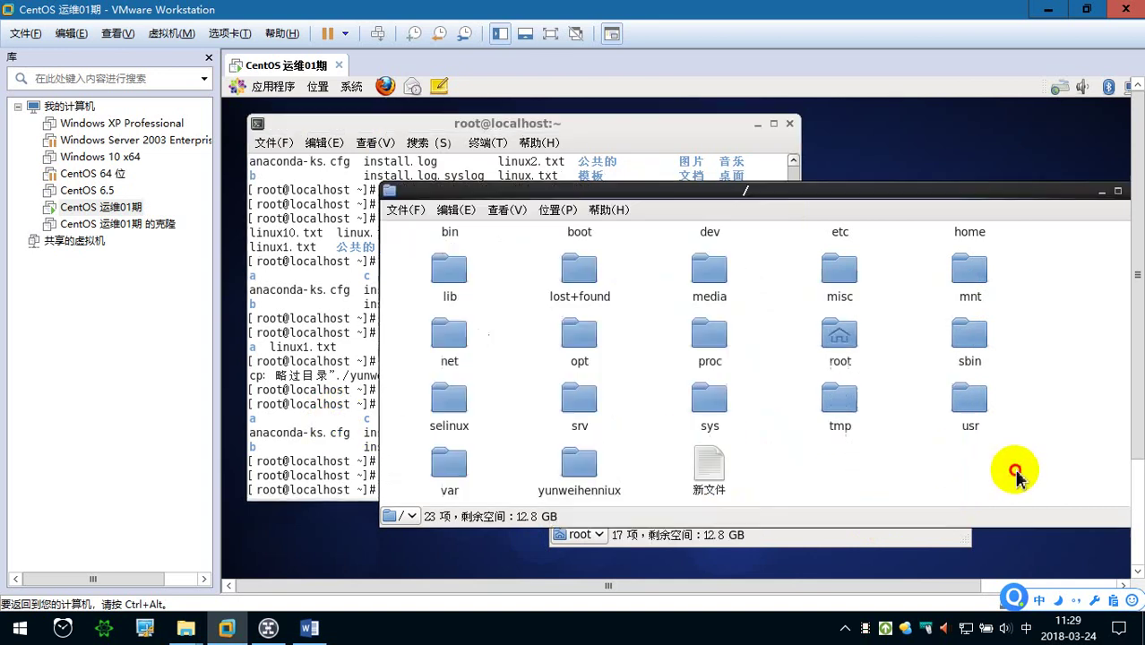
{"action": "right_click", "coordinate": [793, 472]}
{"action": "left_click", "coordinate": [770, 463]}
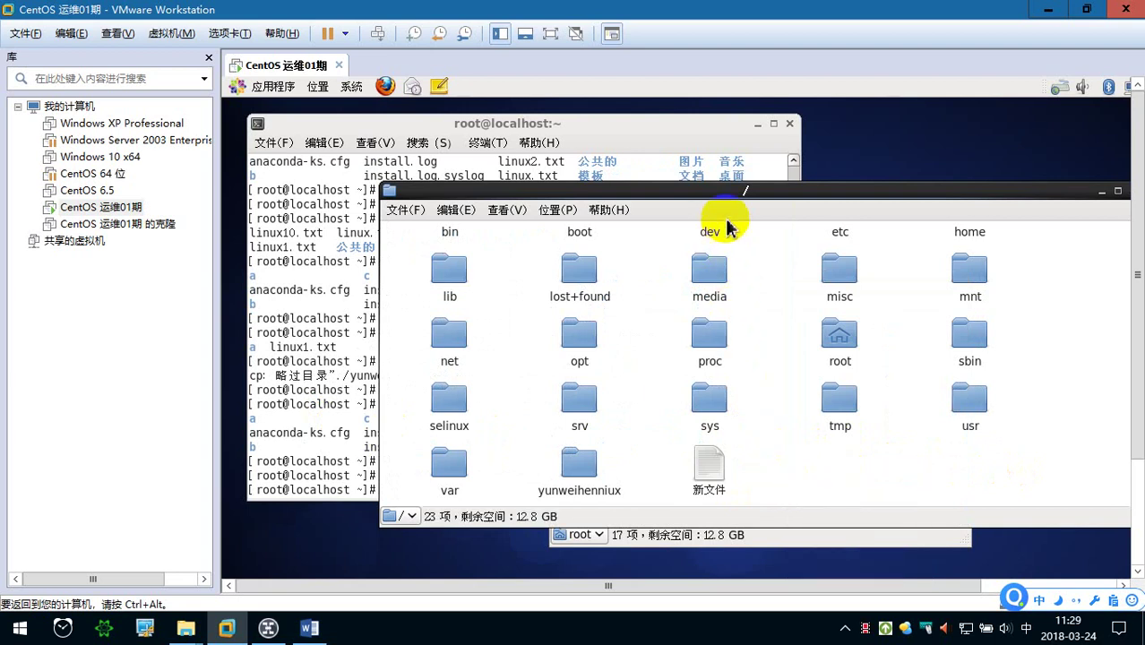
{"action": "scroll", "coordinate": [607, 305], "scroll_direction": "up", "scroll_amount": 1}
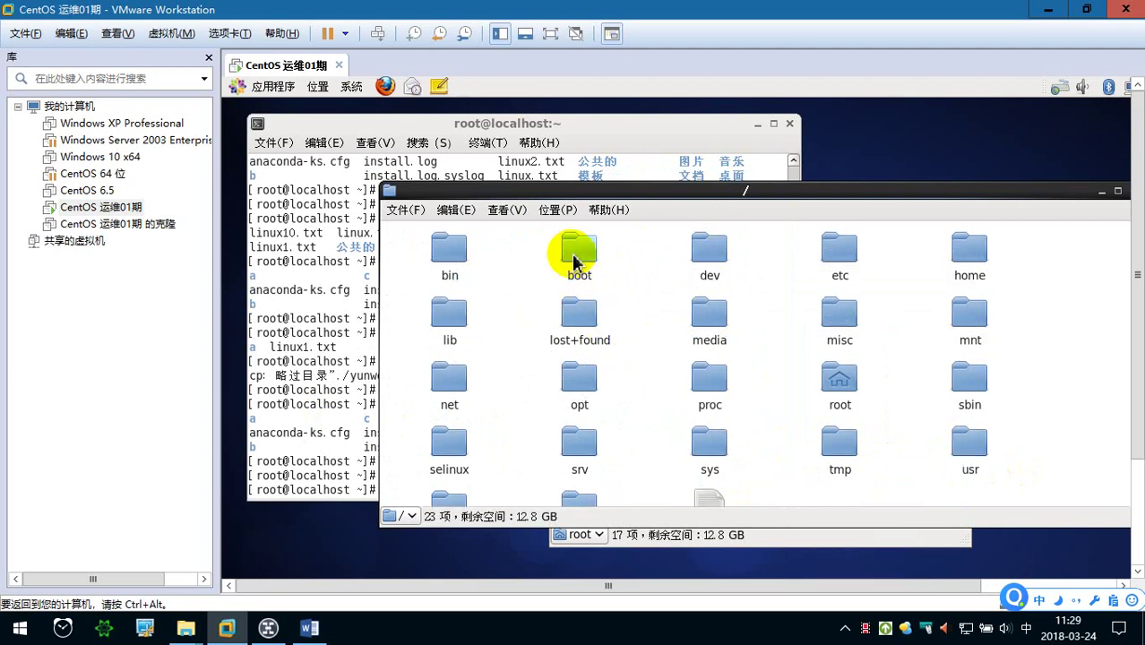
{"action": "double_click", "coordinate": [573, 260]}
{"action": "left_click", "coordinate": [962, 225]}
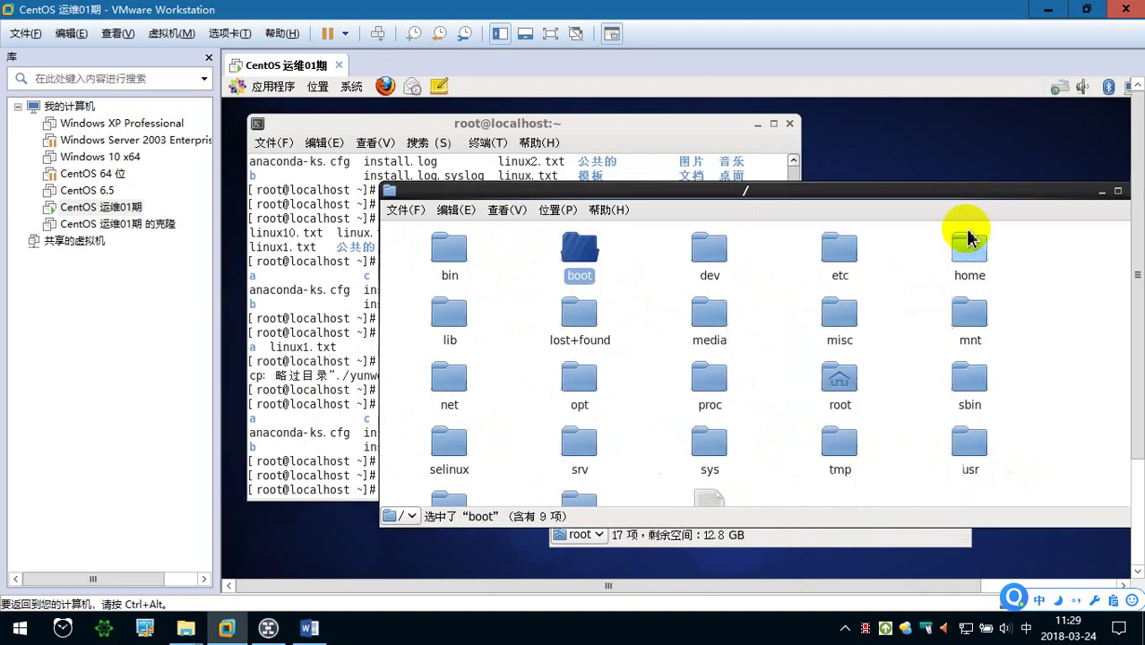
{"action": "left_click", "coordinate": [1075, 375]}
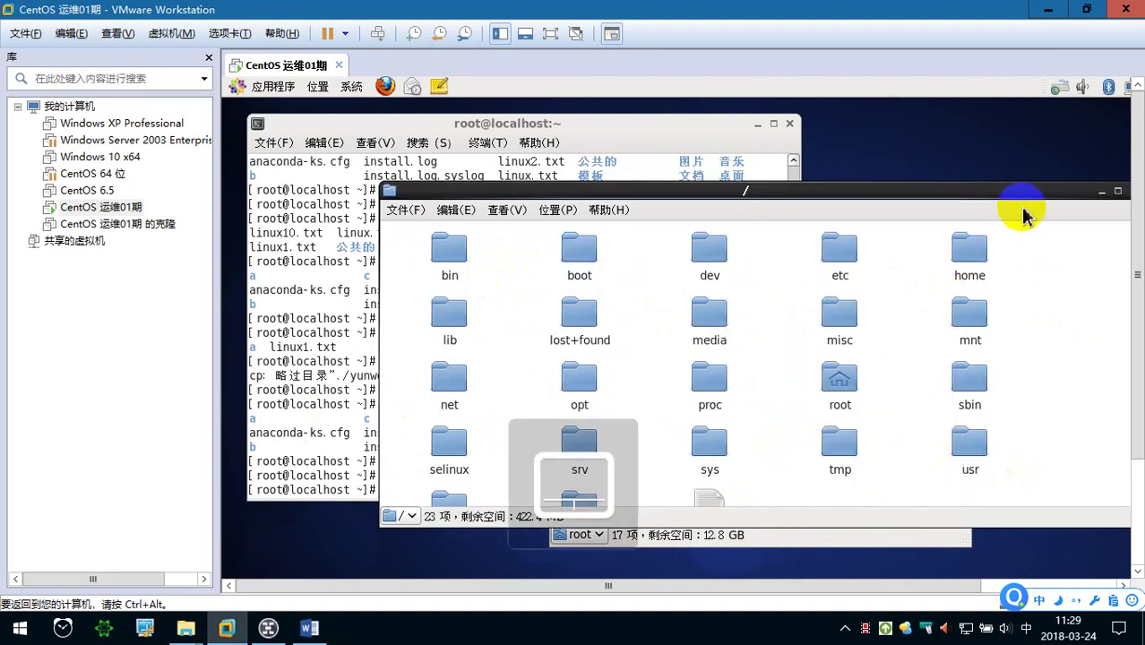
Step: Minimise the / window, reopen the file system from the desktop's Computer folder to find linux1.txt, and close the Computer window
{"action": "left_click", "coordinate": [1101, 191]}
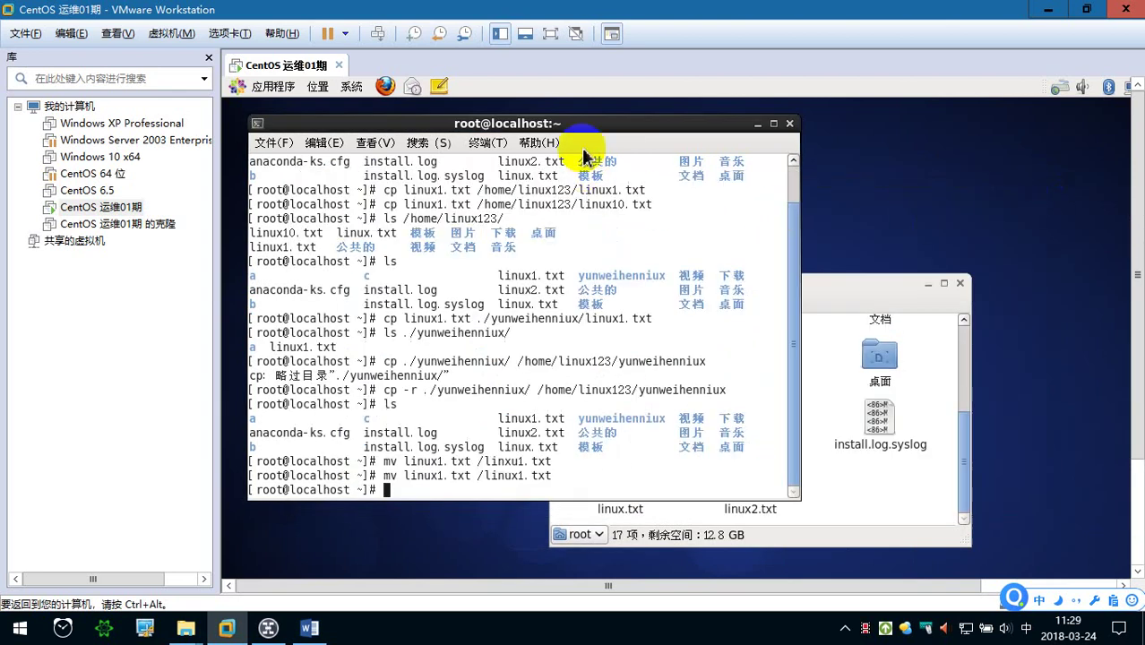
{"action": "left_click_drag", "start_coordinate": [578, 127], "coordinate": [615, 129]}
{"action": "double_click", "coordinate": [269, 130]}
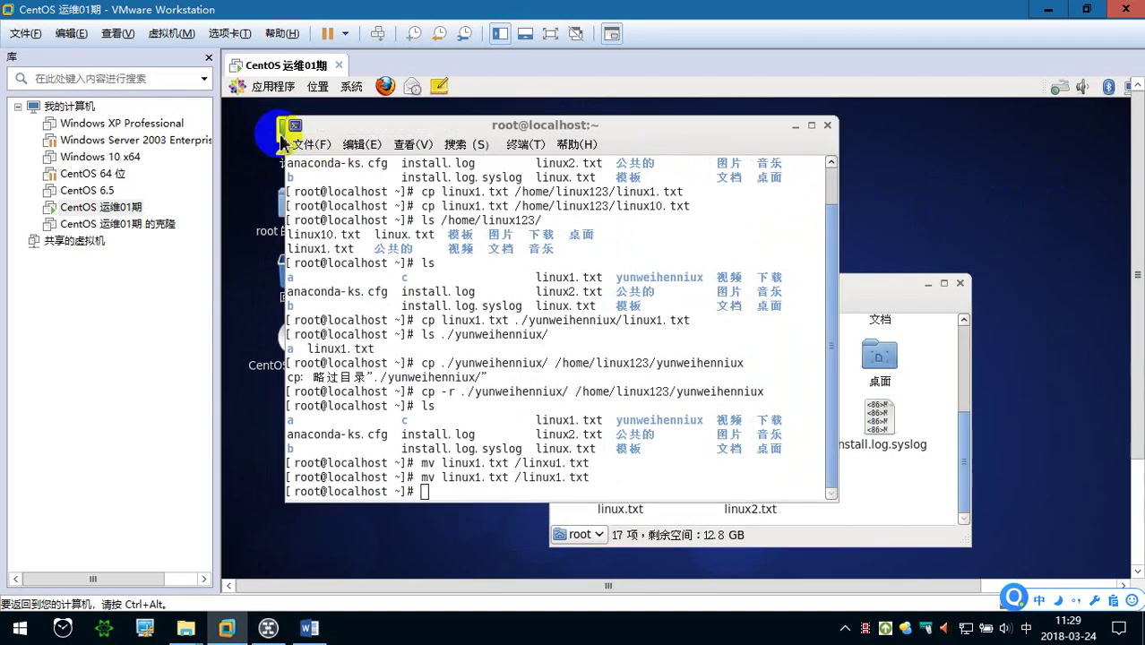
{"action": "double_click", "coordinate": [520, 256]}
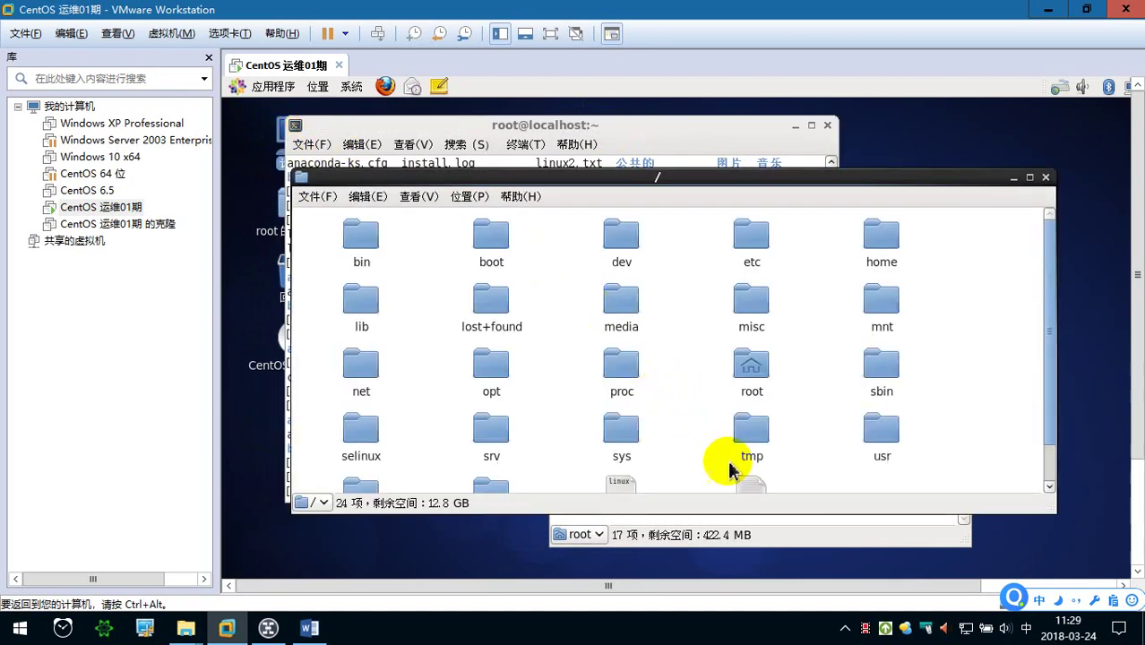
{"action": "left_click_drag", "start_coordinate": [1047, 379], "coordinate": [1052, 409]}
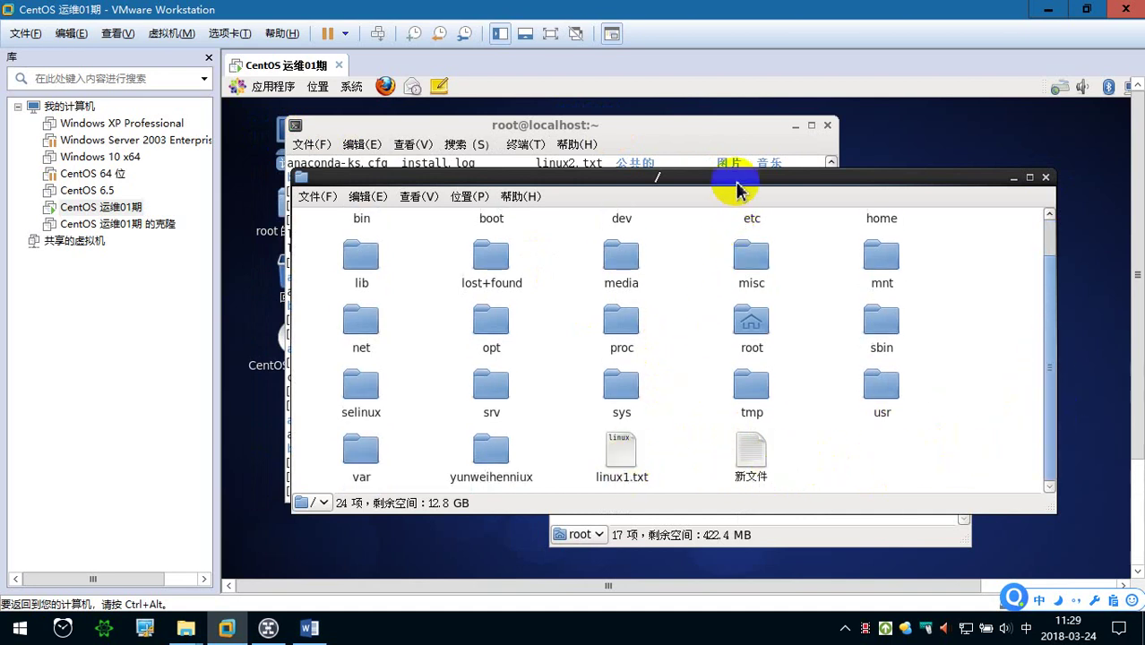
{"action": "left_click_drag", "start_coordinate": [737, 179], "coordinate": [859, 177]}
{"action": "left_click", "coordinate": [365, 341]}
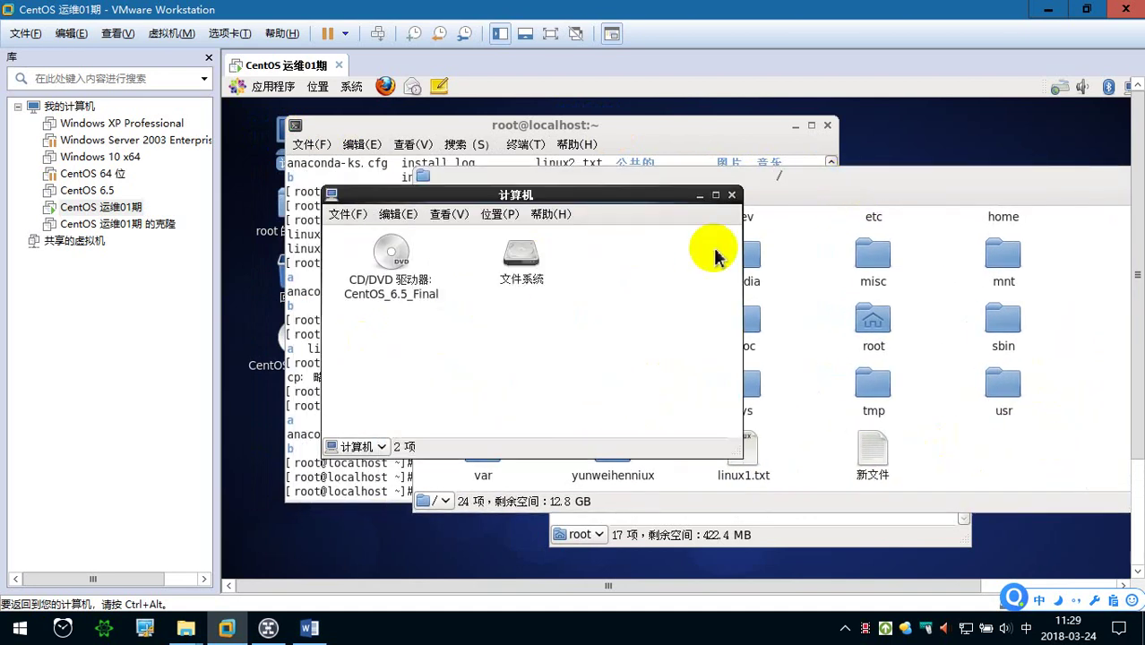
{"action": "left_click", "coordinate": [728, 195]}
Step: List the / directory in the terminal with ls / and highlight linux1.txt in the output
{"action": "left_click", "coordinate": [358, 349]}
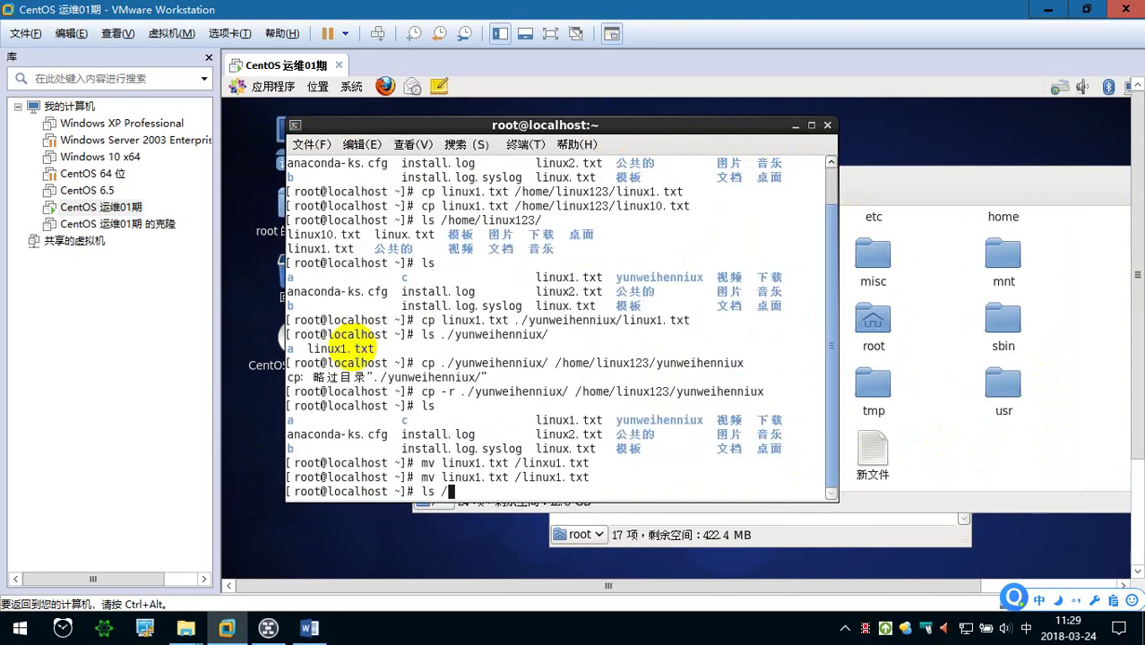
{"action": "type", "text": "ls /"}
{"action": "key", "text": "Return"}
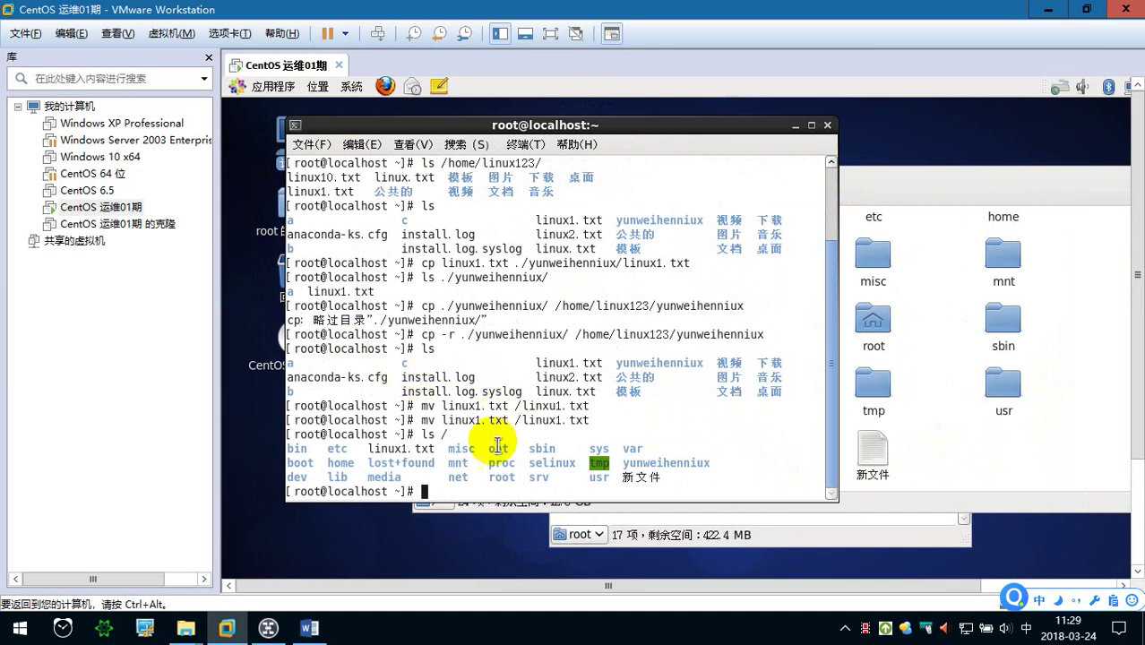
{"action": "left_click_drag", "start_coordinate": [370, 448], "coordinate": [446, 450]}
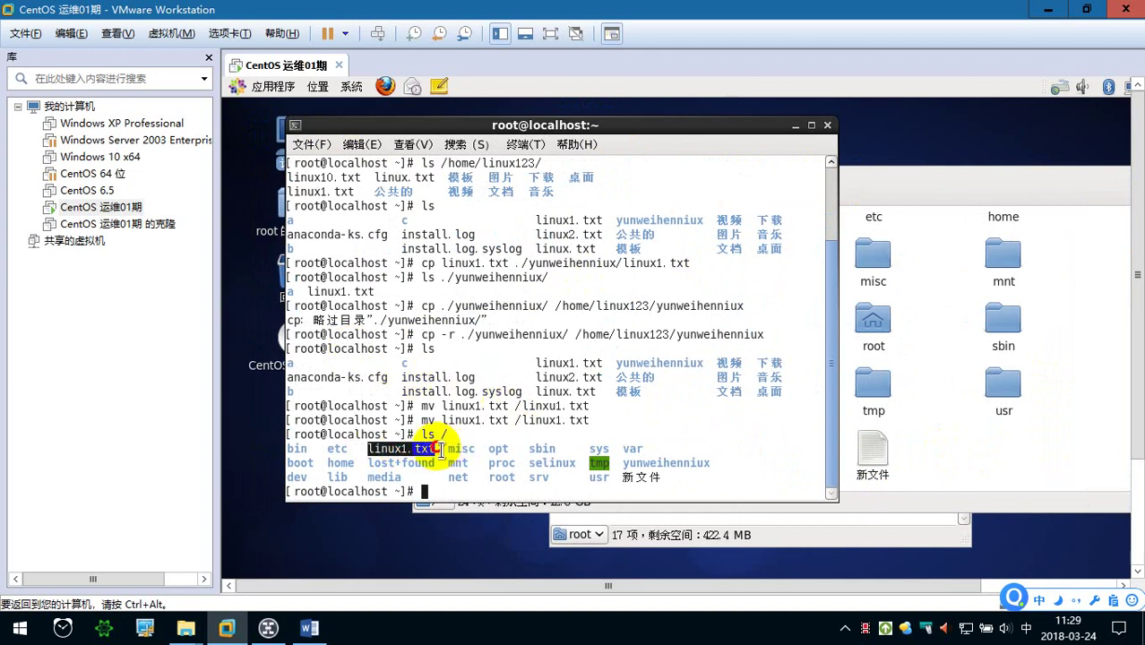
Step: Capture a screenshot of the last mv command and the ls / output, and paste it under the file-moving example in the Word notes
{"action": "key", "text": "ctrl+alt"}
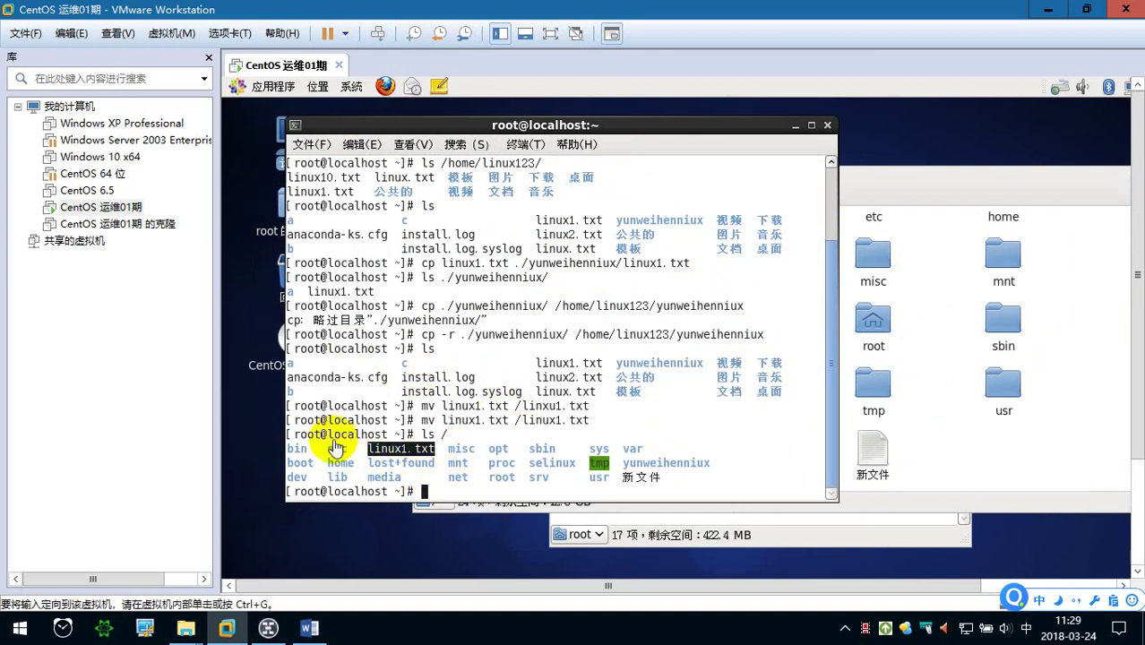
{"action": "key", "text": "ctrl+alt+a"}
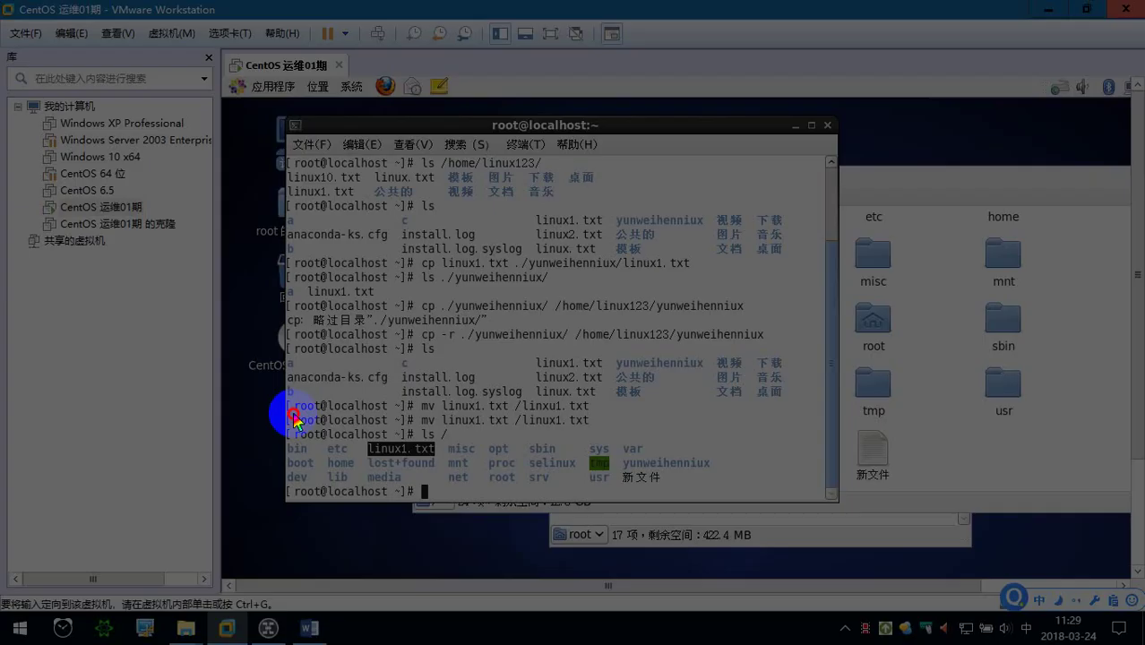
{"action": "left_click_drag", "start_coordinate": [286, 412], "coordinate": [761, 488]}
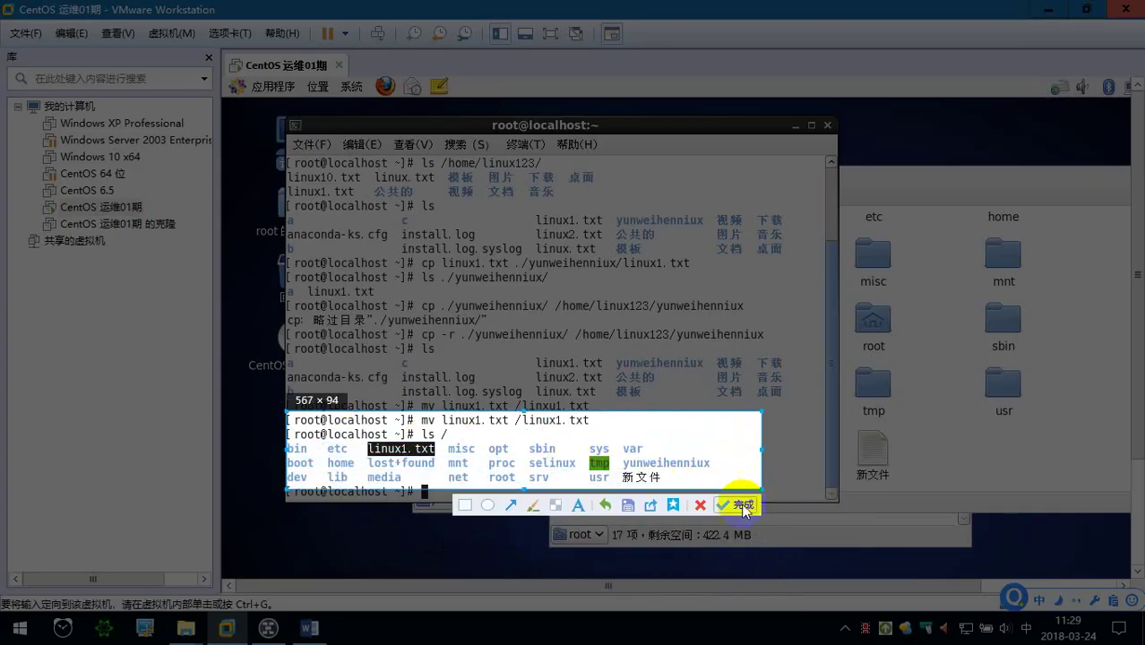
{"action": "left_click", "coordinate": [736, 507]}
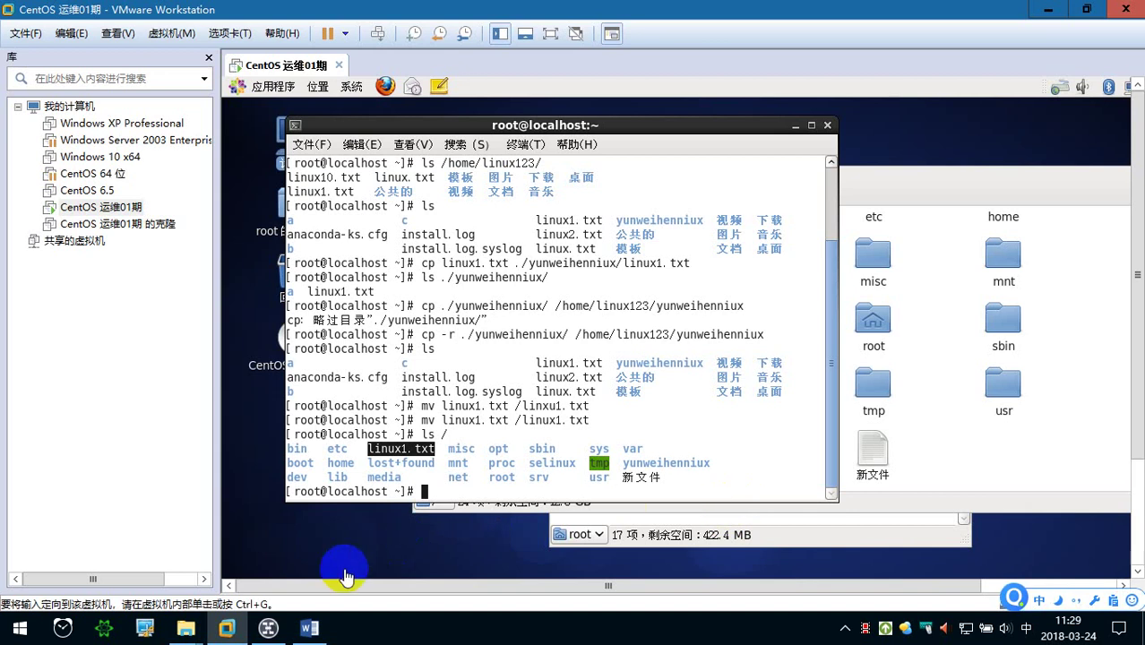
{"action": "left_click", "coordinate": [309, 627]}
{"action": "key", "text": "ctrl+v"}
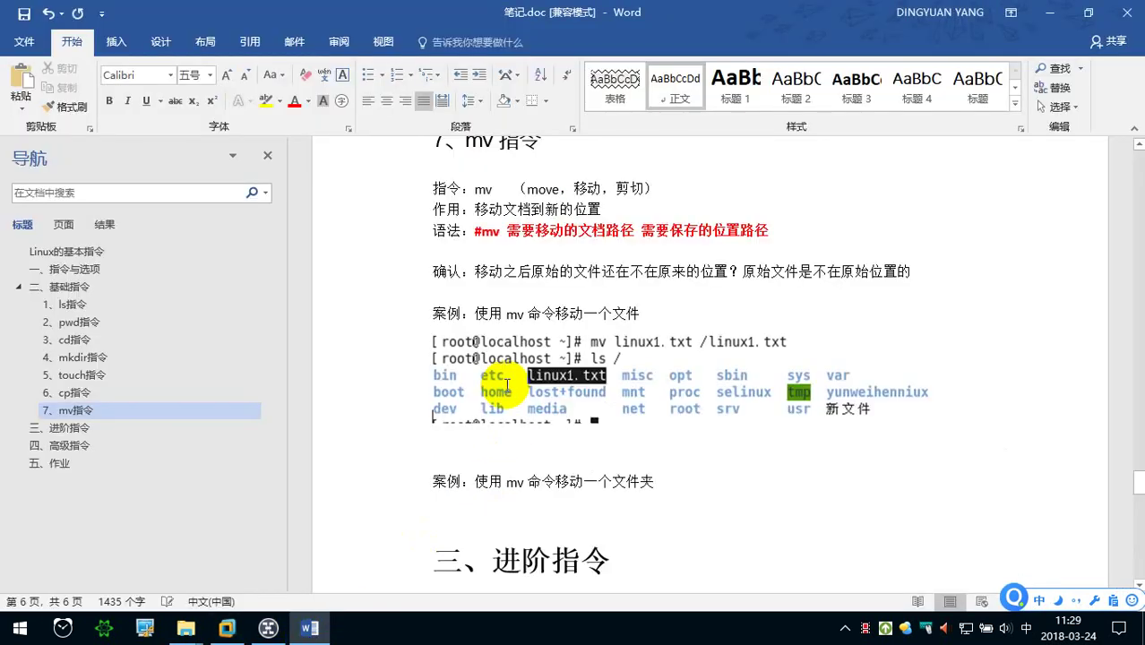
Step: Add an empty line below the example 案例：使用 mv 命令移动一个文件夹 in the notes
{"action": "scroll", "coordinate": [538, 394], "scroll_direction": "down", "scroll_amount": 1}
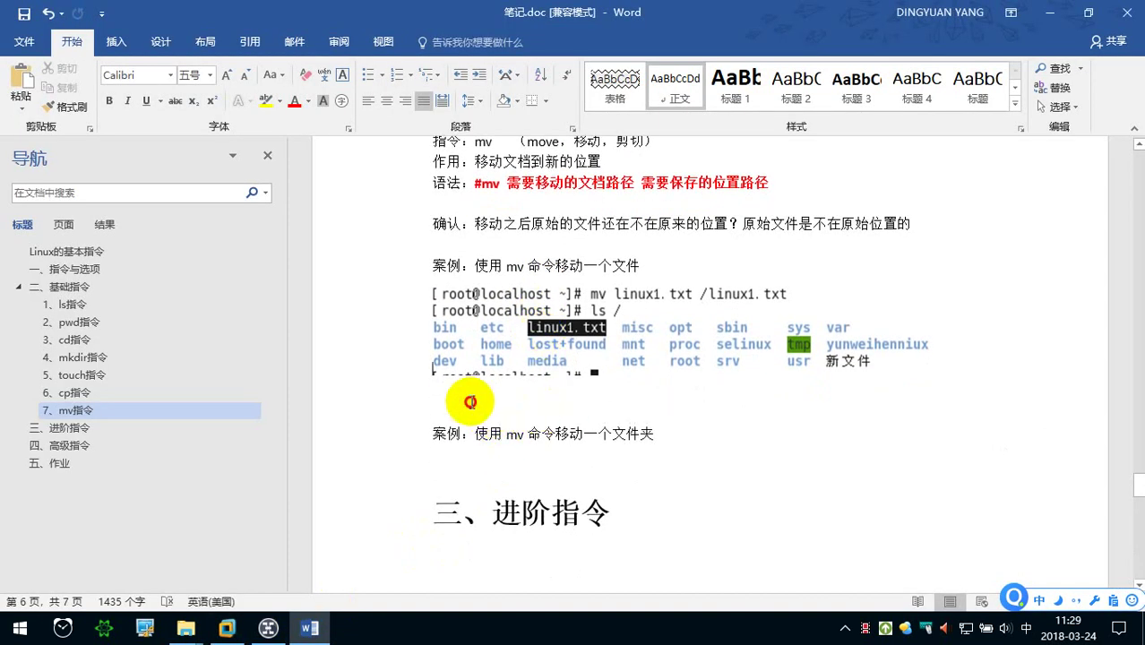
{"action": "left_click", "coordinate": [461, 452]}
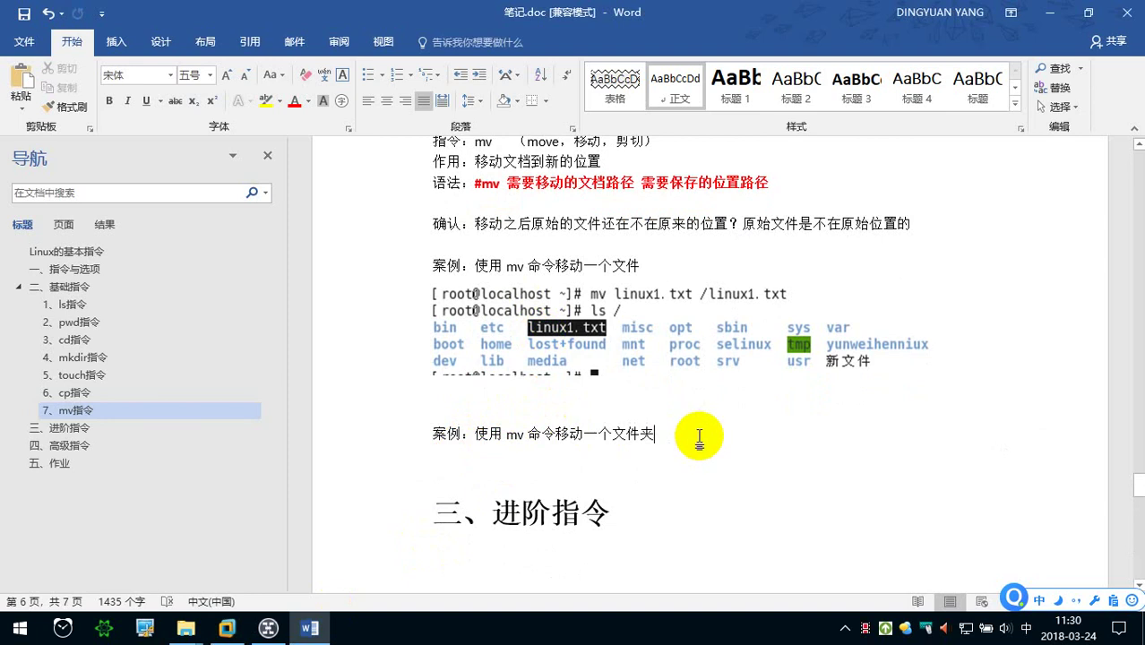
{"action": "key", "text": "Return"}
{"action": "scroll", "coordinate": [699, 436], "scroll_direction": "down", "scroll_amount": 1}
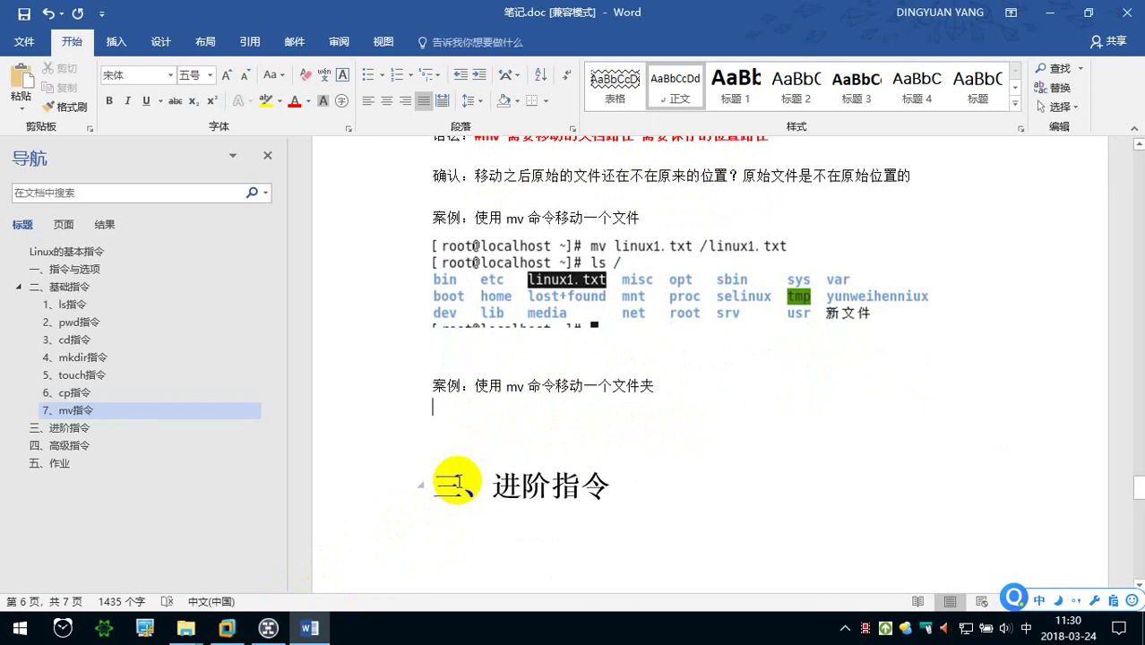
Step: Switch back to the CentOS virtual machine and examine the / folder and the yunweihenniux entry in the terminal's / listing
{"action": "left_click", "coordinate": [227, 628]}
{"action": "left_click", "coordinate": [989, 445]}
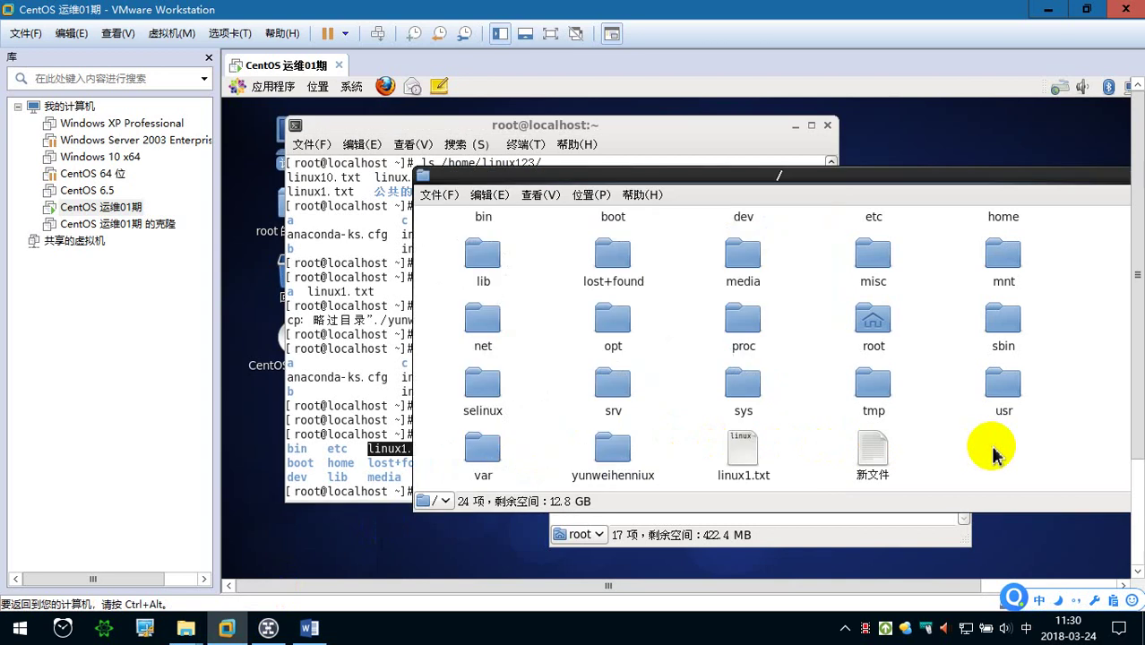
{"action": "scroll", "coordinate": [770, 365], "scroll_direction": "up", "scroll_amount": 1}
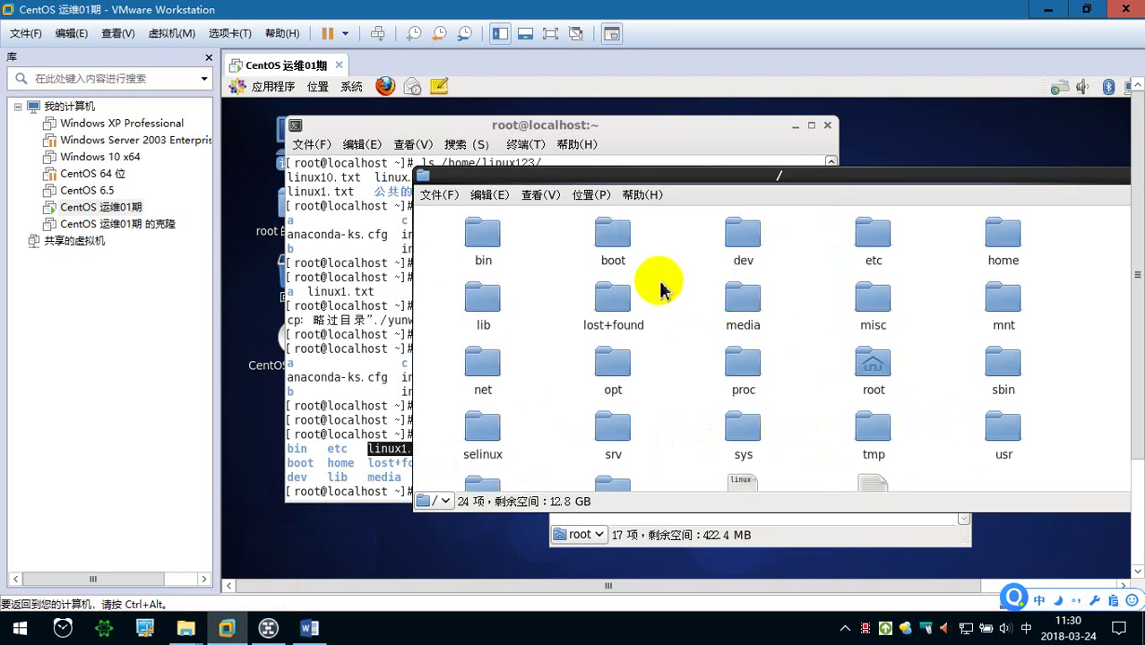
{"action": "scroll", "coordinate": [681, 332], "scroll_direction": "down", "scroll_amount": 1}
{"action": "left_click", "coordinate": [378, 447]}
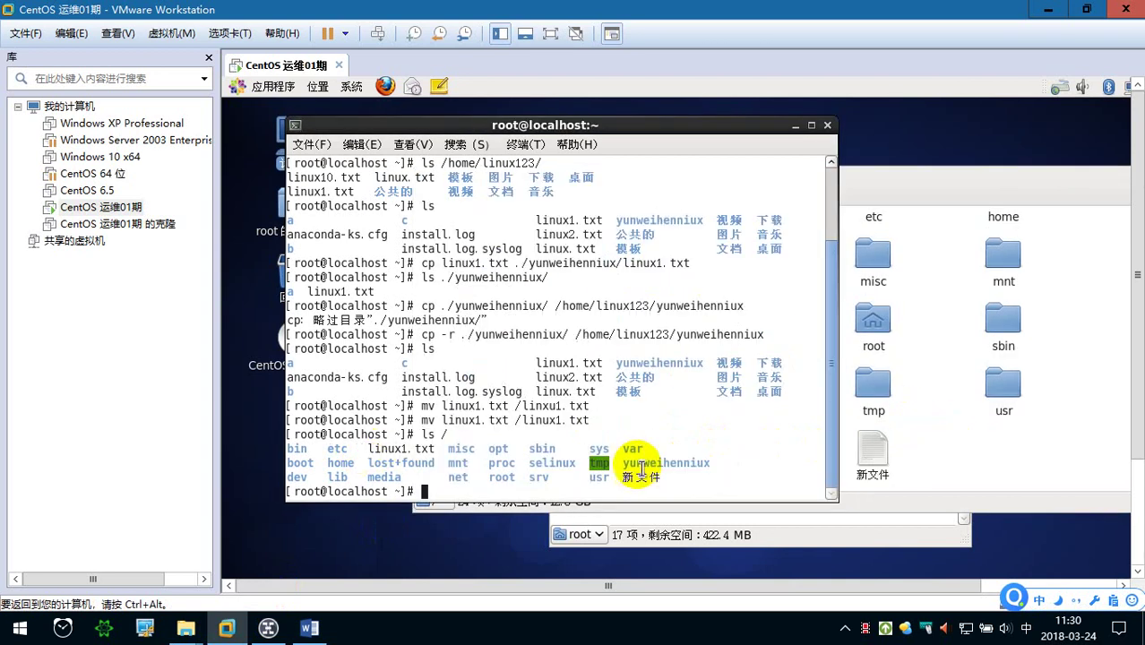
{"action": "left_click_drag", "start_coordinate": [627, 464], "coordinate": [824, 463]}
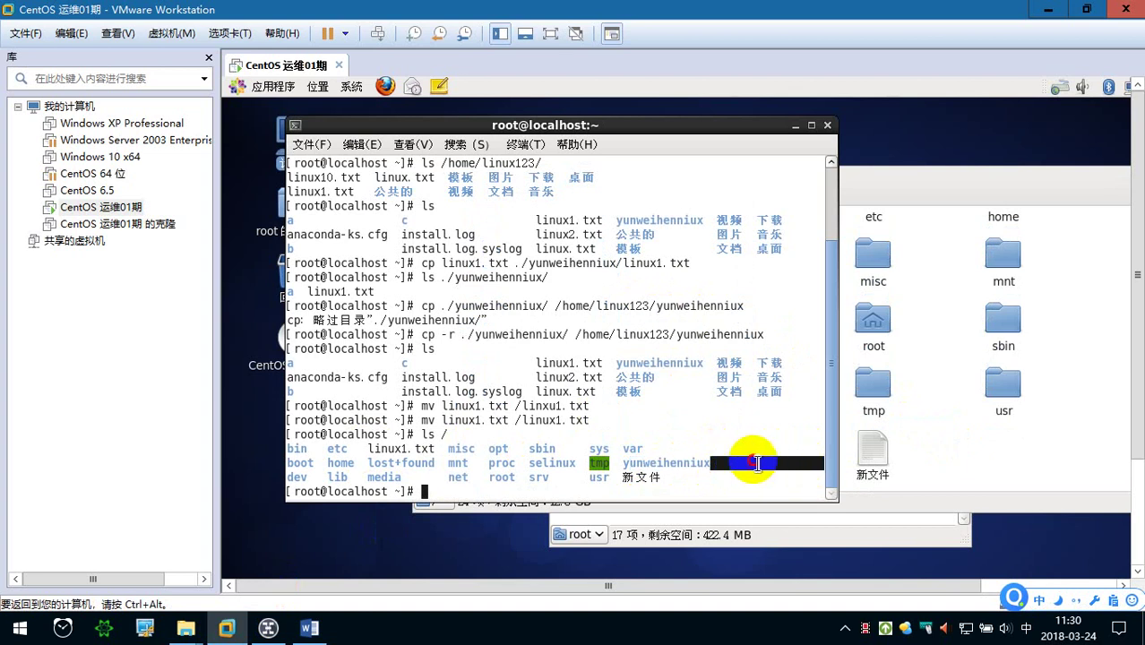
{"action": "left_click", "coordinate": [750, 463]}
{"action": "left_click", "coordinate": [858, 465]}
{"action": "scroll", "coordinate": [945, 455], "scroll_direction": "up", "scroll_amount": 1}
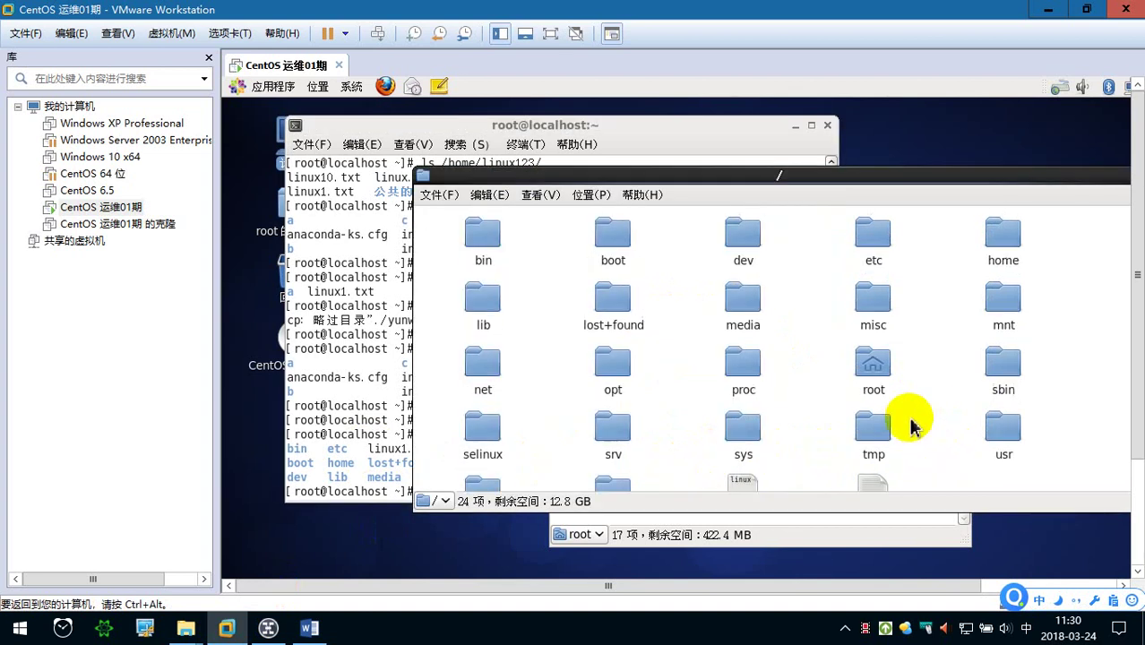
Step: Examine the yunweihenniux folder inside home/linux123, close its window, and return to the / folder
{"action": "double_click", "coordinate": [1001, 237]}
{"action": "double_click", "coordinate": [486, 267]}
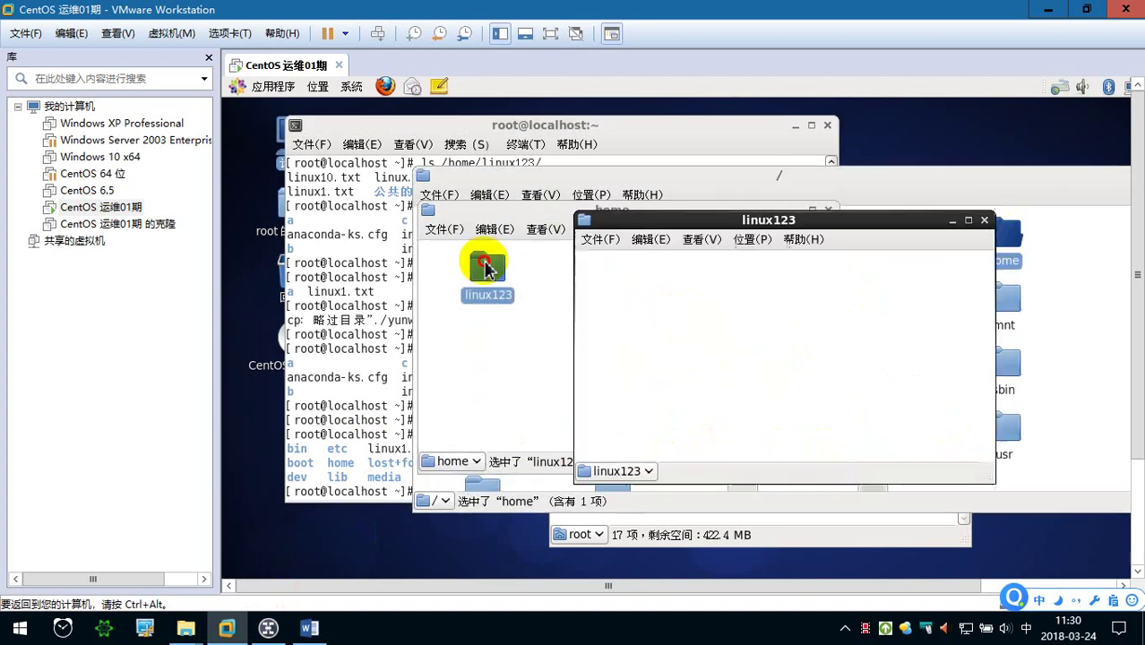
{"action": "double_click", "coordinate": [641, 279]}
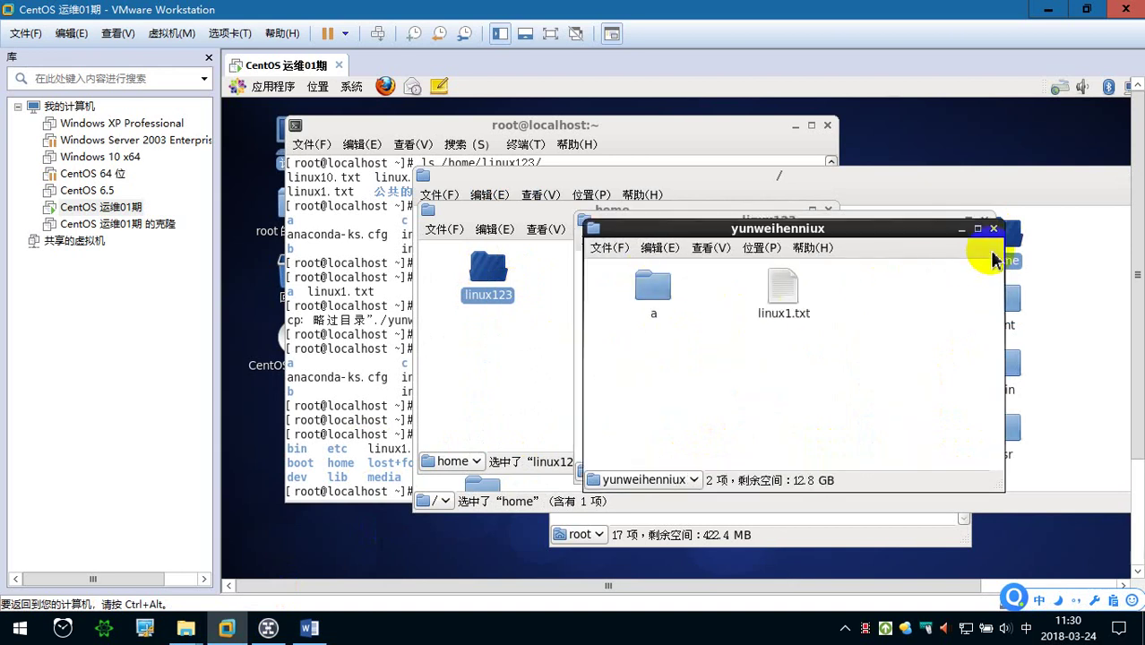
{"action": "left_click", "coordinate": [994, 230]}
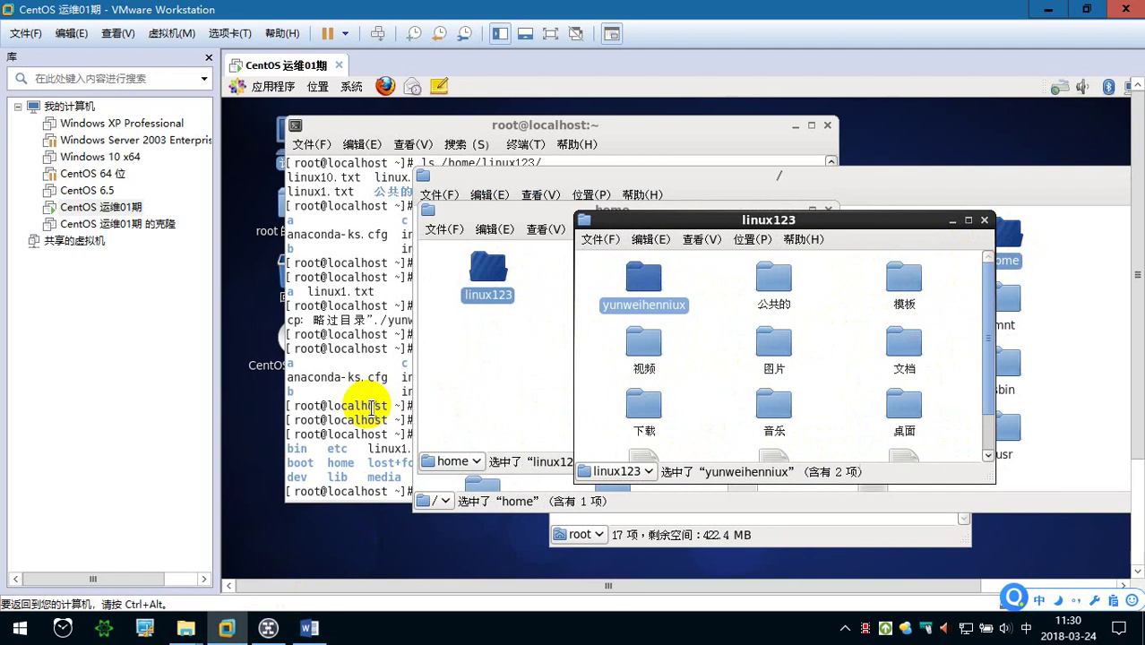
{"action": "left_click", "coordinate": [452, 388]}
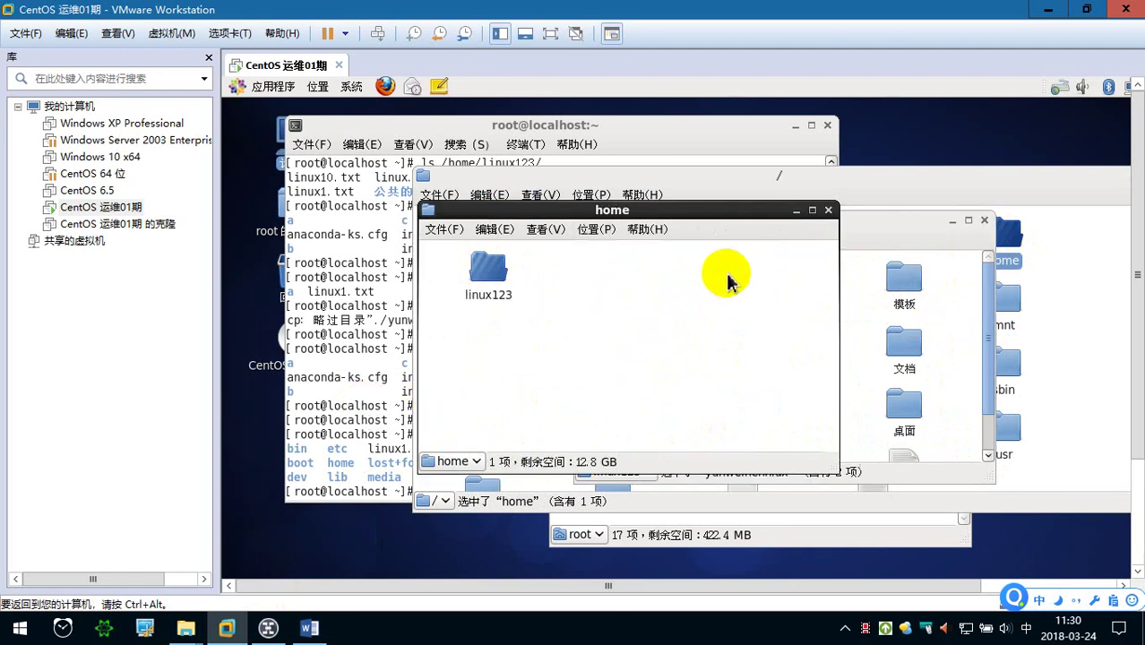
{"action": "left_click", "coordinate": [1096, 338]}
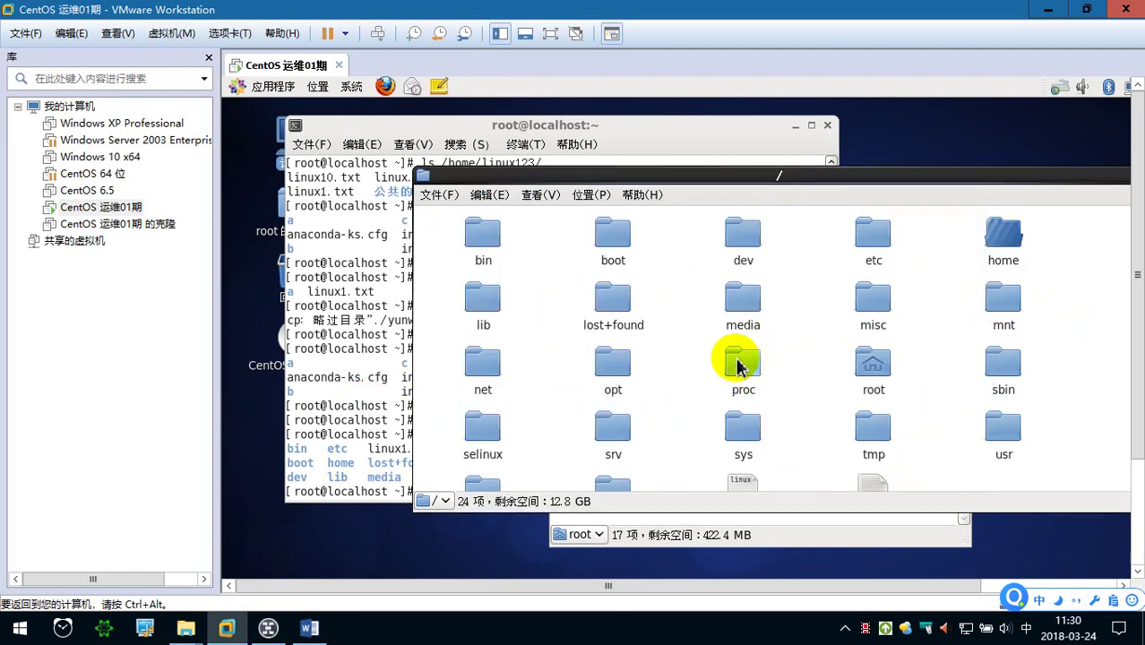
Step: Move the yunweihenniux folder in the / folder to the trash
{"action": "left_click", "coordinate": [613, 449]}
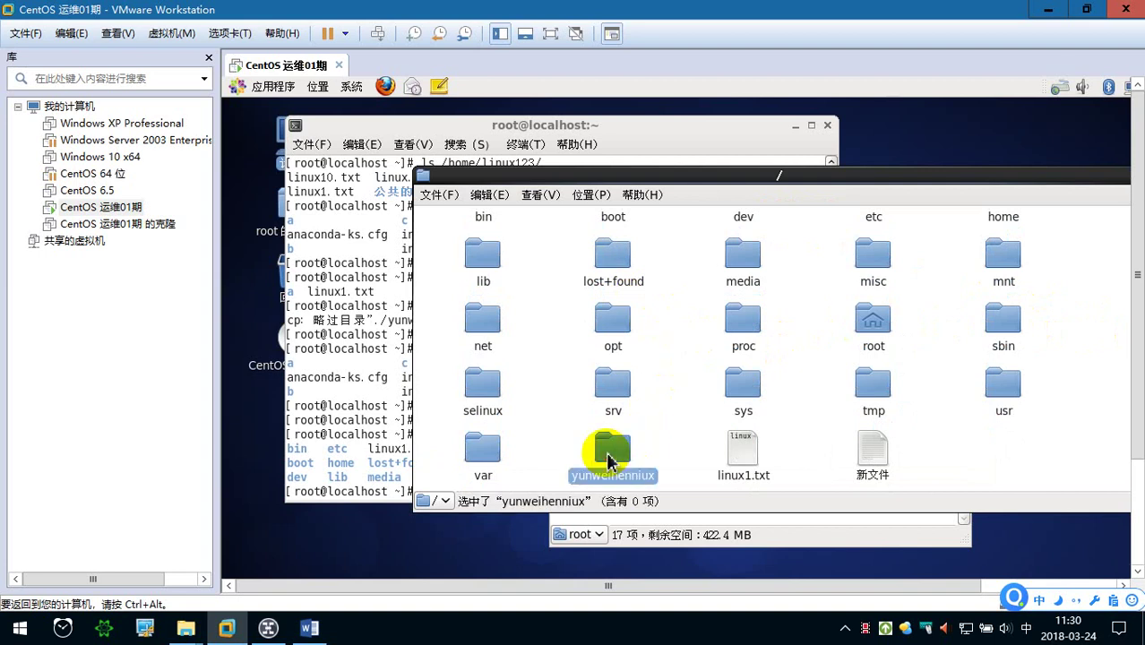
{"action": "right_click", "coordinate": [609, 452]}
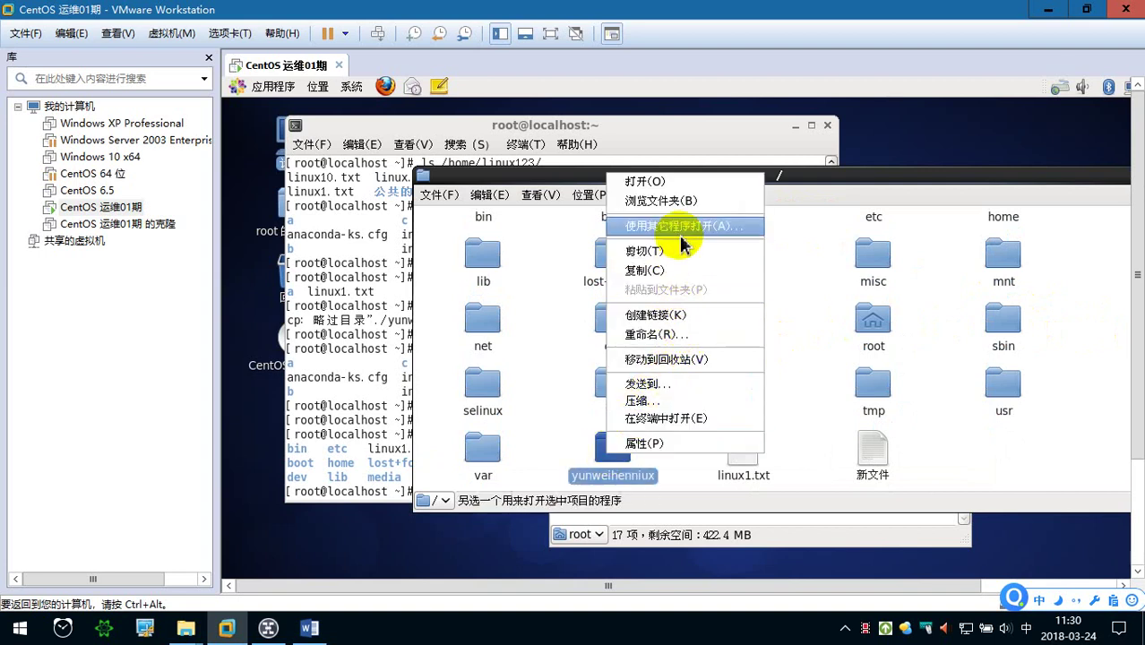
{"action": "left_click", "coordinate": [694, 360]}
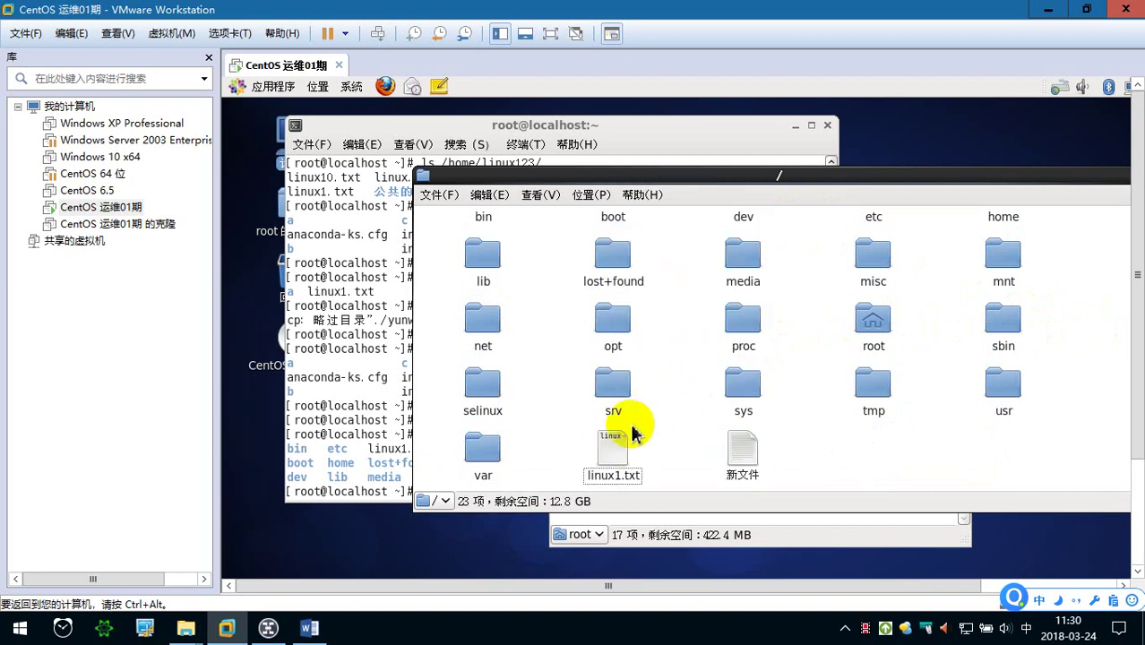
Step: Move the linux123 copy of the folder to the root directory in the terminal with mv /home/linux123/yunweihenniux/ /
{"action": "left_click", "coordinate": [372, 438]}
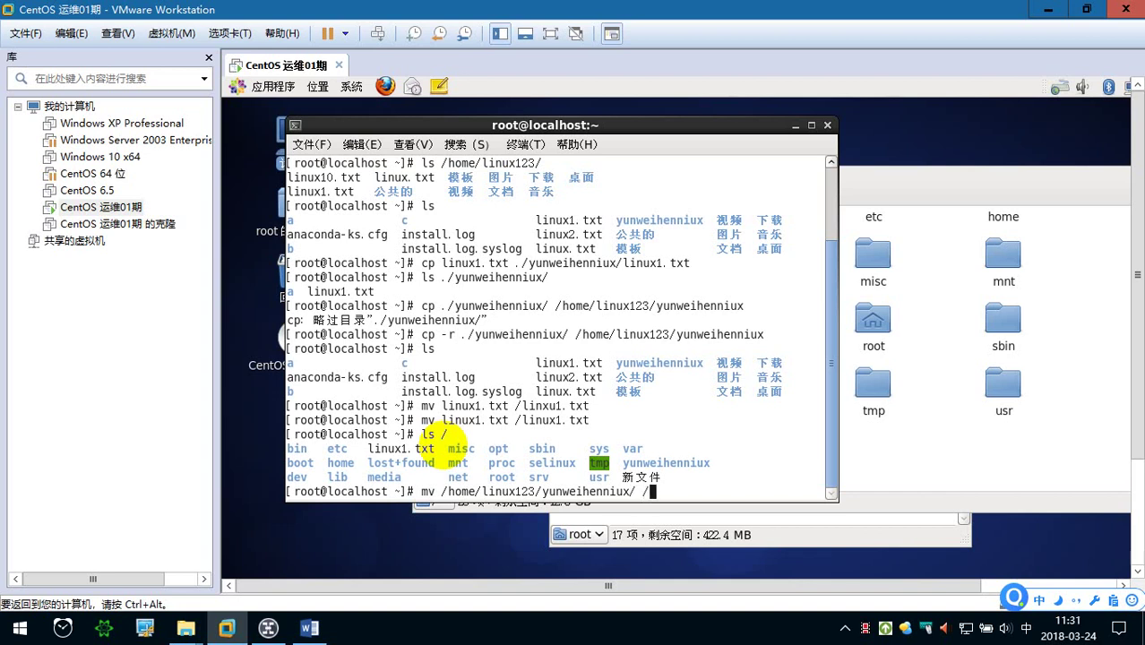
{"action": "type", "text": "unweihenniux"}
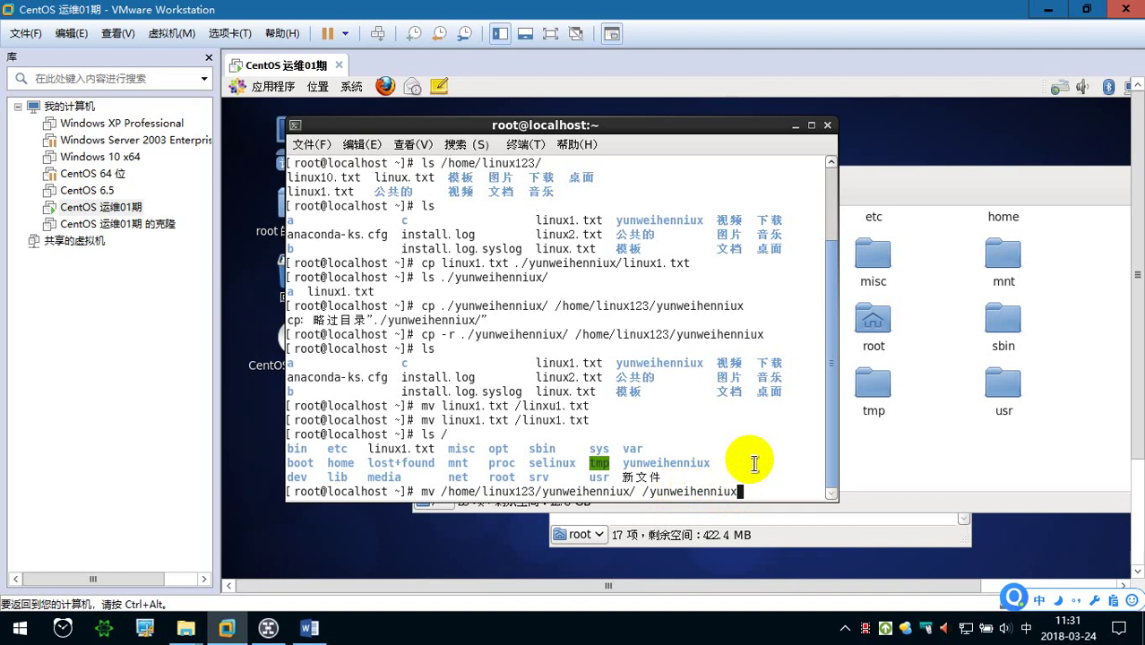
{"action": "key", "text": "BackSpace"}
{"action": "key", "text": "BackSpace"}
{"action": "key", "text": "BackSpace"}
{"action": "key", "text": "BackSpace"}
{"action": "key", "text": "BackSpace"}
{"action": "key", "text": "BackSpace"}
{"action": "key", "text": "BackSpace"}
{"action": "key", "text": "BackSpace"}
{"action": "key", "text": "BackSpace"}
{"action": "key", "text": "BackSpace"}
{"action": "key", "text": "BackSpace"}
{"action": "key", "text": "Return"}
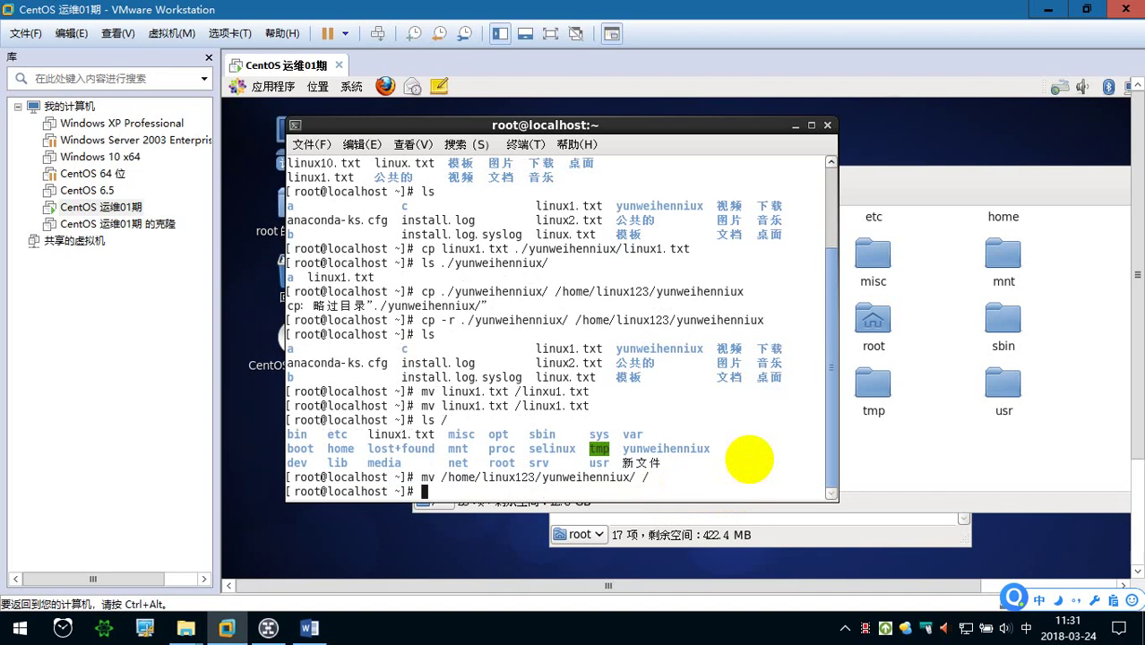
Step: Examine the / folder, reopen it from 文件系统, and inspect the contents of its yunweihenniux folder
{"action": "left_click", "coordinate": [1030, 467]}
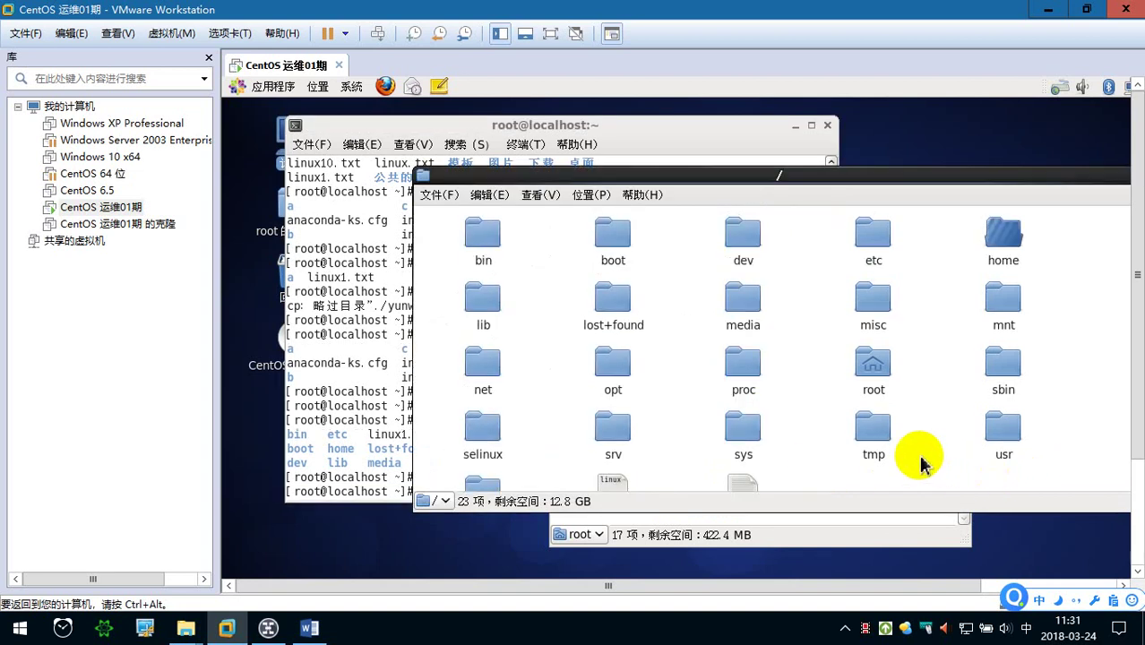
{"action": "scroll", "coordinate": [922, 459], "scroll_direction": "down", "scroll_amount": 2}
{"action": "left_click_drag", "start_coordinate": [985, 182], "coordinate": [935, 179]}
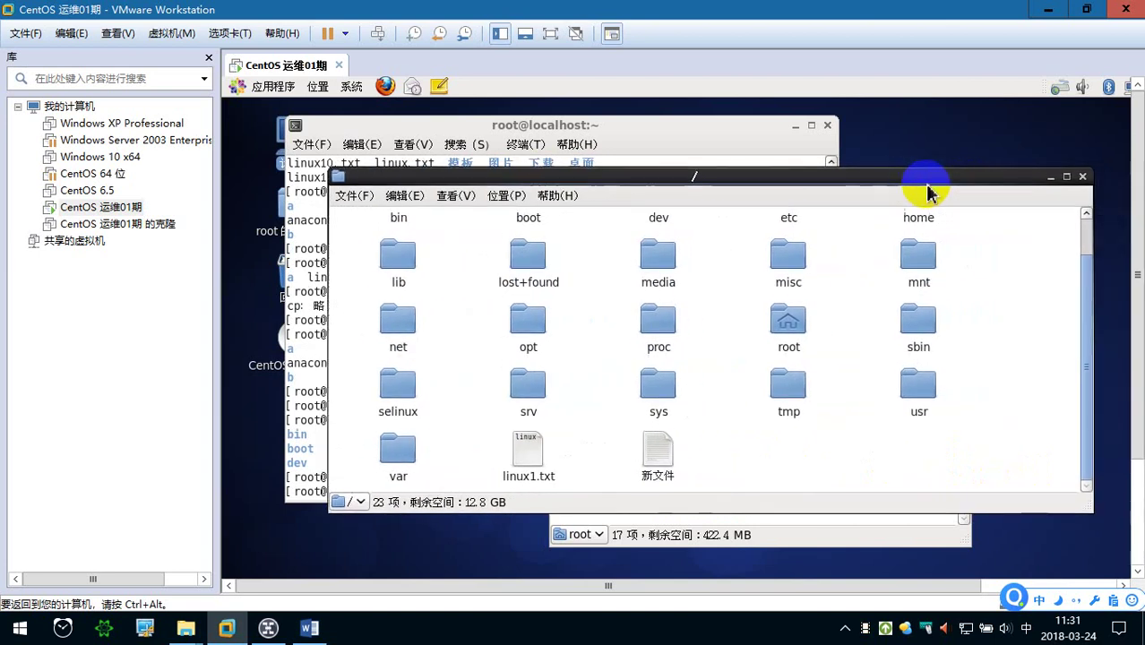
{"action": "left_click", "coordinate": [1080, 176]}
{"action": "double_click", "coordinate": [277, 141]}
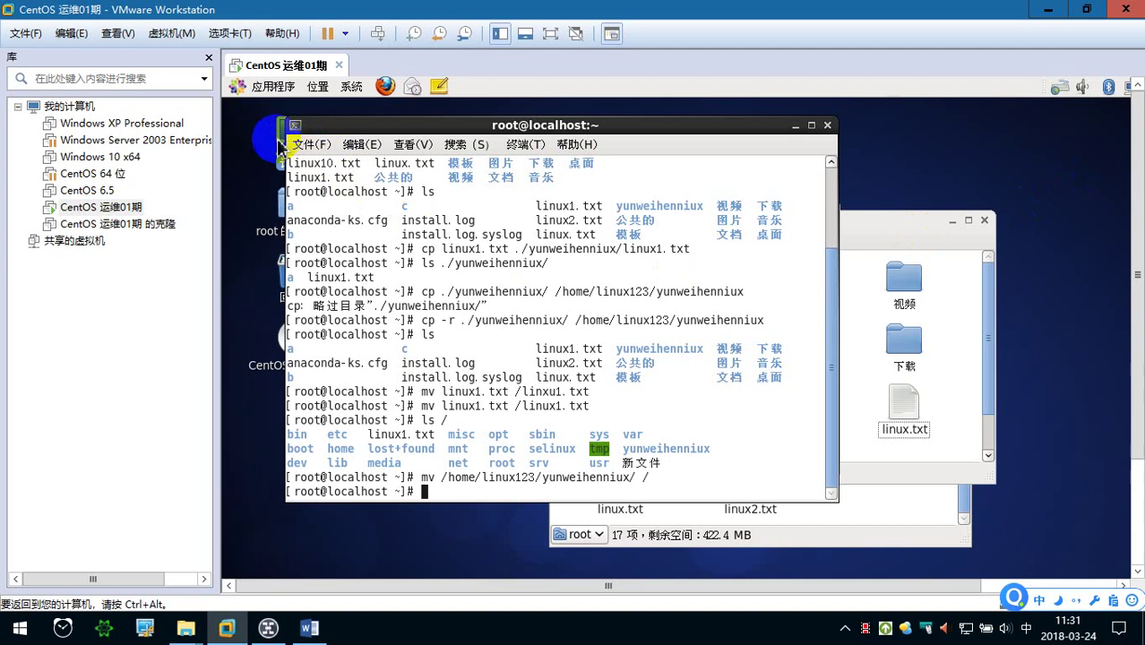
{"action": "double_click", "coordinate": [520, 258]}
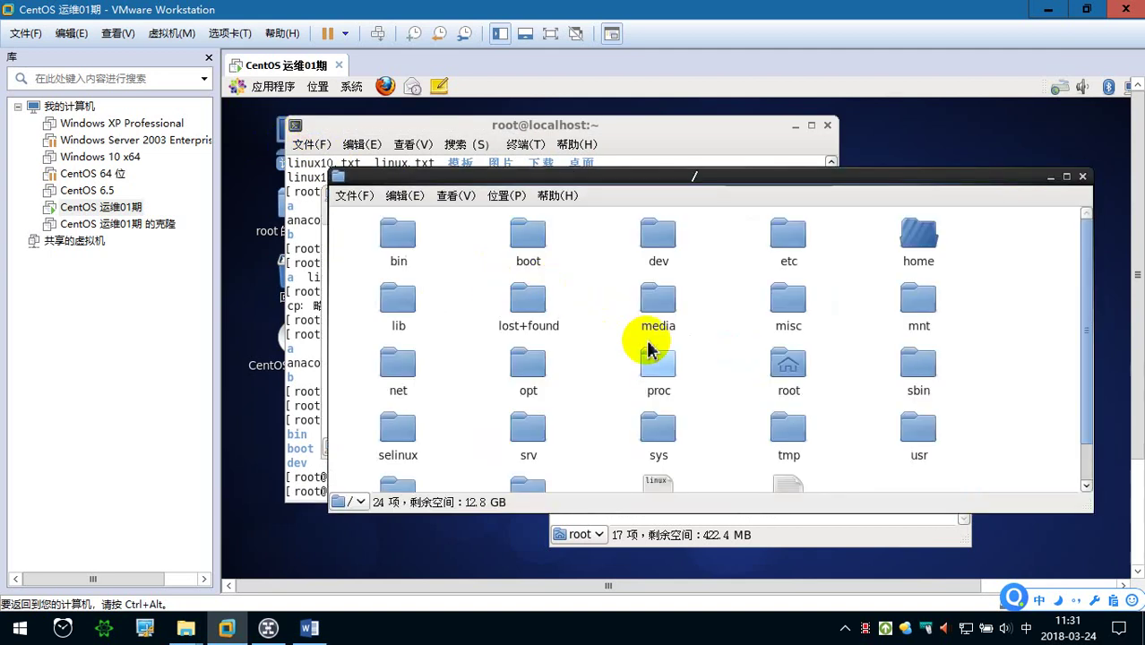
{"action": "double_click", "coordinate": [525, 453]}
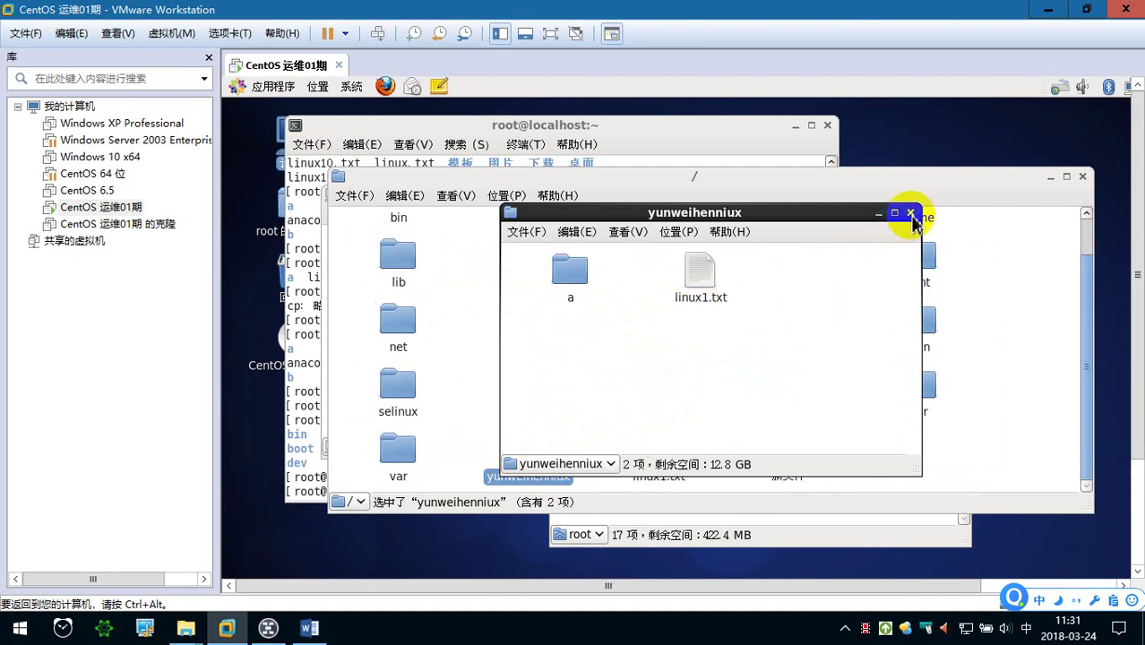
Step: Close the yunweihenniux folder window and the 计算机 window, moving the / window aside
{"action": "left_click", "coordinate": [911, 214]}
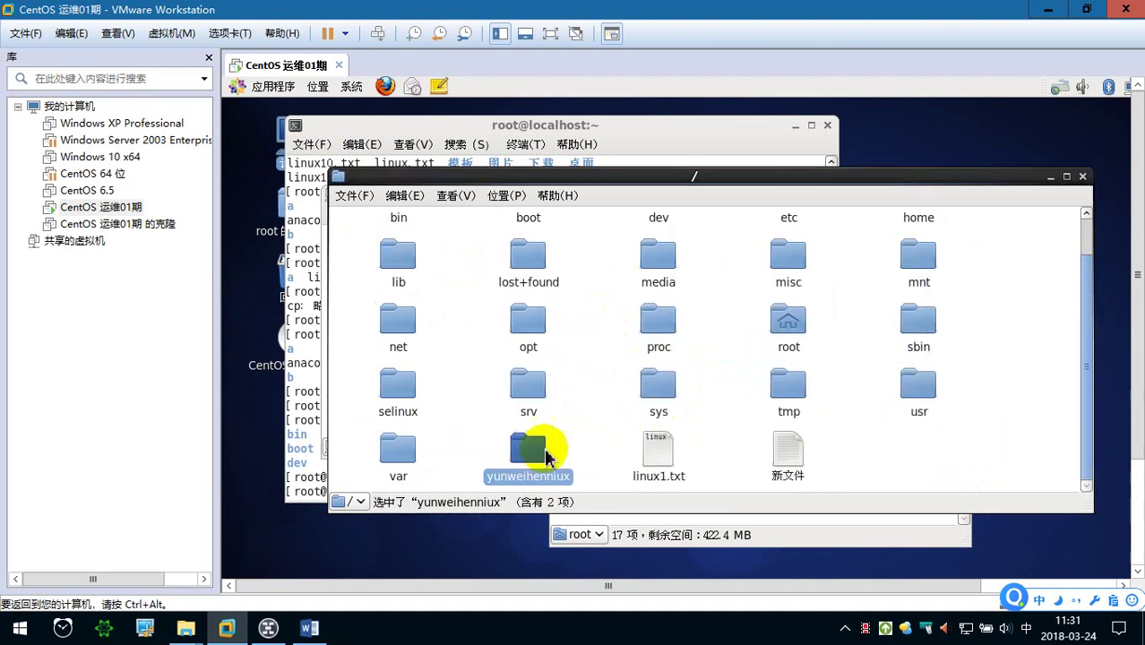
{"action": "left_click", "coordinate": [884, 468]}
{"action": "left_click_drag", "start_coordinate": [792, 182], "coordinate": [886, 192]}
{"action": "left_click", "coordinate": [376, 358]}
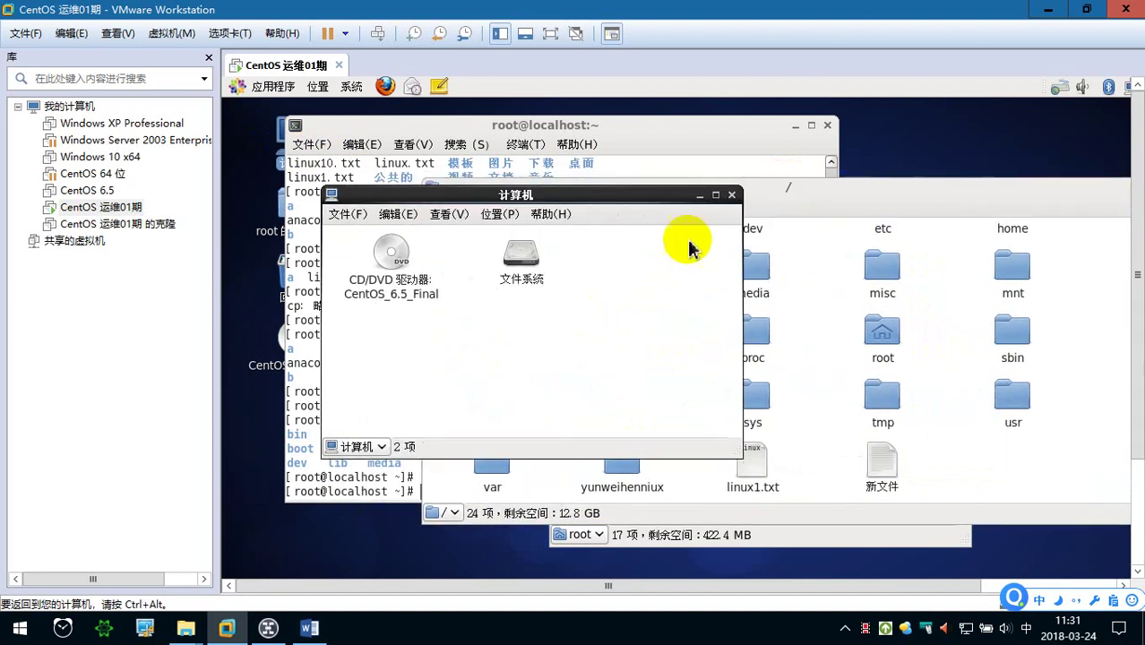
{"action": "left_click", "coordinate": [731, 197]}
Step: List the root directory in the terminal with ls / and highlight the yunweihenniux entry in the new listing
{"action": "left_click", "coordinate": [332, 357]}
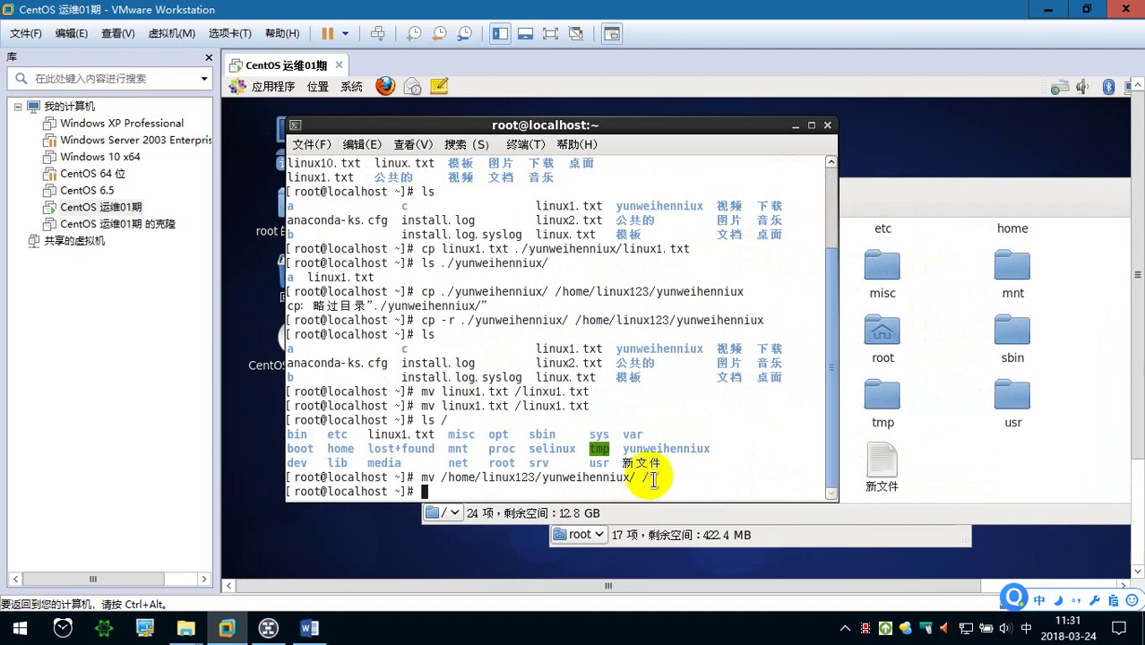
{"action": "type", "text": "/"}
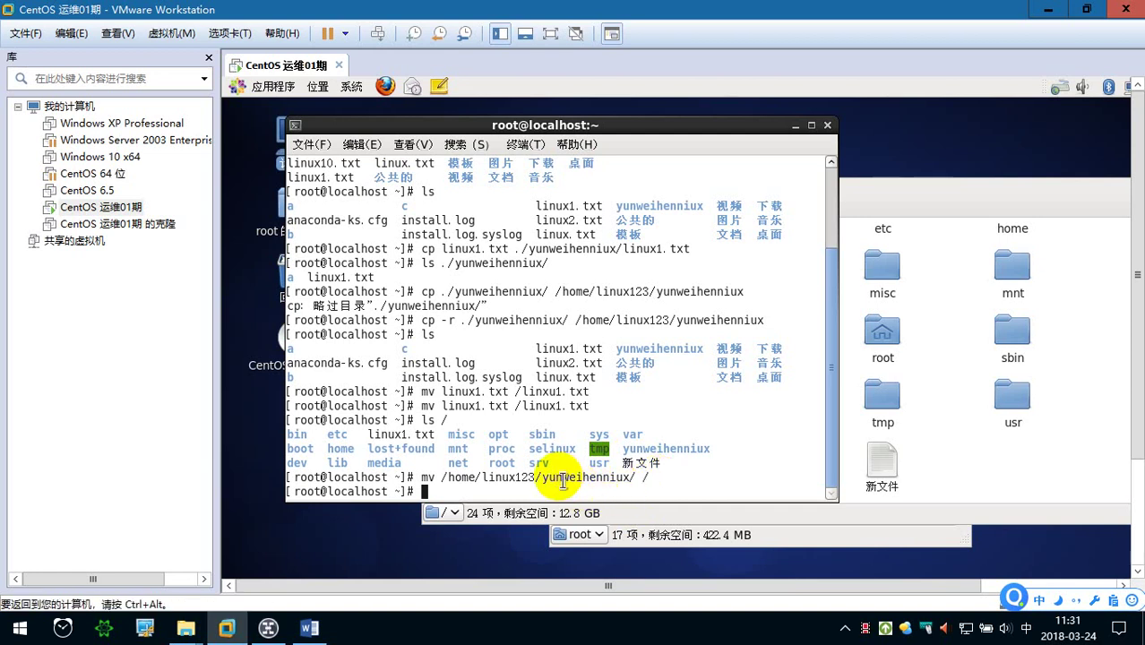
{"action": "type", "text": "ls /"}
{"action": "key", "text": "Return"}
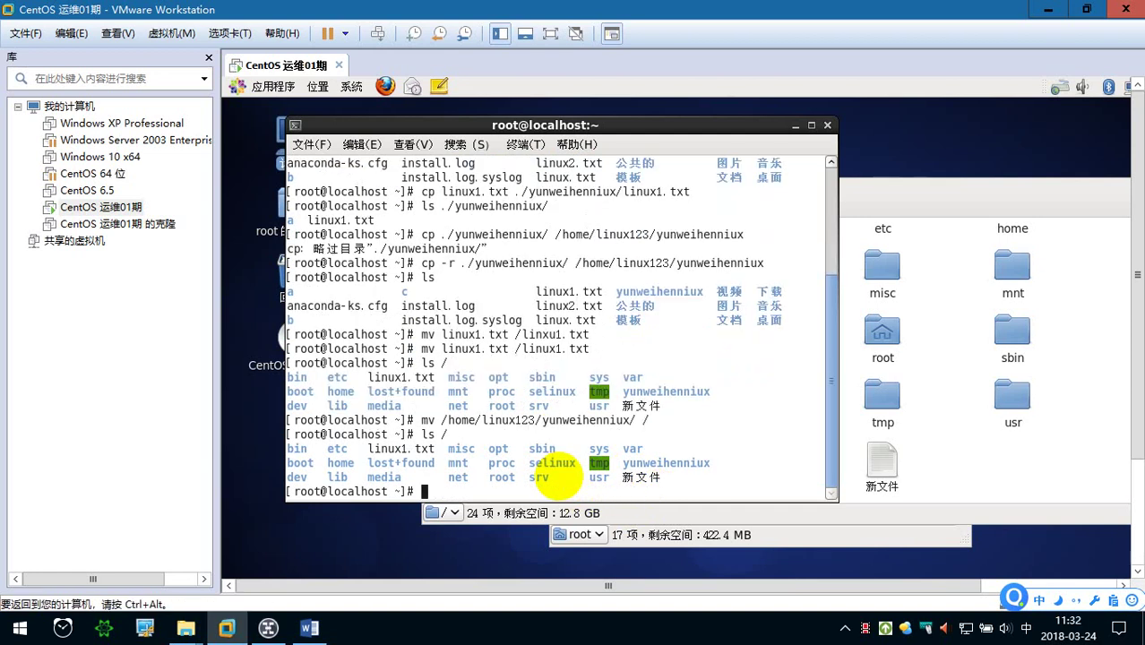
{"action": "left_click_drag", "start_coordinate": [622, 463], "coordinate": [711, 463]}
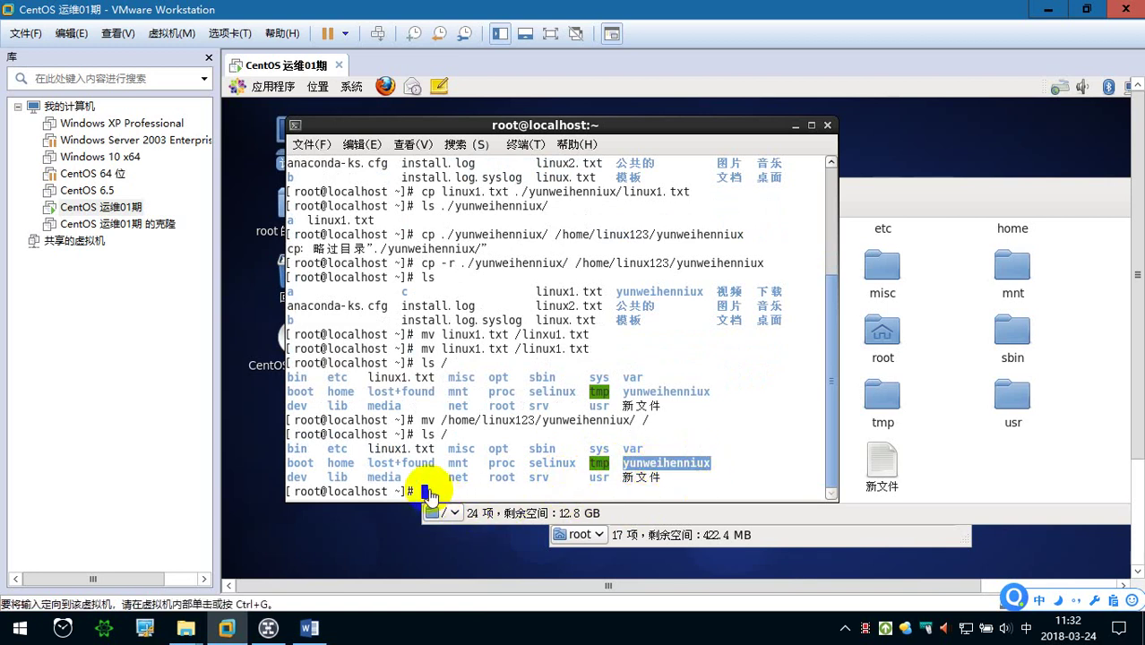
Step: Capture a screenshot of the folder mv command and its ls / output, and paste it under the folder-moving example in the Word notes
{"action": "key", "text": "ctrl+alt+a"}
{"action": "left_click_drag", "start_coordinate": [284, 409], "coordinate": [771, 487]}
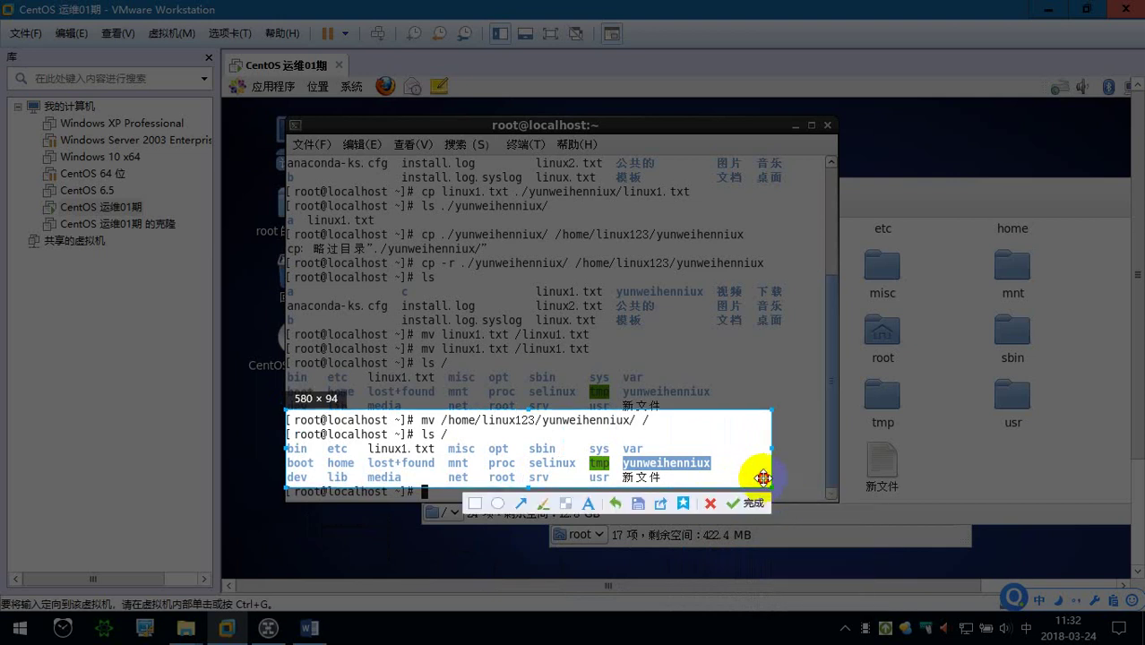
{"action": "left_click", "coordinate": [750, 504]}
{"action": "left_click", "coordinate": [309, 627]}
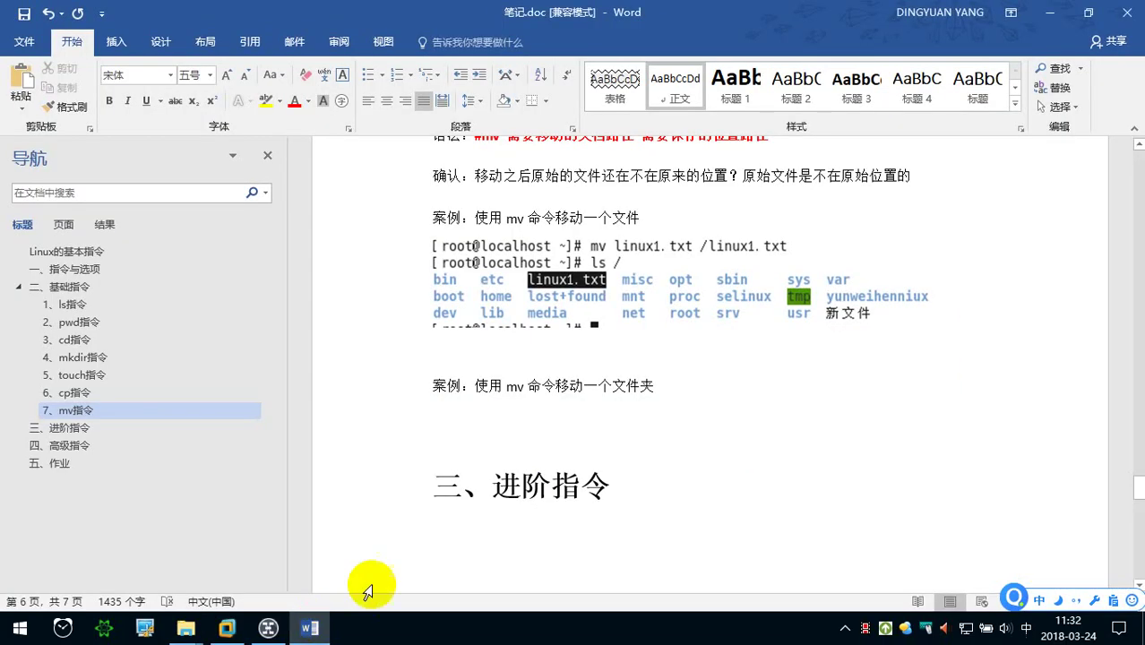
{"action": "key", "text": "ctrl+v"}
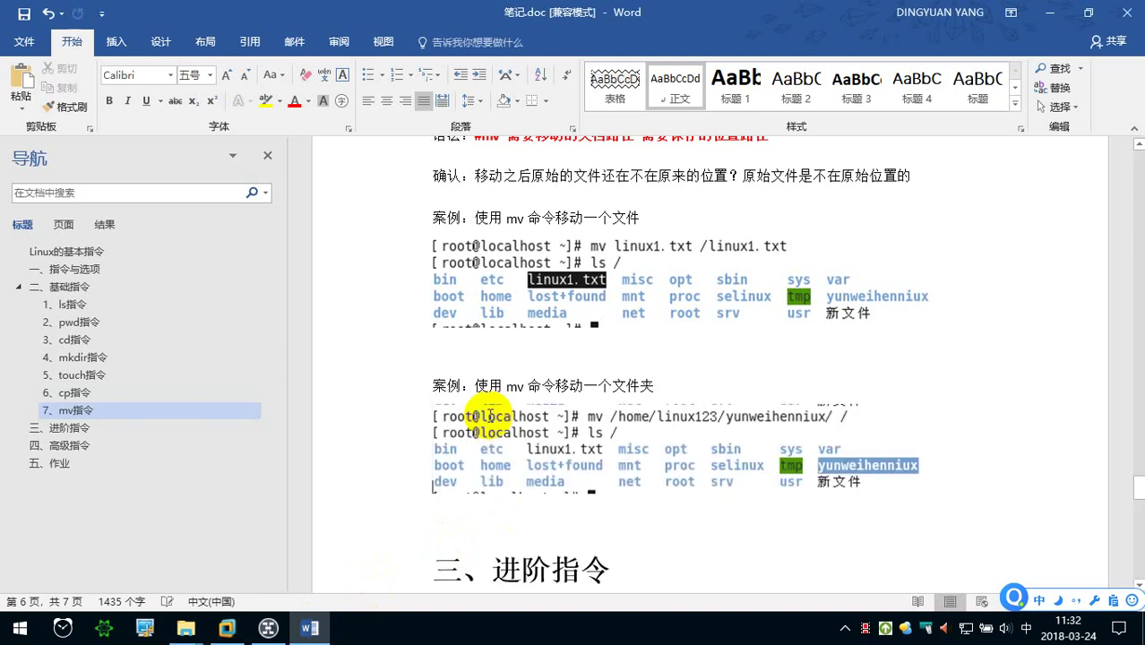
Step: Add a new paragraph below the folder-moving screenshot and give it the 表格 style
{"action": "scroll", "coordinate": [536, 376], "scroll_direction": "down", "scroll_amount": 2}
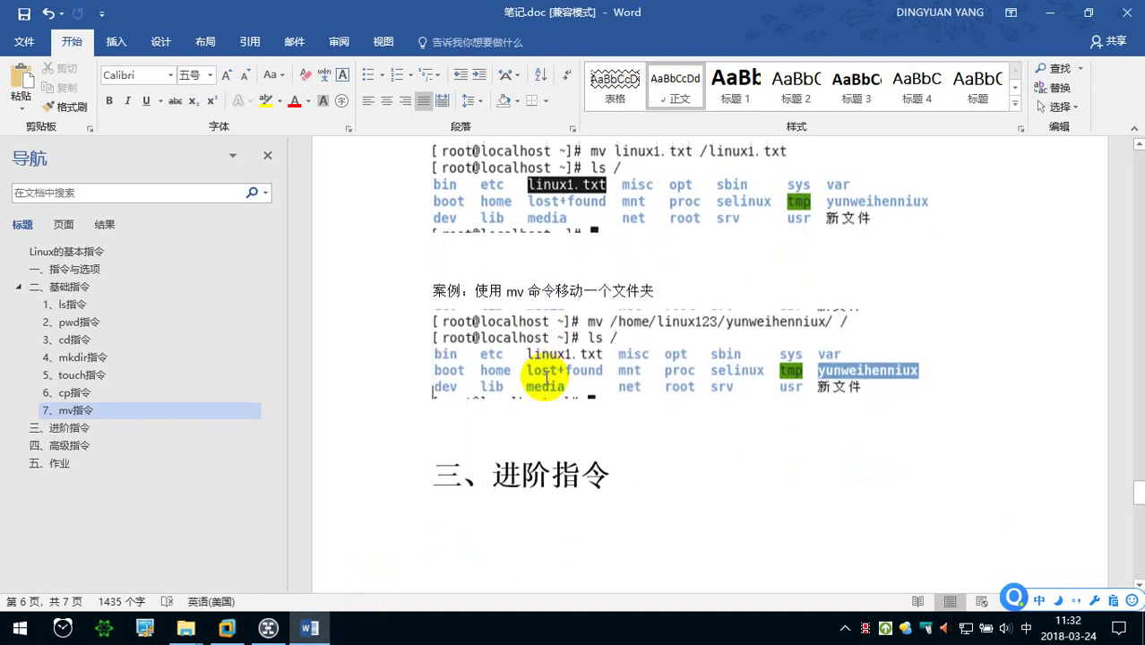
{"action": "left_click", "coordinate": [574, 380]}
{"action": "scroll", "coordinate": [574, 380], "scroll_direction": "up", "scroll_amount": 1}
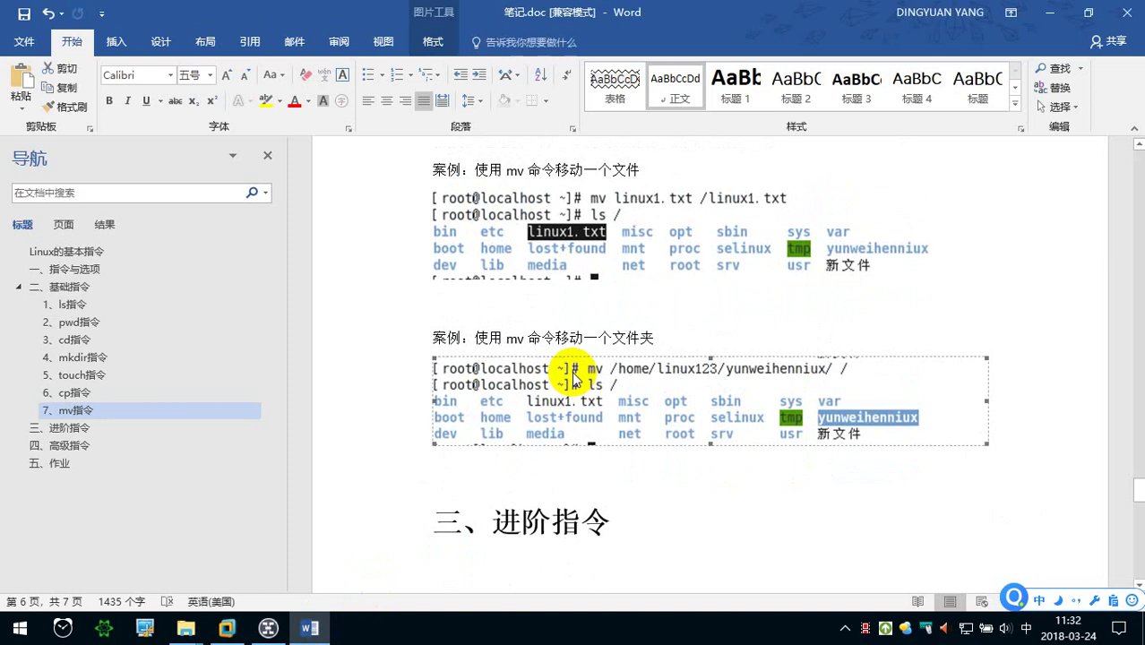
{"action": "key", "text": "Right"}
{"action": "key", "text": "Return"}
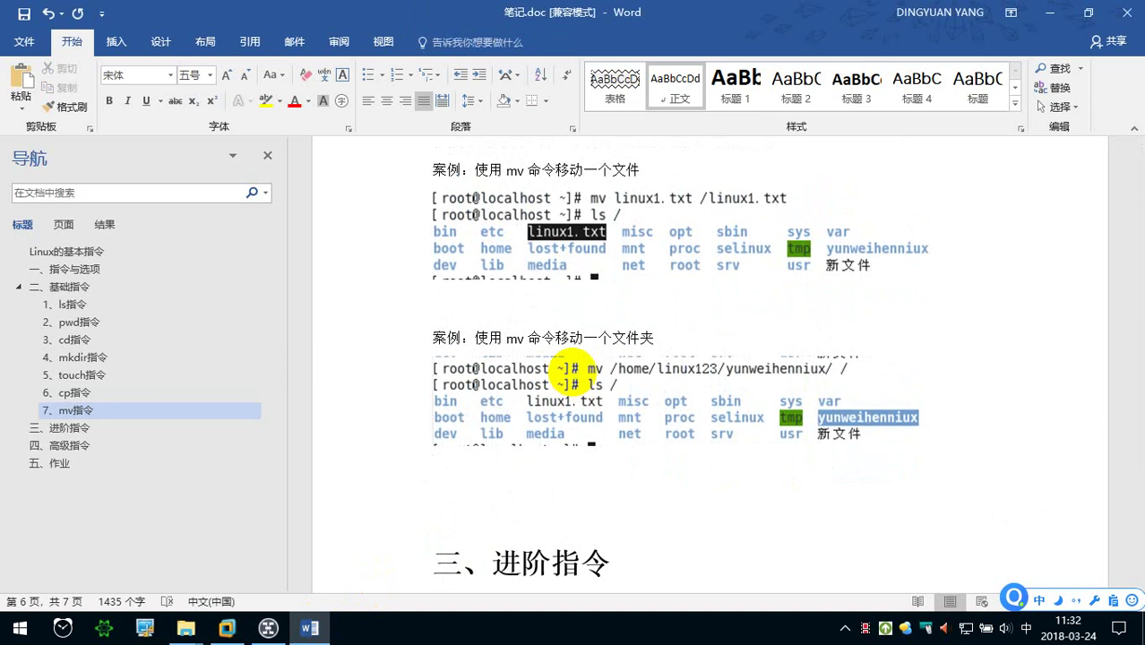
{"action": "key", "text": "ctrl+z"}
Step: Start the supplementary note in the new paragraph with 补充：在 Linux 中重命名的命令也是
{"action": "type", "text": "buchong"}
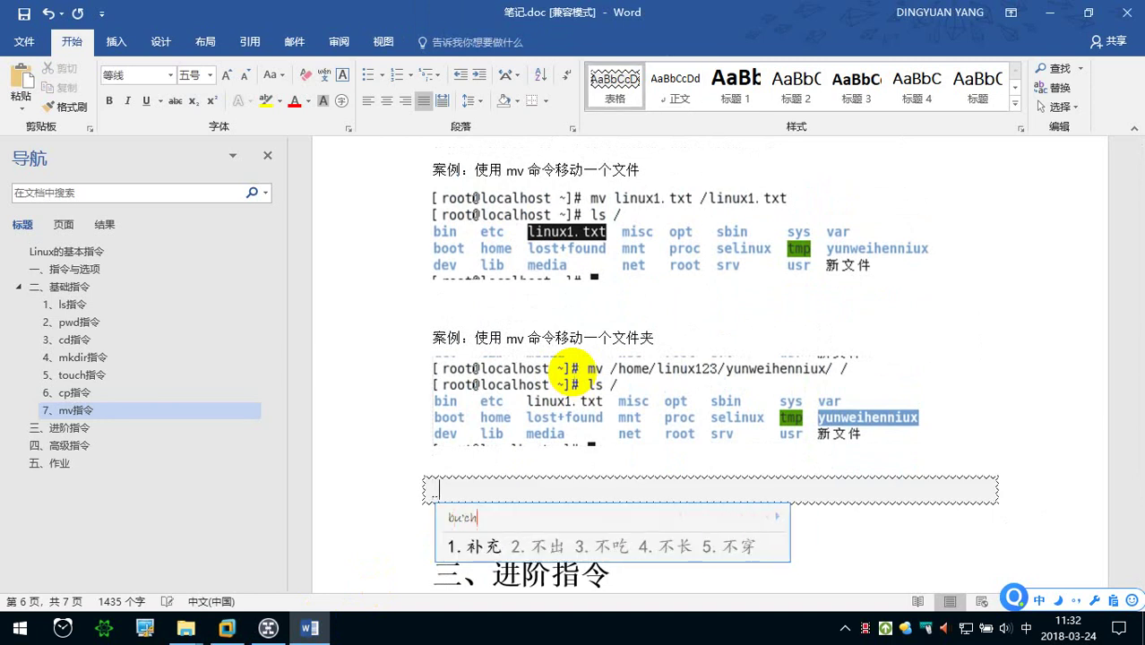
{"action": "key", "text": "space"}
{"action": "type", "text": ":zai"}
{"action": "key", "text": "space"}
{"action": "type", "text": "linux"}
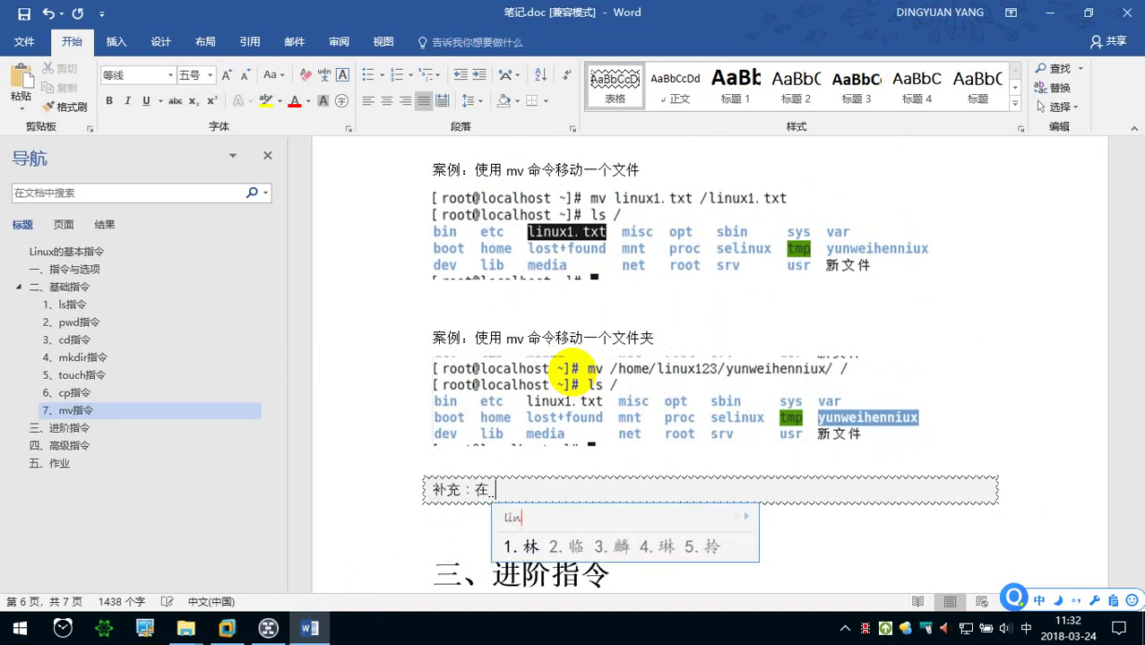
{"action": "key", "text": "space"}
{"action": "type", "text": "zhong"}
{"action": "key", "text": "space"}
{"action": "type", "text": "chongmingming"}
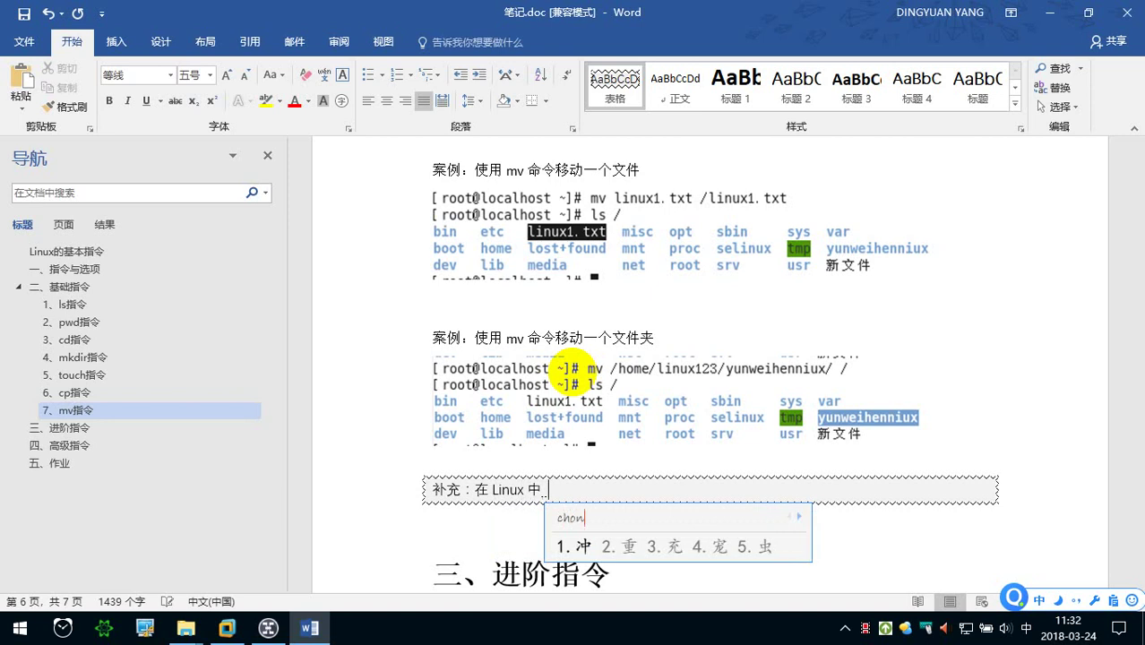
{"action": "key", "text": "space"}
{"action": "type", "text": "de"}
{"action": "key", "text": "space"}
{"action": "type", "text": "mingling"}
{"action": "key", "text": "space"}
{"action": "type", "text": "yeshi"}
{"action": "key", "text": "space"}
Step: Continue the supplementary note with mv，语法和移动语法
{"action": "type", "text": "mv, yufa"}
{"action": "key", "text": "space"}
{"action": "type", "text": "he"}
{"action": "key", "text": "space"}
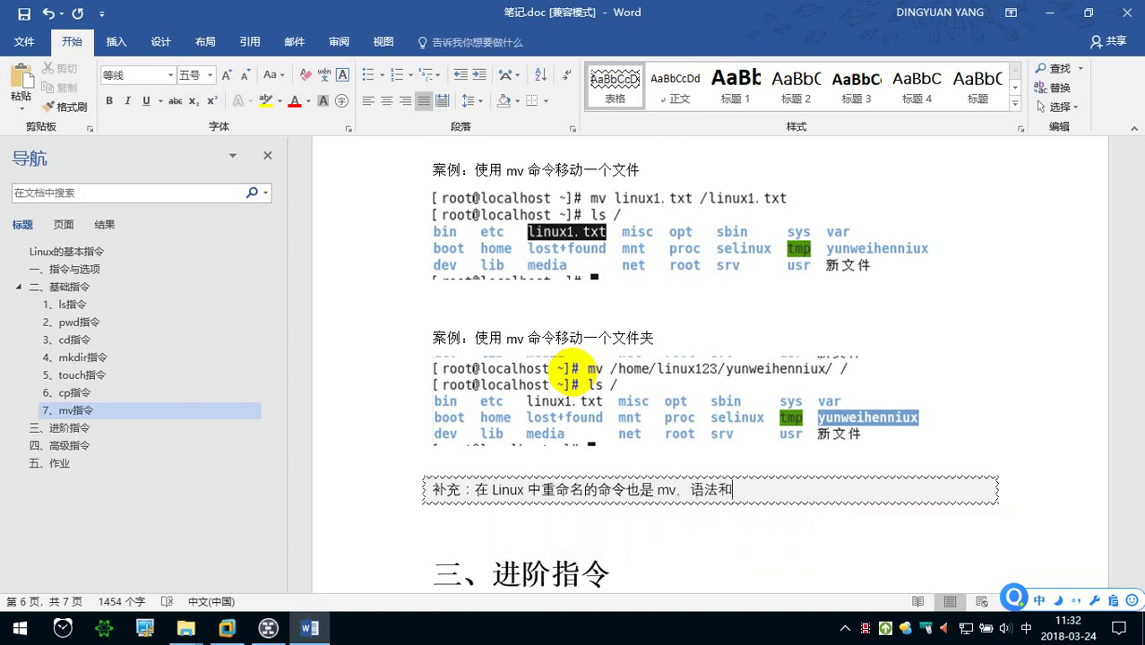
{"action": "type", "text": "yidong"}
{"action": "key", "text": "space"}
{"action": "type", "text": "yufa"}
{"action": "key", "text": "space"}
{"action": "type", "text": "yuy"}
{"action": "key", "text": "BackSpace"}
{"action": "key", "text": "BackSpace"}
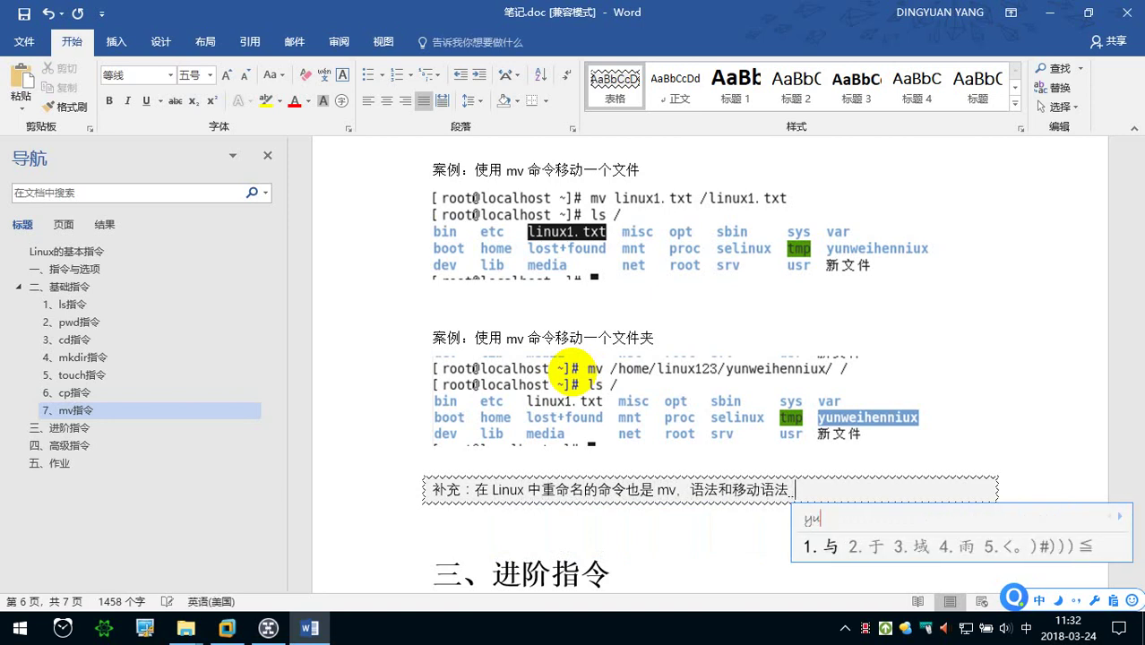